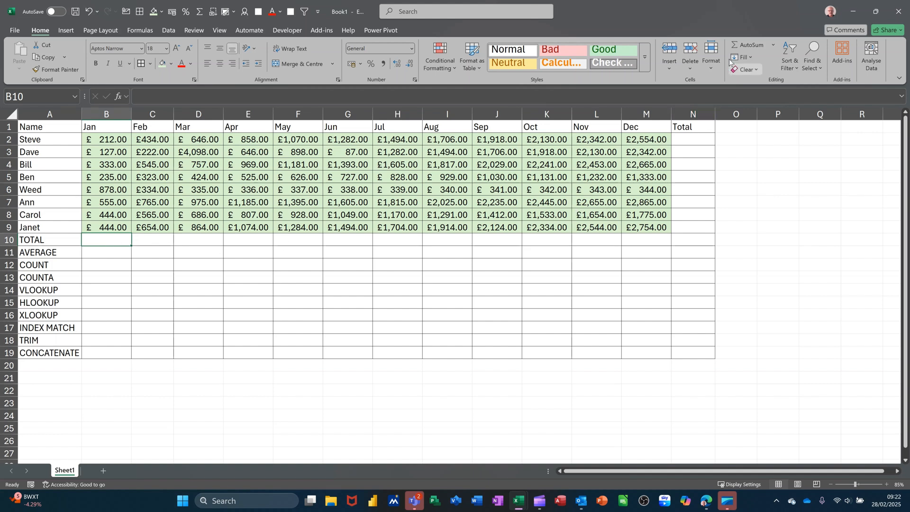
# Sum the Jan values B2:B9 in B10 and fill the formula across the TOTAL row to N10.
pyautogui.click(748, 45)
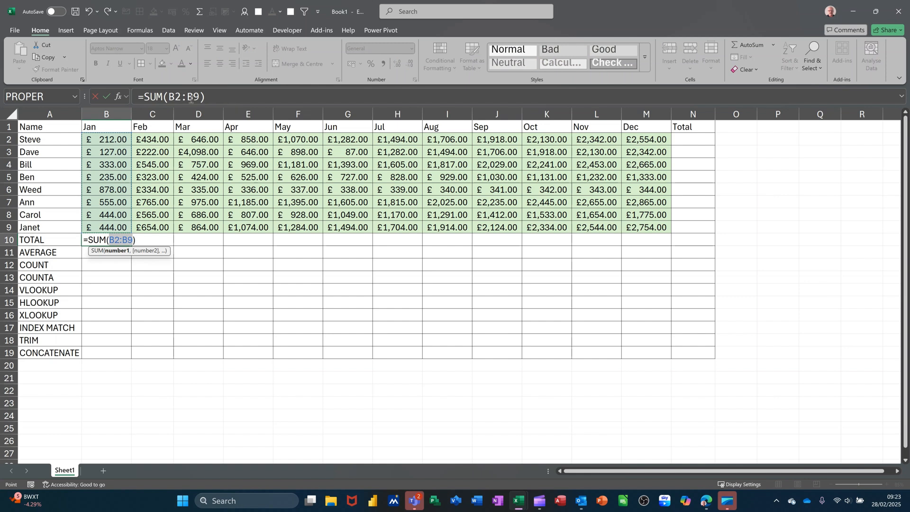
pyautogui.click(107, 98)
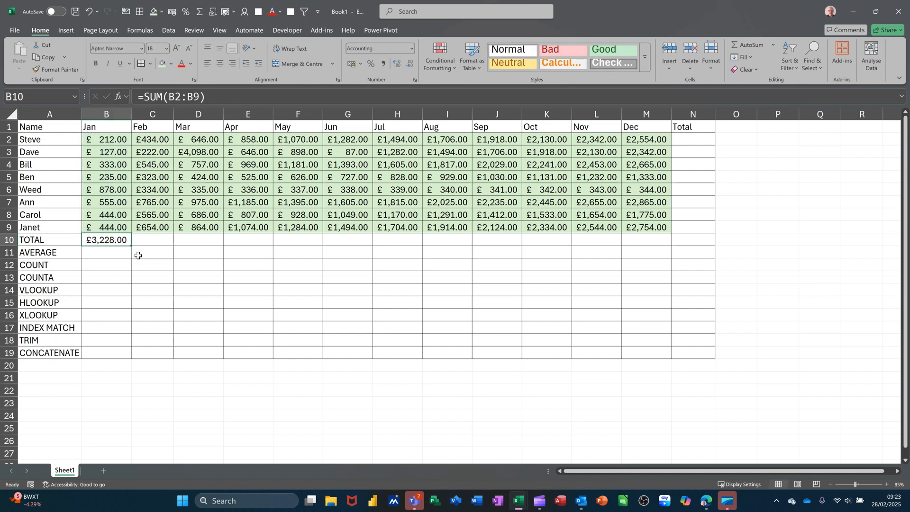
pyautogui.moveTo(157, 250); pyautogui.dragTo(709, 263)
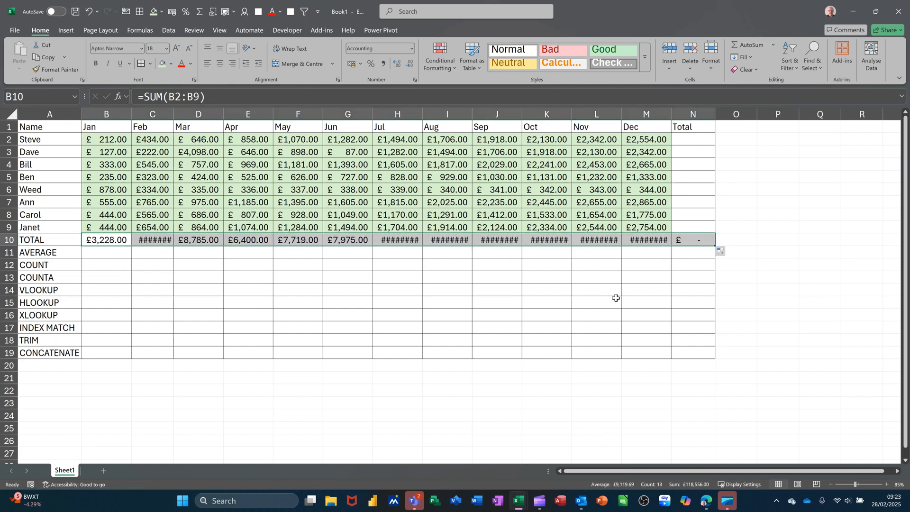
# Auto-fit the width of every column in the sheet.
pyautogui.click(11, 115)
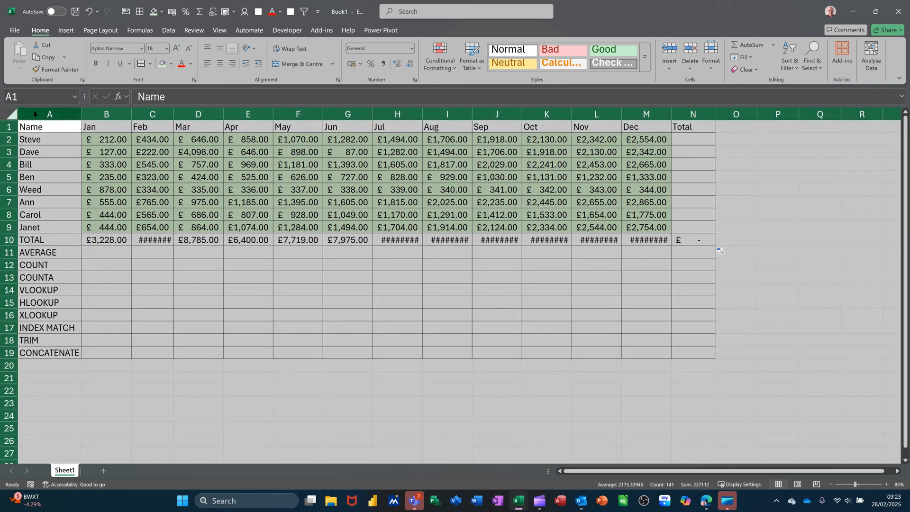
pyautogui.doubleClick(131, 118)
pyautogui.click(317, 199)
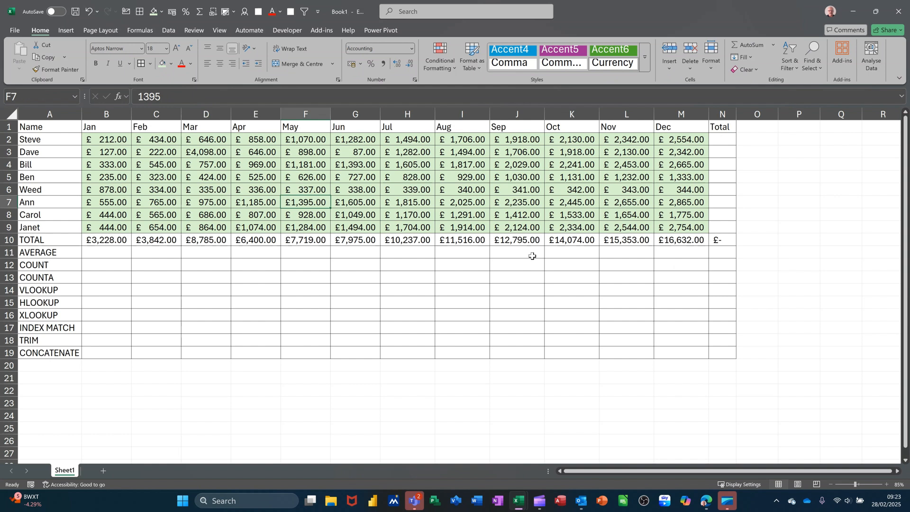
# Sum B2:M2 in N2, fill the formula down the Total column to N9, and auto-fit column N.
pyautogui.click(724, 142)
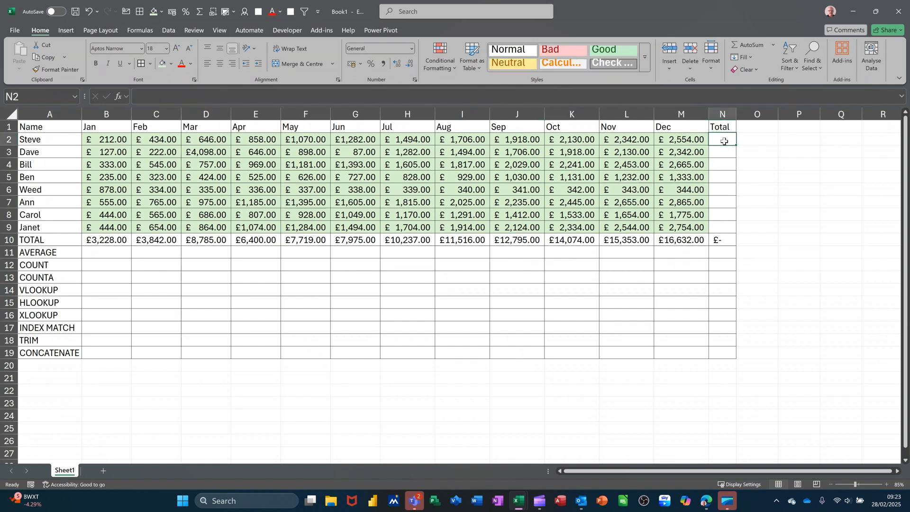
pyautogui.click(749, 44)
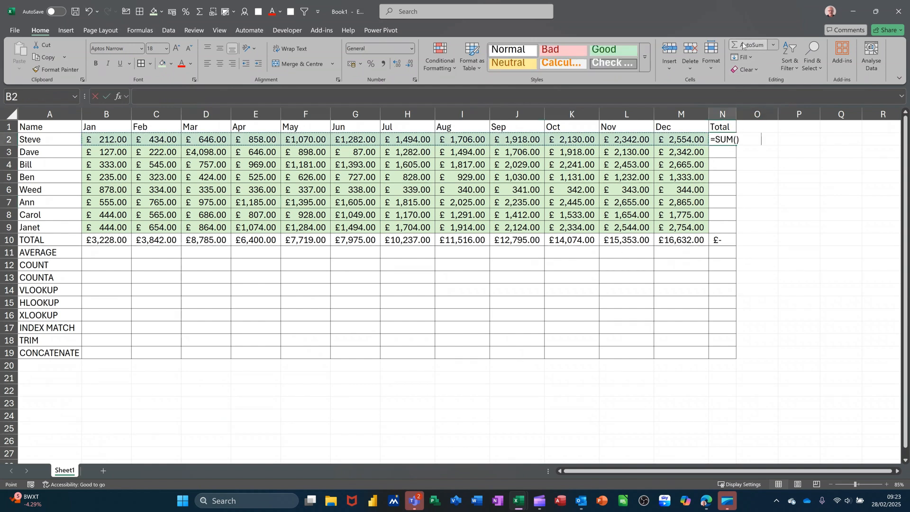
pyautogui.click(110, 97)
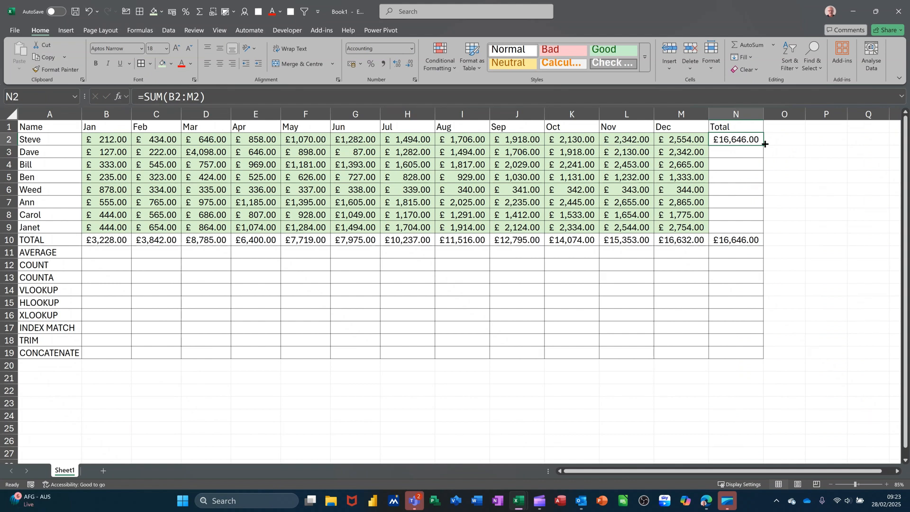
pyautogui.doubleClick(764, 144)
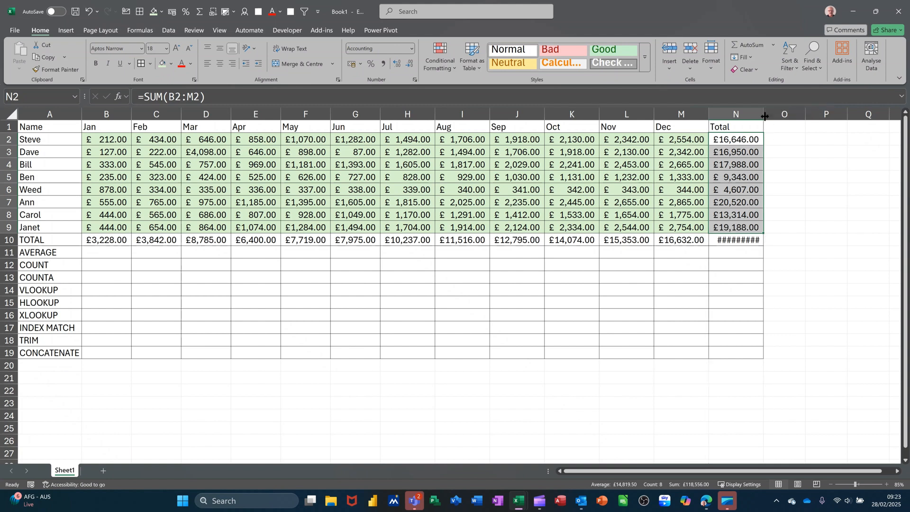
pyautogui.doubleClick(764, 116)
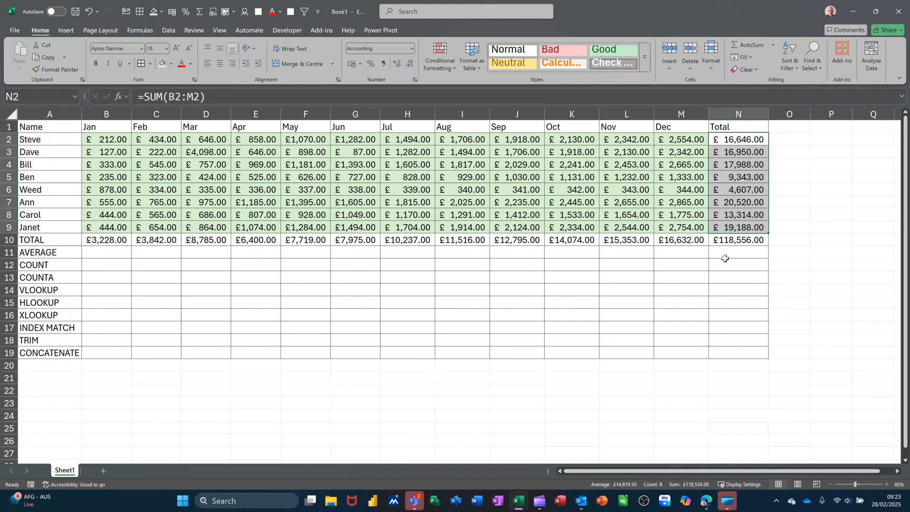
# Clear the totals from N2:N9 and from the TOTAL row, B10:N10.
pyautogui.press('Delete')
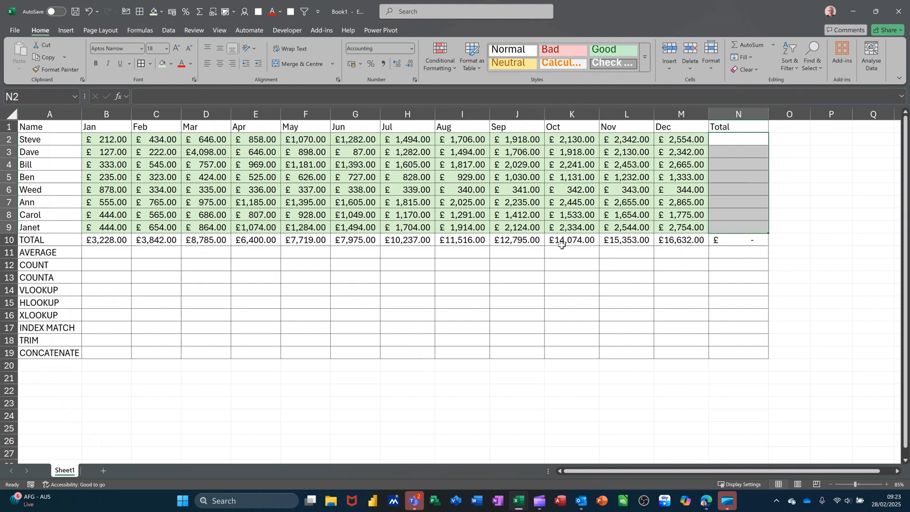
pyautogui.moveTo(114, 242); pyautogui.dragTo(720, 237)
pyautogui.press('Delete')
# Use AutoSum on the range B2:N10 to fill the TOTAL row and the Total column in one go.
pyautogui.moveTo(98, 143); pyautogui.dragTo(710, 235)
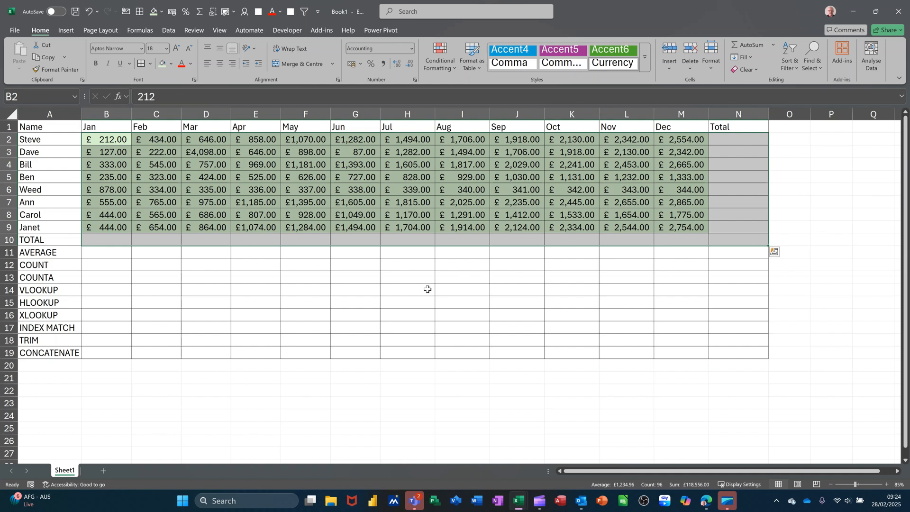
pyautogui.hotkey('alt', '=')
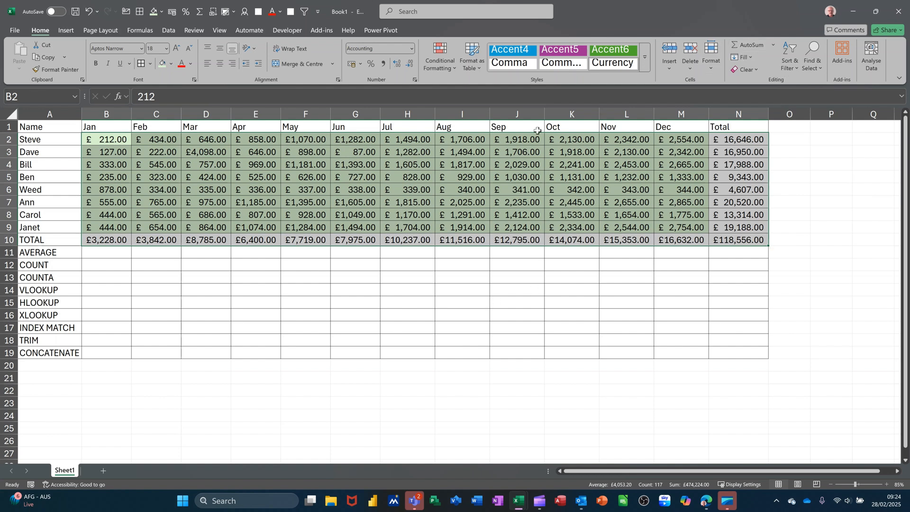
pyautogui.click(138, 29)
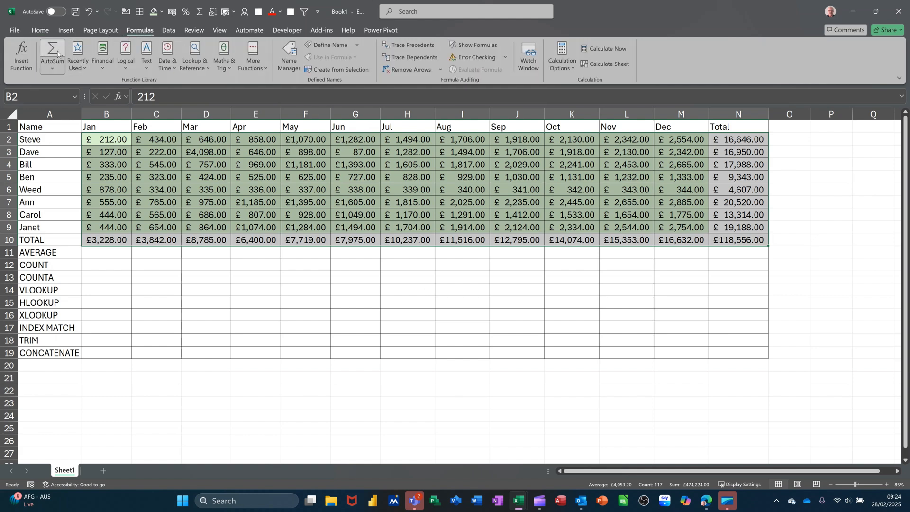
pyautogui.click(39, 29)
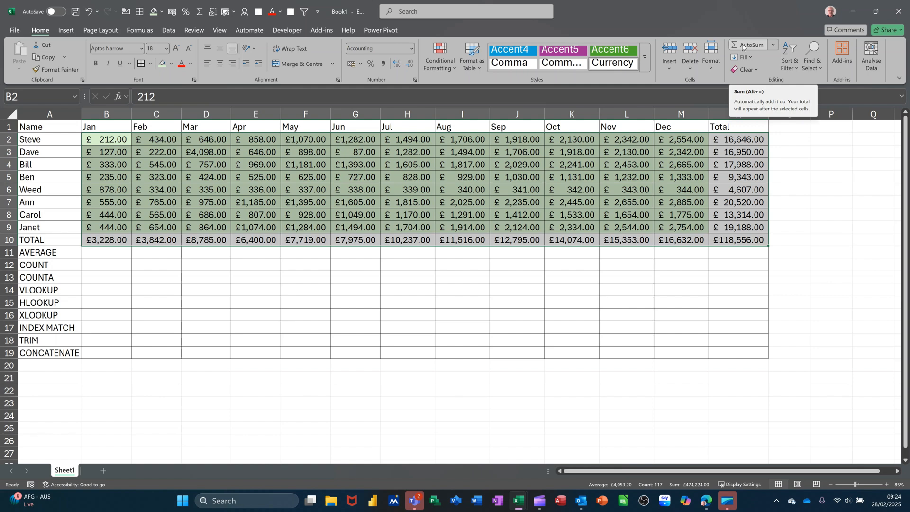
# Insert an Average function in B11 and change its range to B2:B9 so the total is excluded.
pyautogui.click(113, 255)
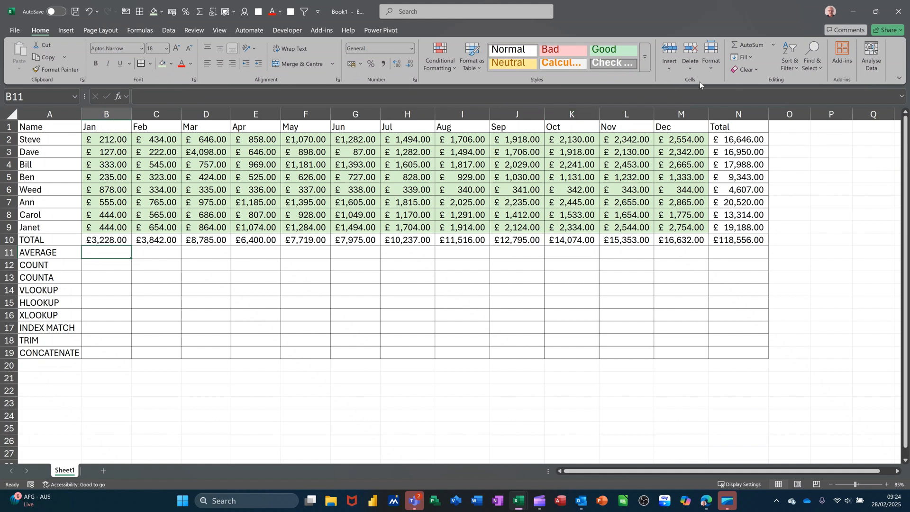
pyautogui.click(777, 44)
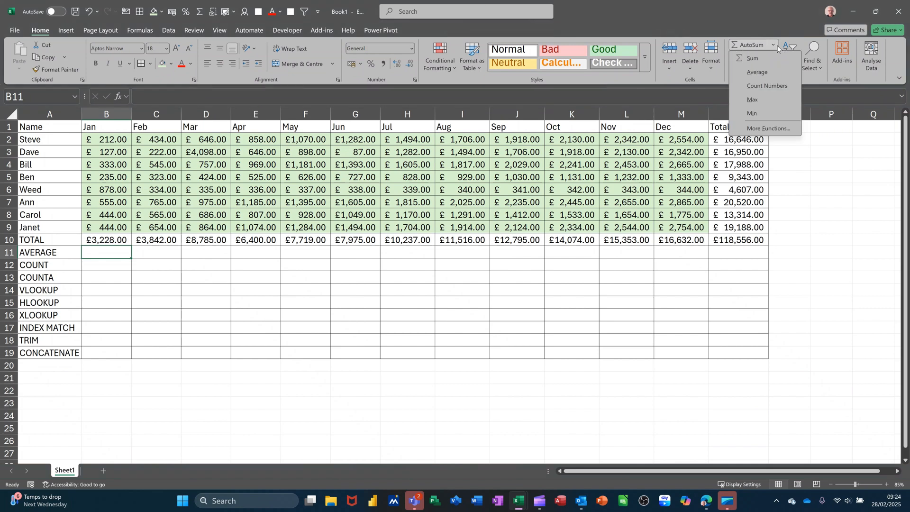
pyautogui.click(754, 73)
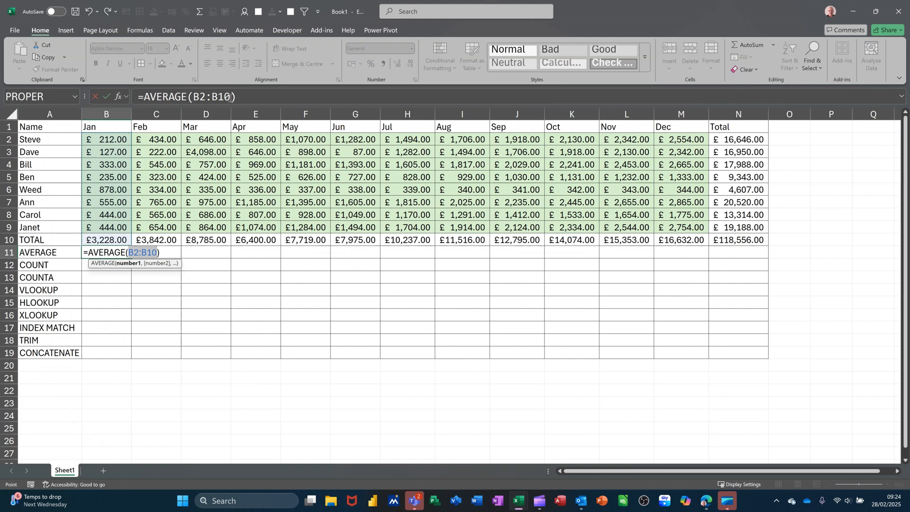
pyautogui.click(230, 98)
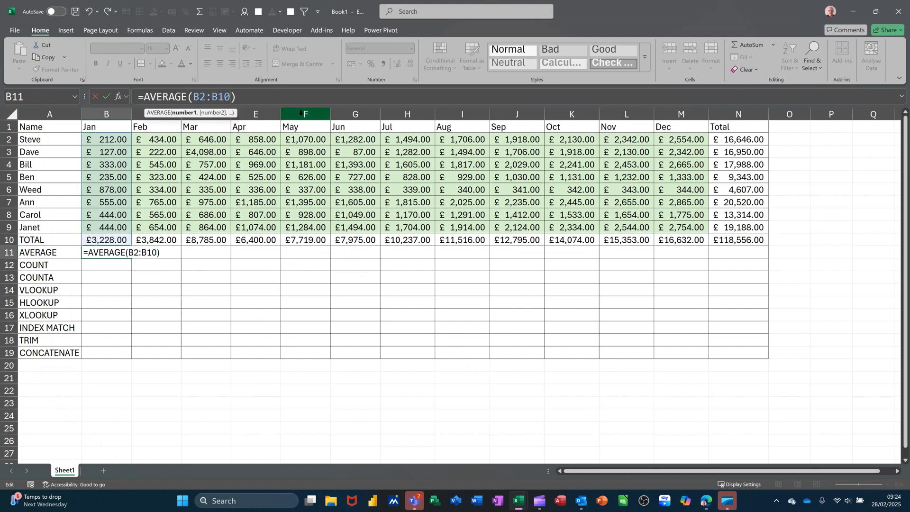
pyautogui.press('BackSpace')
pyautogui.press('BackSpace')
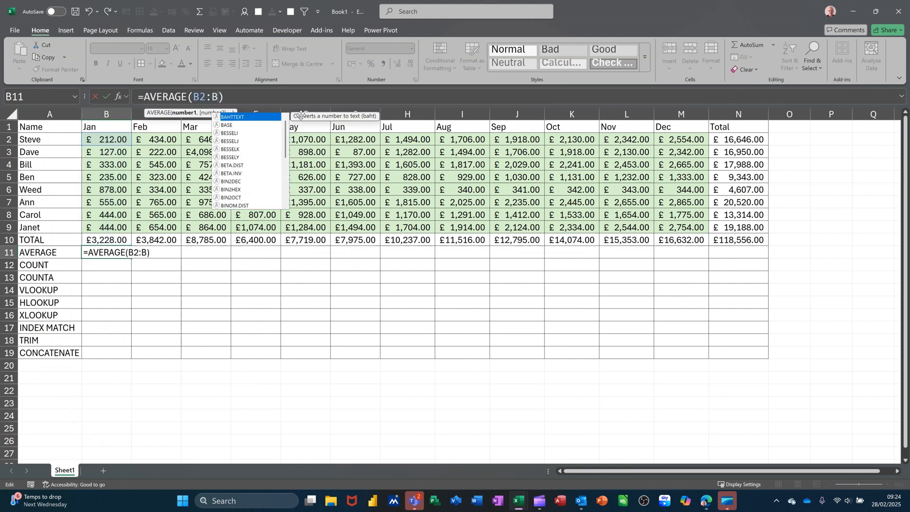
pyautogui.write('9')
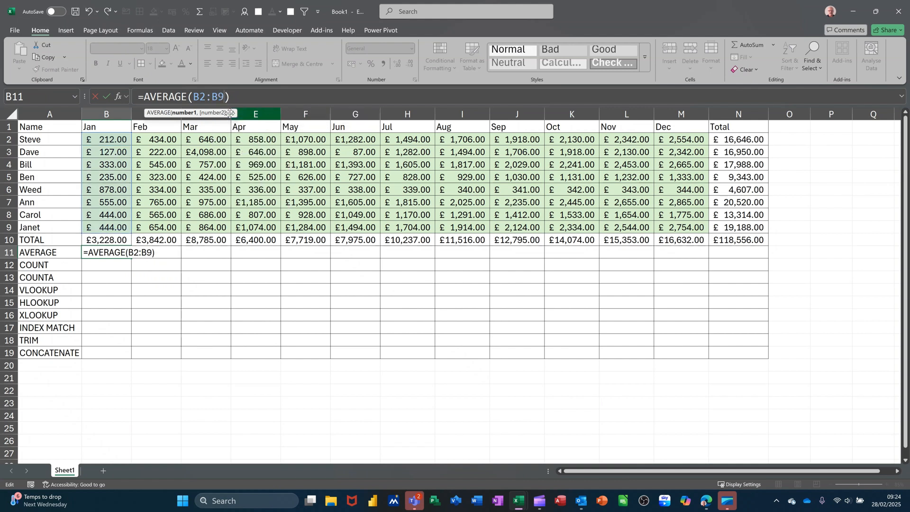
pyautogui.click(108, 97)
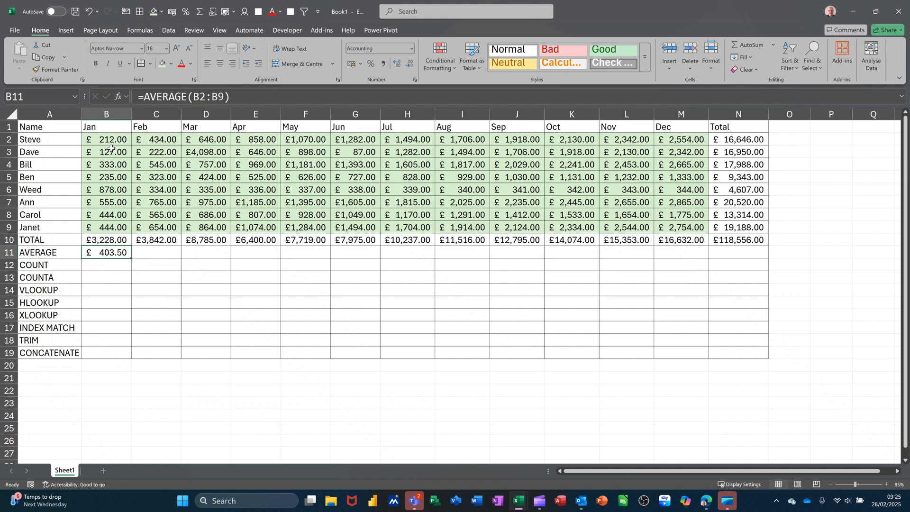
# Check the average of the Jan values B2:B9 and fill the B11 average formula across to N11.
pyautogui.moveTo(103, 141); pyautogui.dragTo(108, 223)
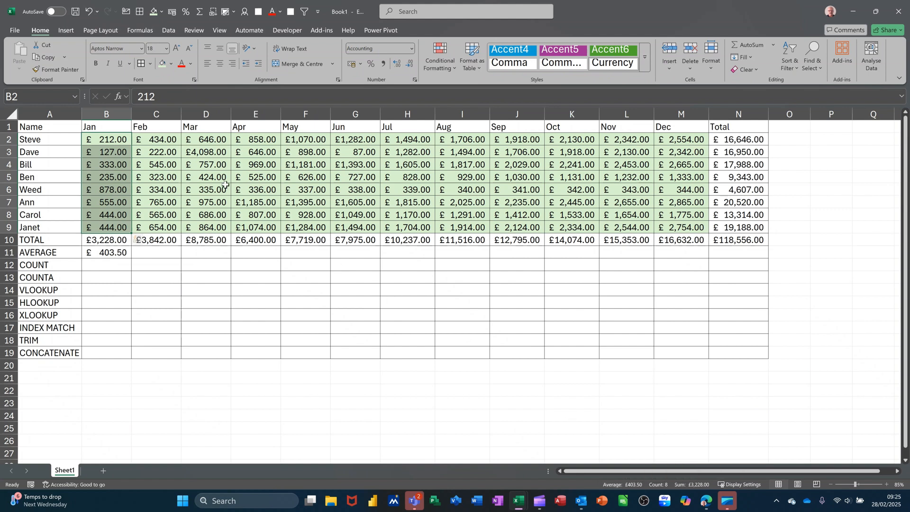
pyautogui.click(104, 251)
pyautogui.moveTo(131, 259); pyautogui.dragTo(743, 280)
# Insert a Count Numbers function in B12 and change its range to B2:B9.
pyautogui.click(106, 266)
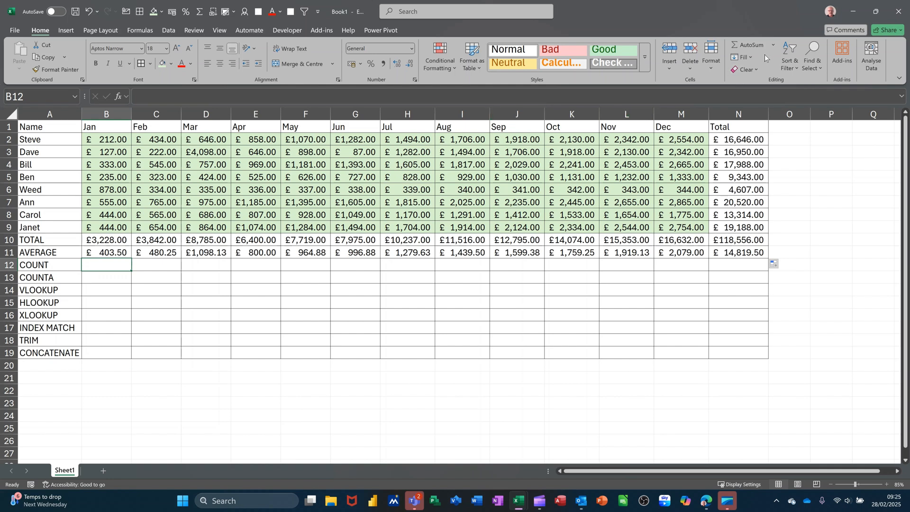
pyautogui.click(773, 46)
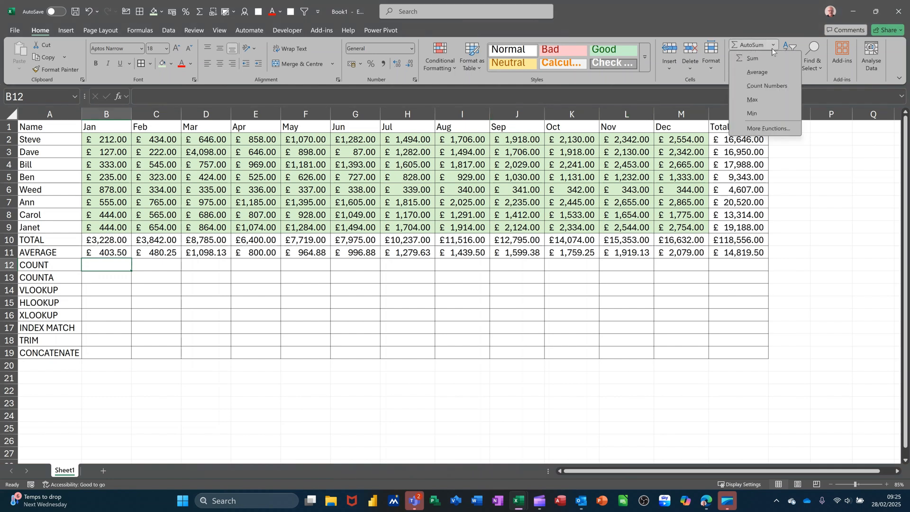
pyautogui.click(759, 86)
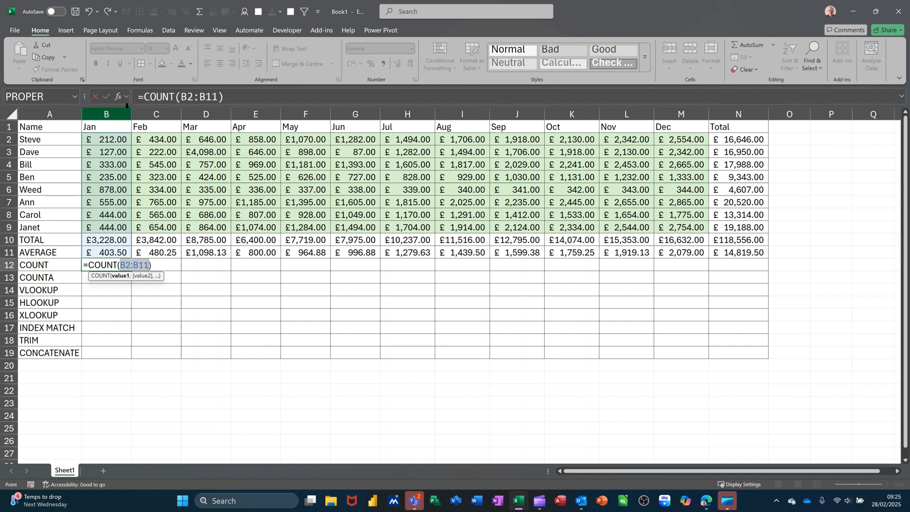
pyautogui.click(218, 99)
pyautogui.press('BackSpace')
pyautogui.press('BackSpace')
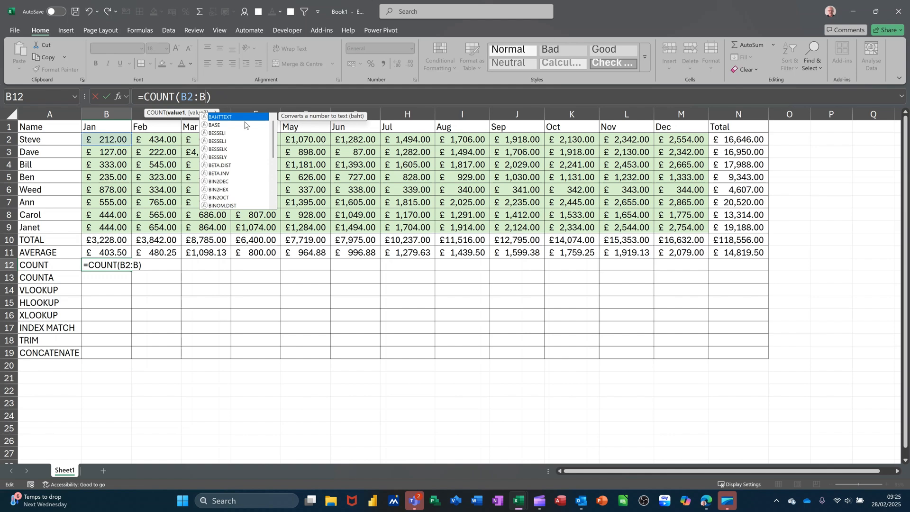
pyautogui.write('9')
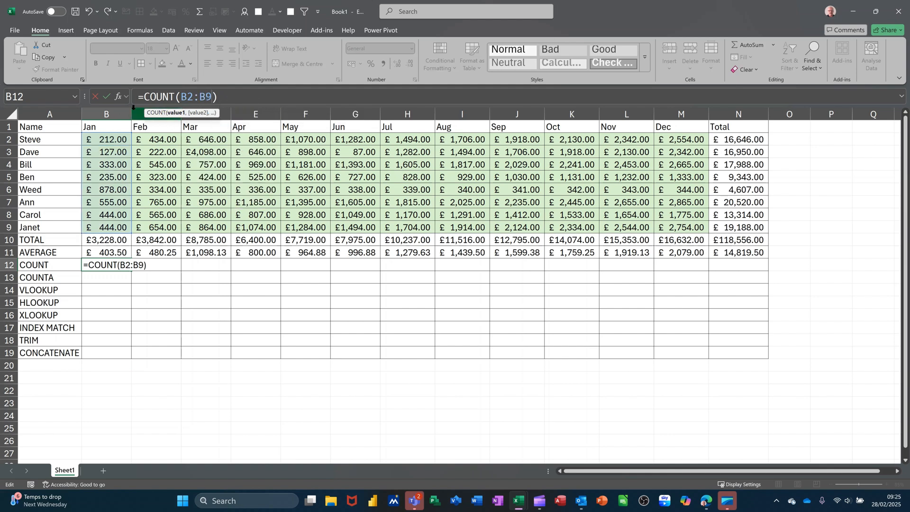
pyautogui.click(105, 99)
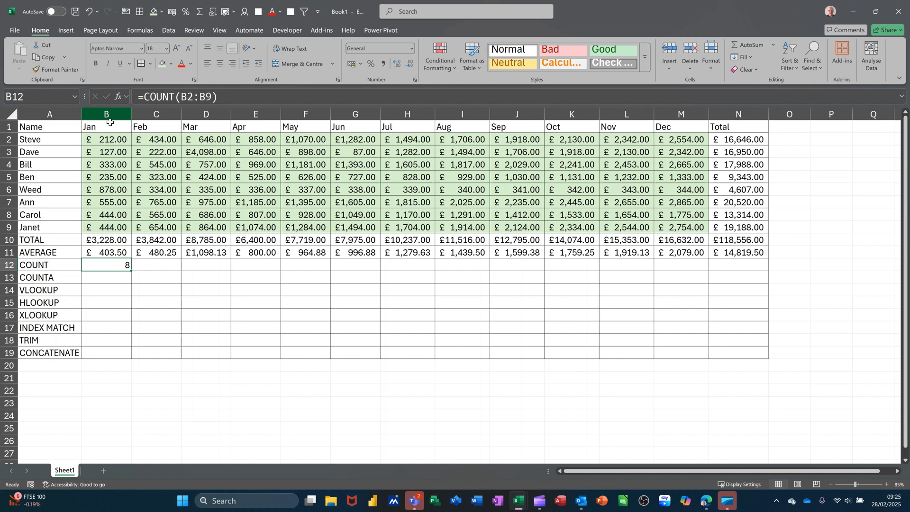
# Check the count of the Jan values B2:B9 and fill the B12 count formula across to N12.
pyautogui.moveTo(108, 140); pyautogui.dragTo(111, 221)
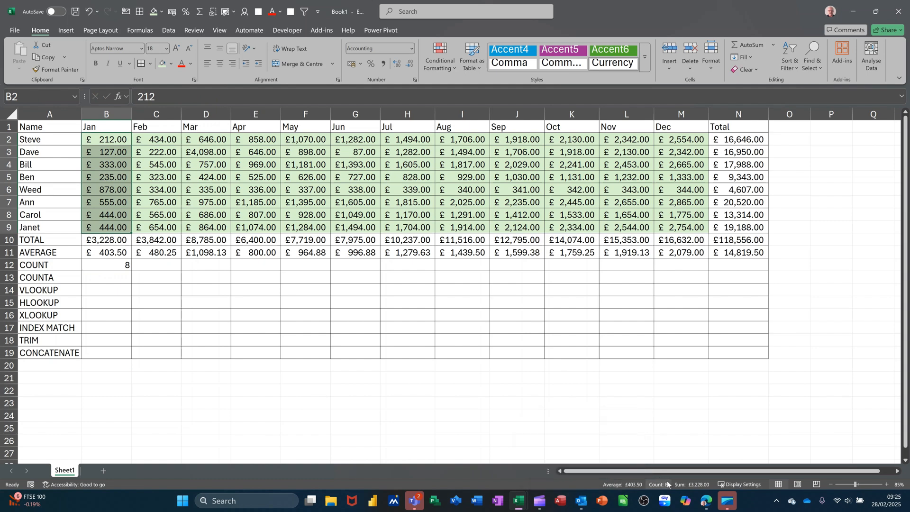
pyautogui.click(107, 266)
pyautogui.moveTo(130, 272); pyautogui.dragTo(734, 281)
# Enter the formula =COUNTA(B2:B9) in B13 to count the non-empty Jan cells.
pyautogui.press('Down')
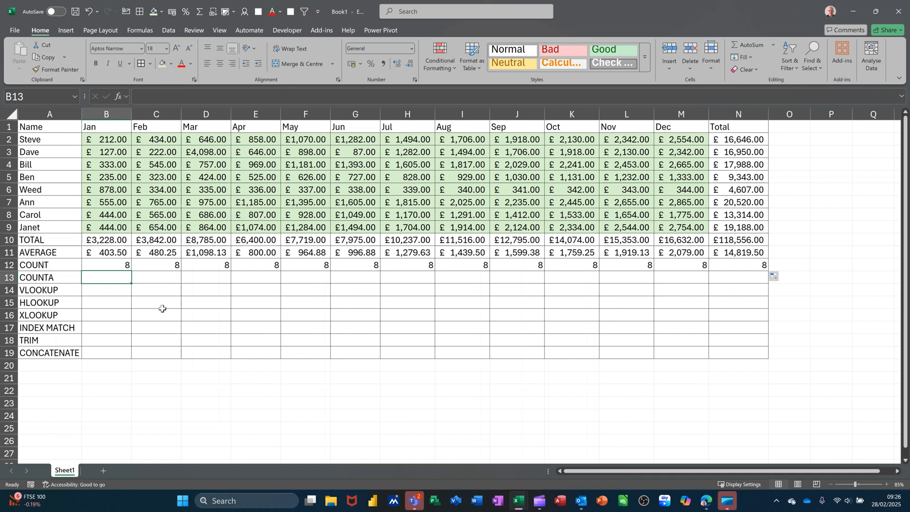
pyautogui.write('=')
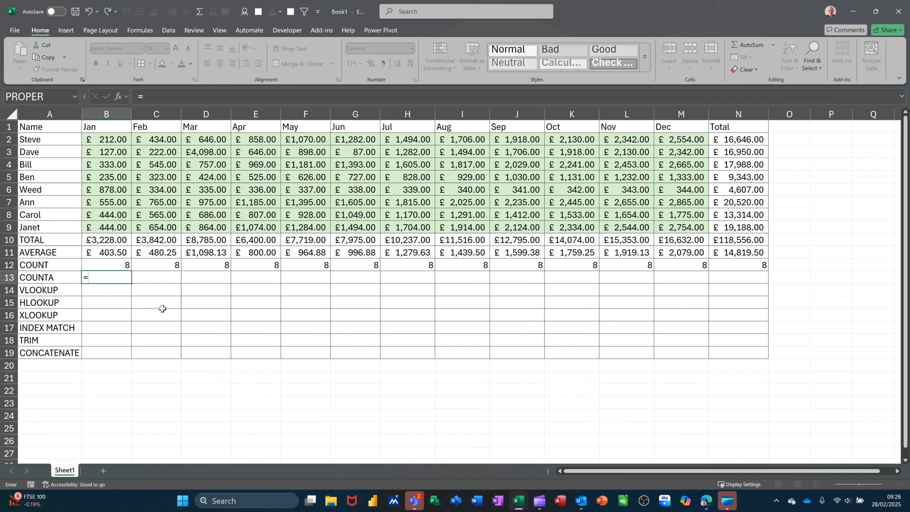
pyautogui.write('COUNT')
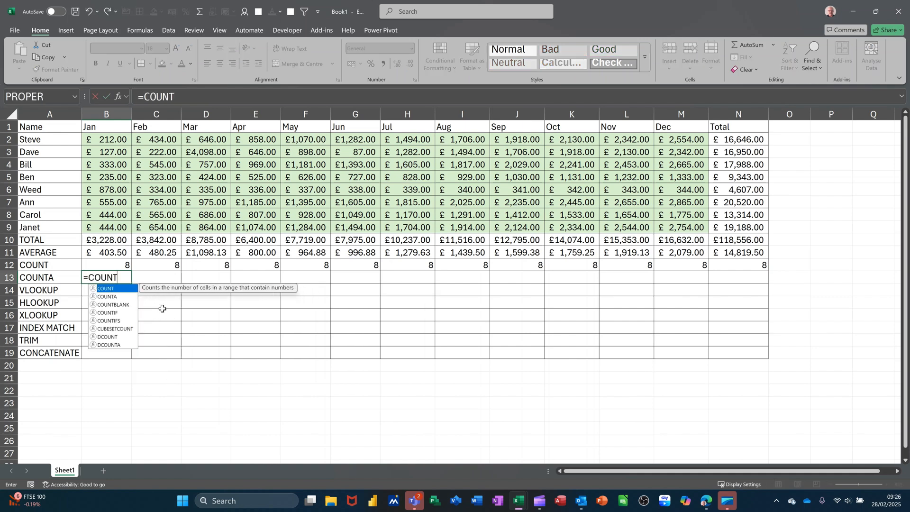
pyautogui.write('A(')
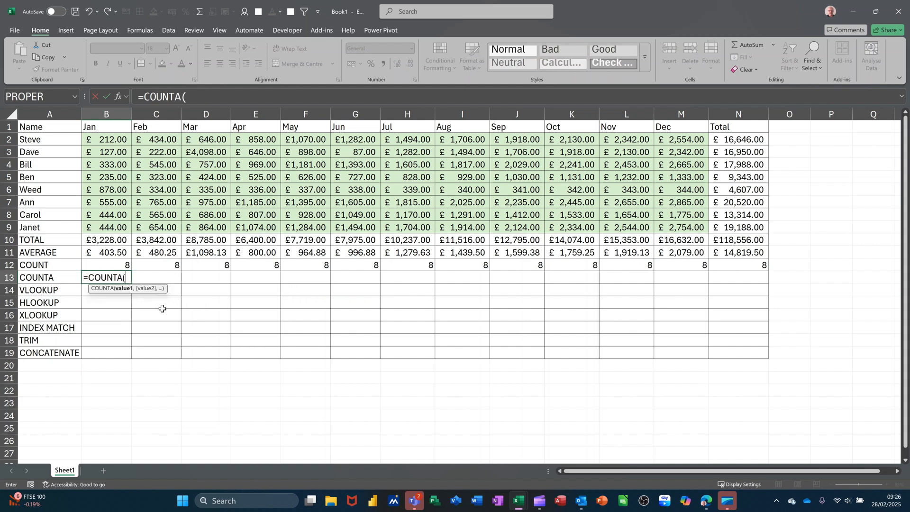
pyautogui.moveTo(108, 138); pyautogui.dragTo(103, 227)
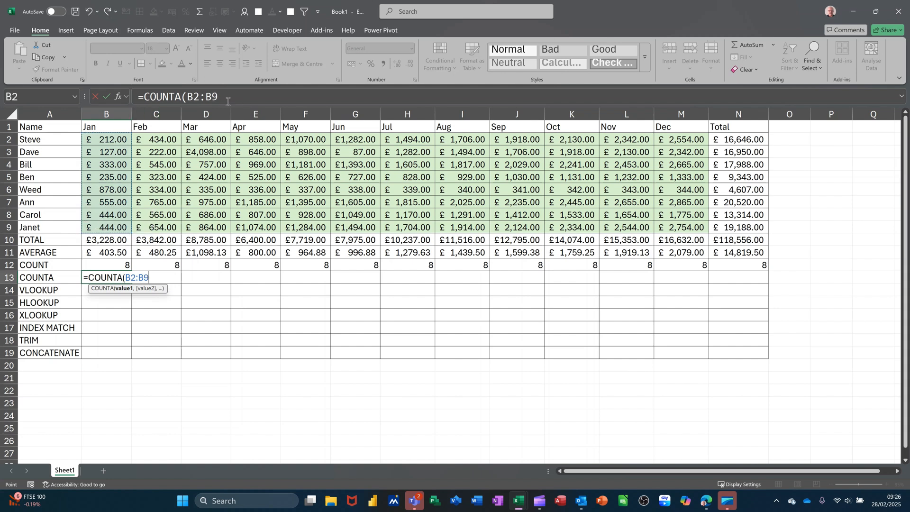
pyautogui.click(108, 97)
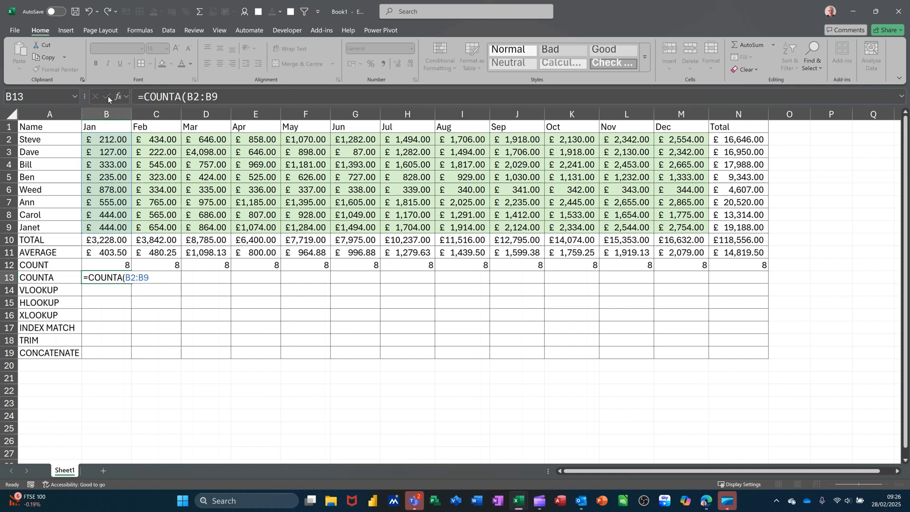
# Replace the Jan values in B2 and B5 with the text WS and S to compare COUNT with COUNTA.
pyautogui.click(100, 139)
pyautogui.write('WS')
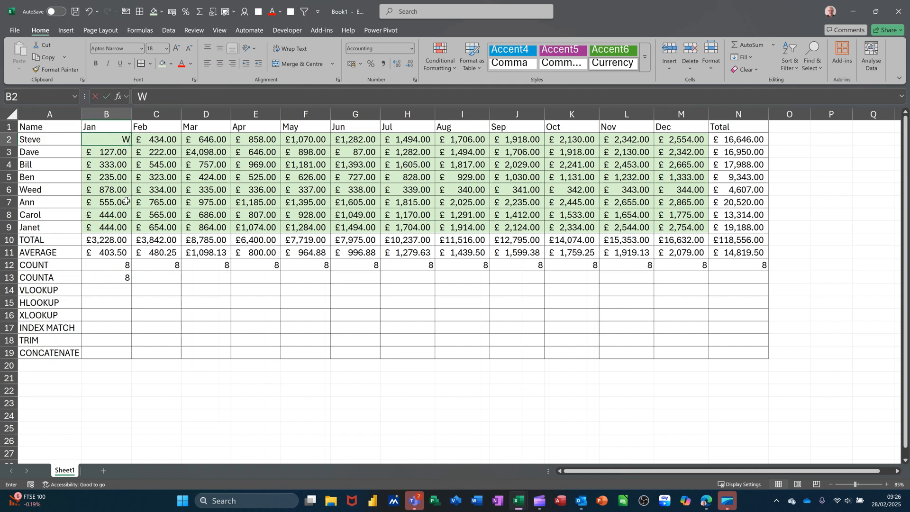
pyautogui.click(118, 179)
pyautogui.write('235S')
pyautogui.click(118, 200)
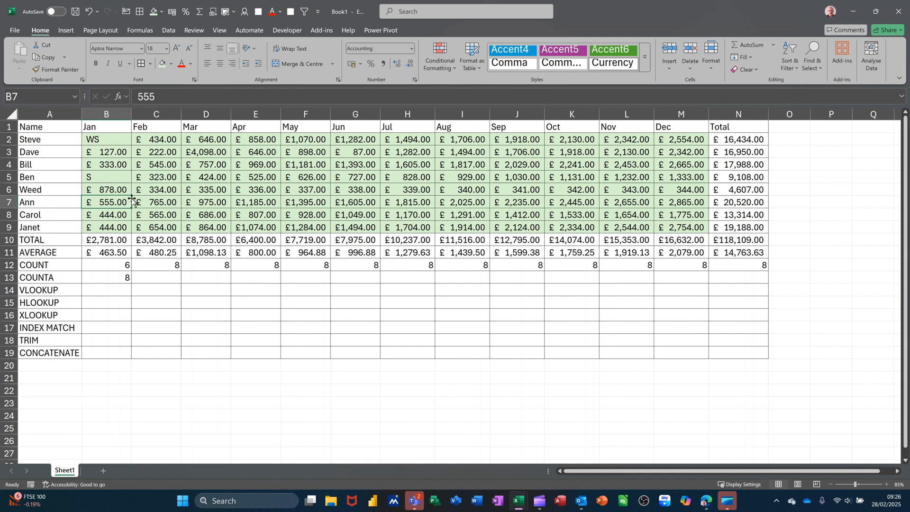
# Undo the two text entries in B2 and B5 to restore the Jan numbers.
pyautogui.hotkey('ctrl', 'z')
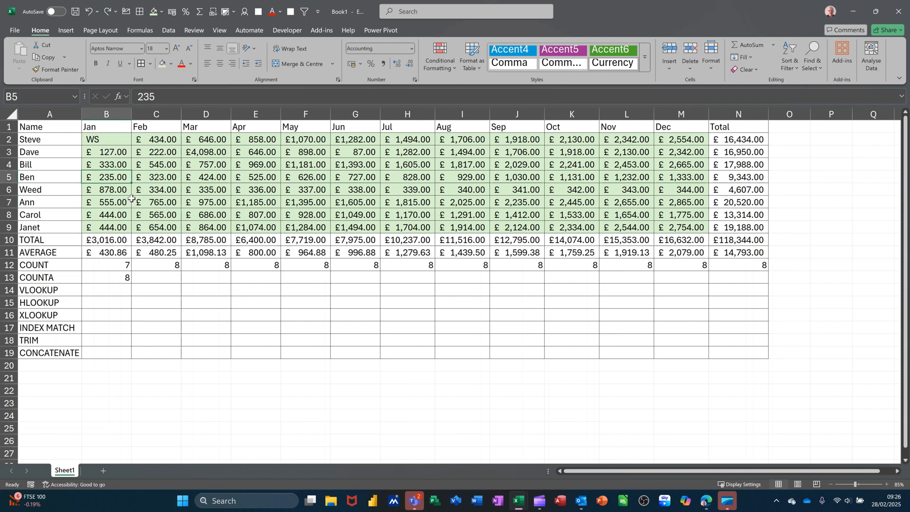
pyautogui.hotkey('ctrl', 'z')
pyautogui.click(119, 179)
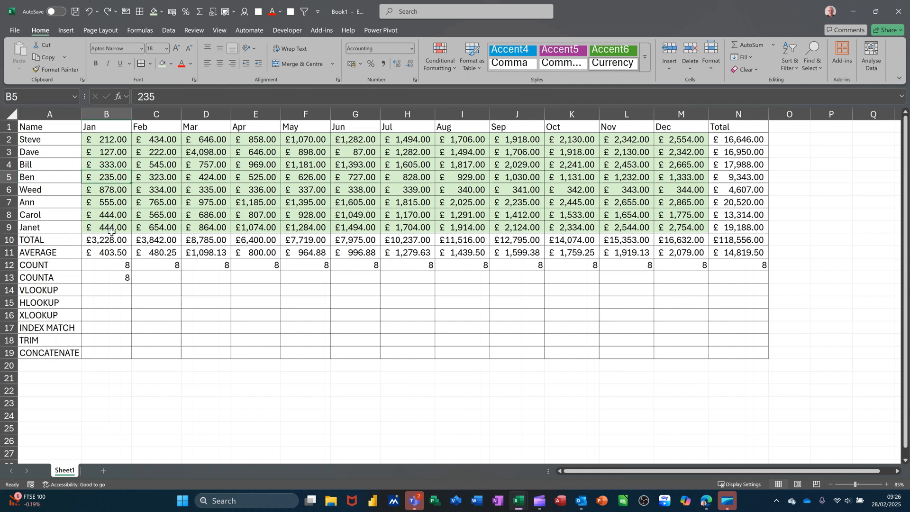
# Apply the light green fill to the empty cell B21 below the table.
pyautogui.click(104, 290)
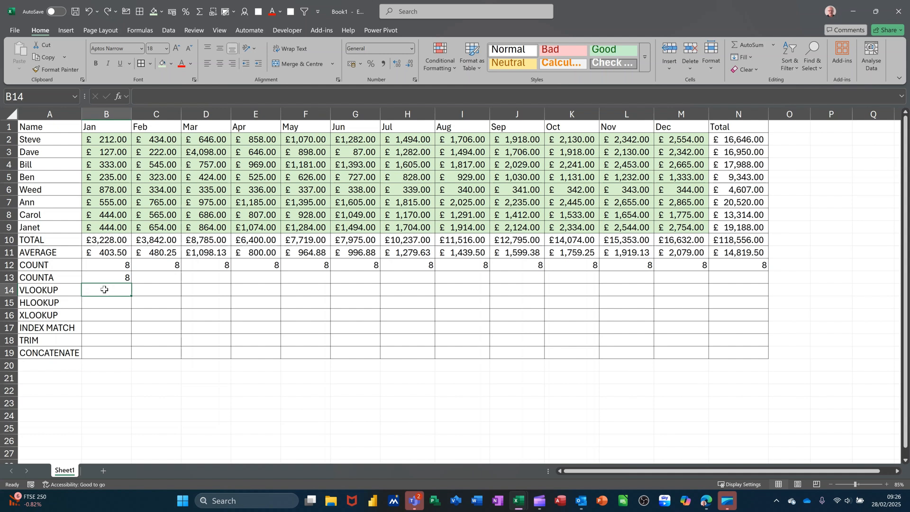
pyautogui.click(96, 378)
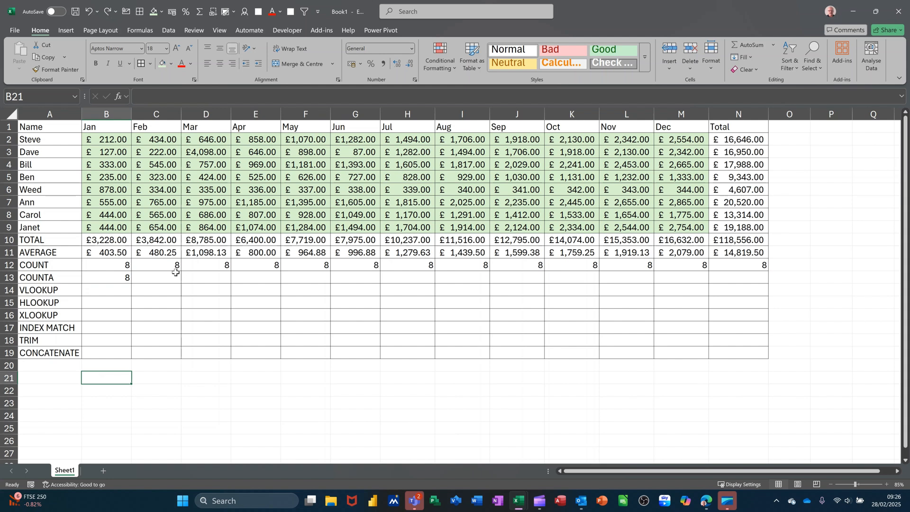
pyautogui.click(164, 65)
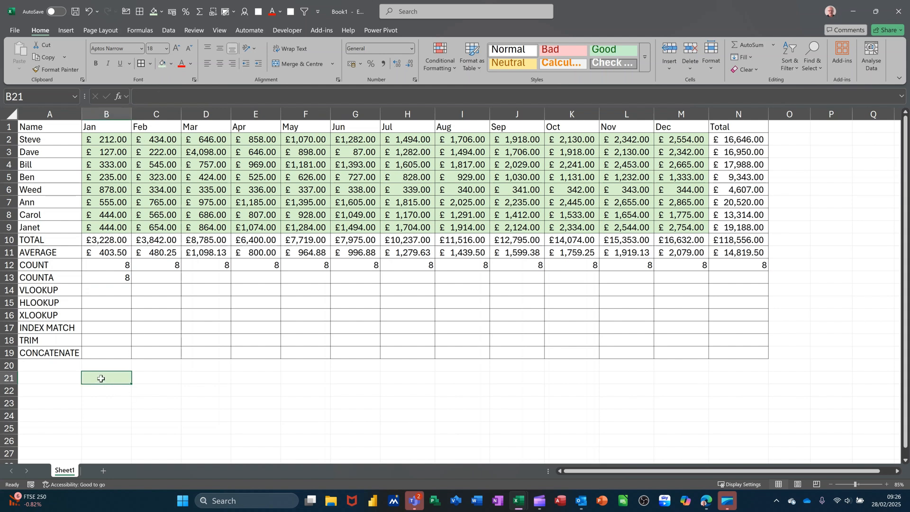
# Add list data validation to B21 with source =$A$2:$A$9 and choose the first name from the list.
pyautogui.click(169, 30)
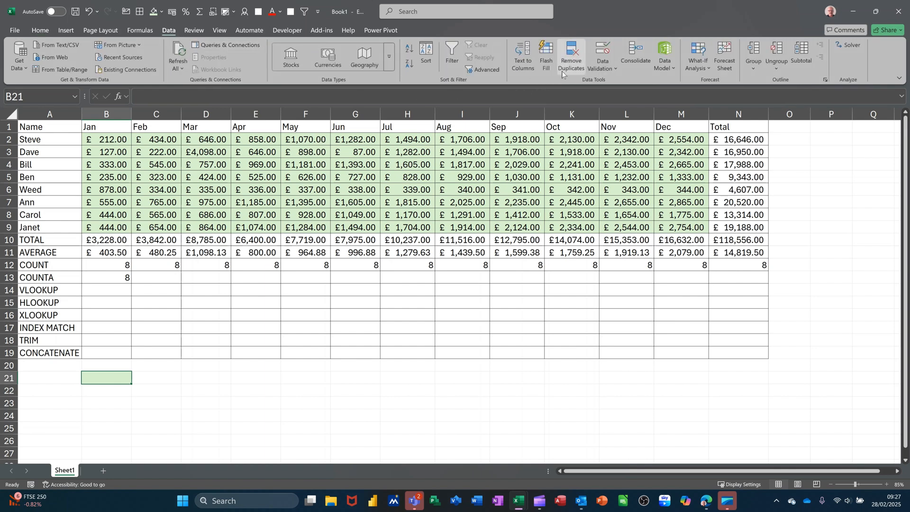
pyautogui.click(601, 52)
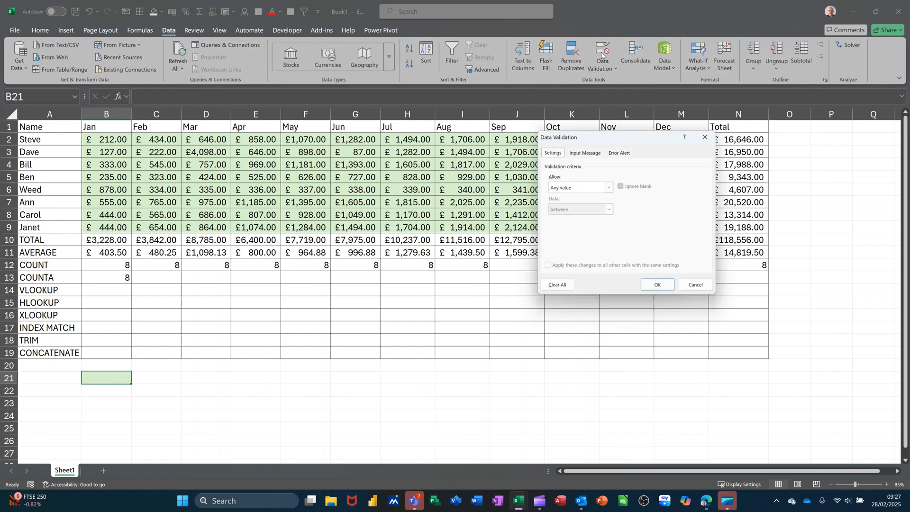
pyautogui.click(610, 187)
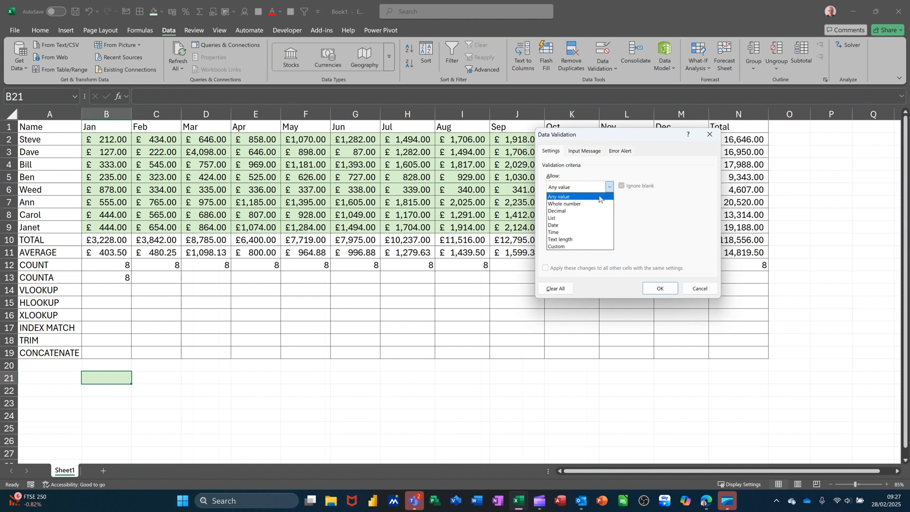
pyautogui.click(585, 218)
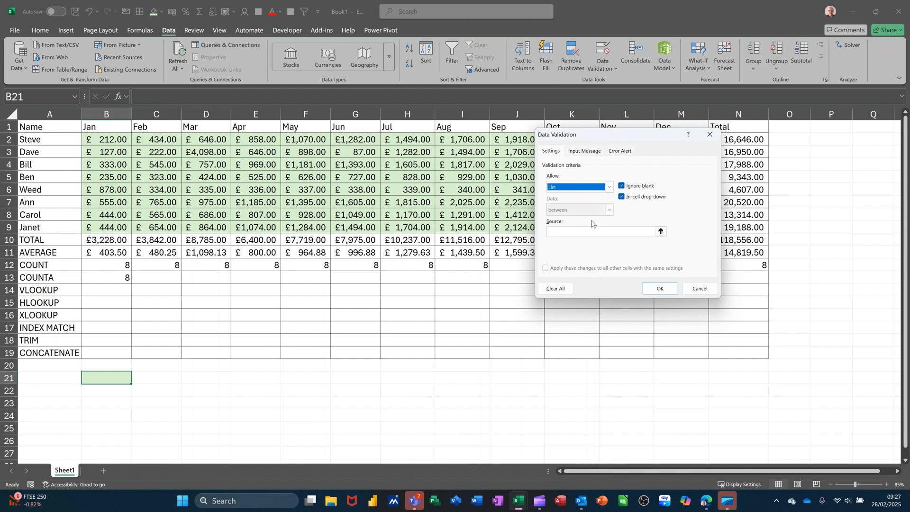
pyautogui.click(617, 231)
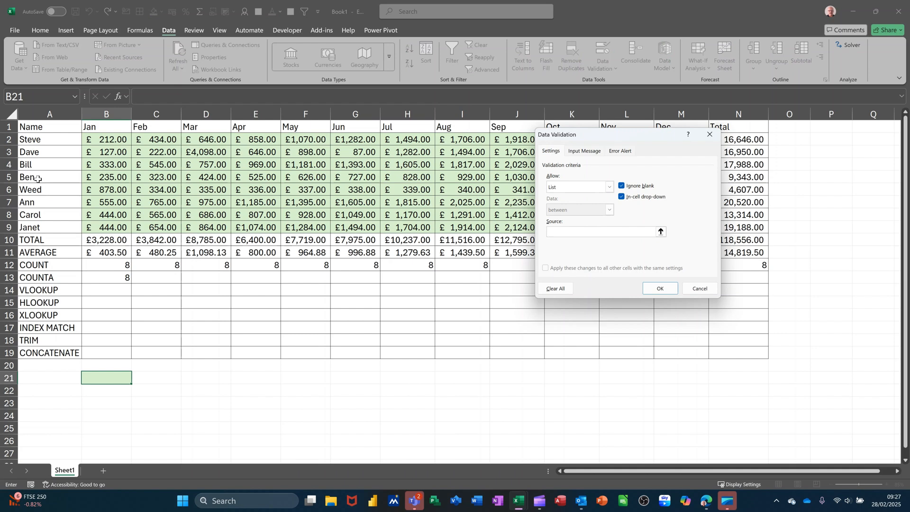
pyautogui.moveTo(40, 140); pyautogui.dragTo(43, 223)
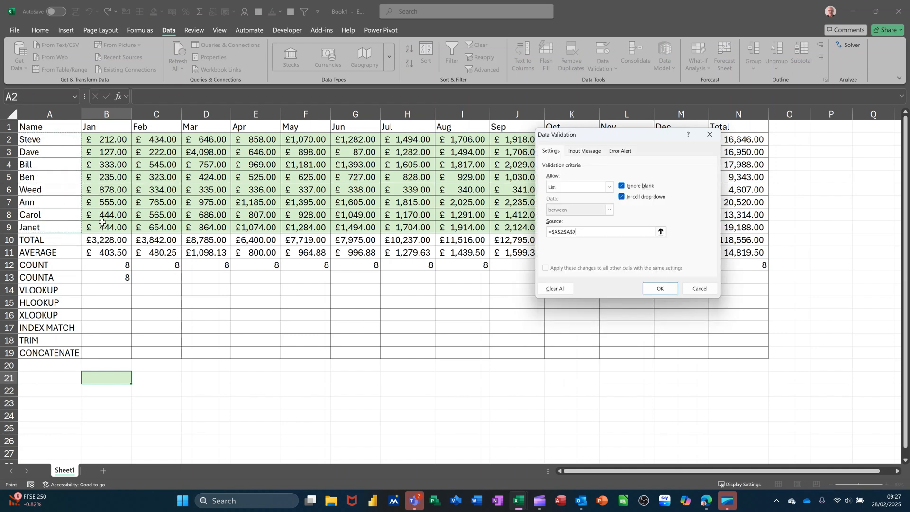
pyautogui.click(660, 290)
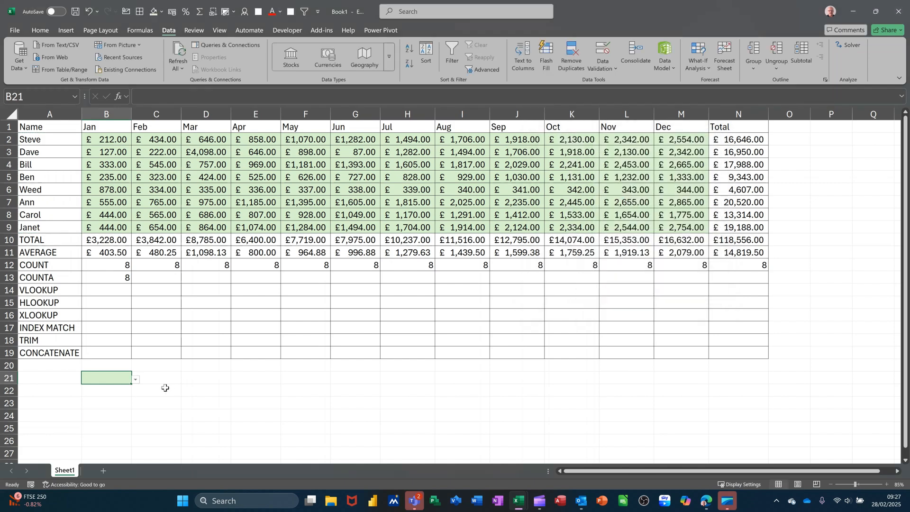
pyautogui.click(137, 380)
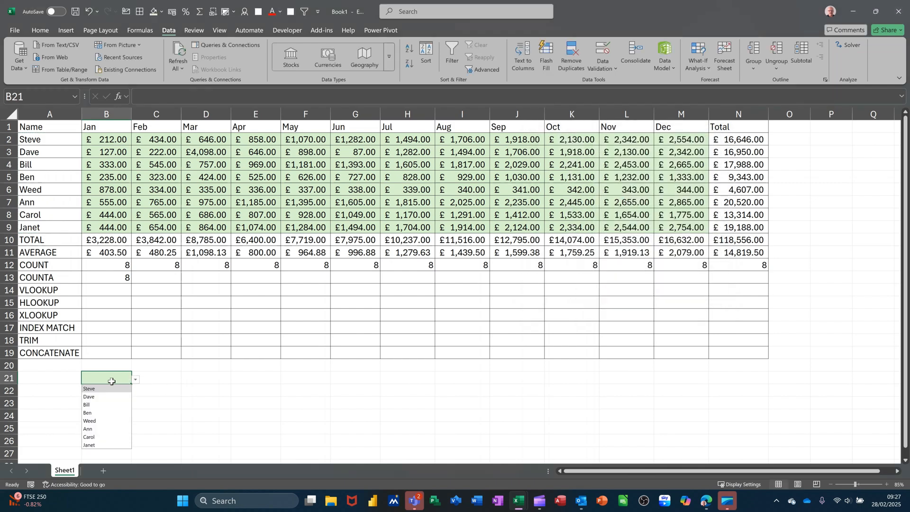
pyautogui.click(100, 389)
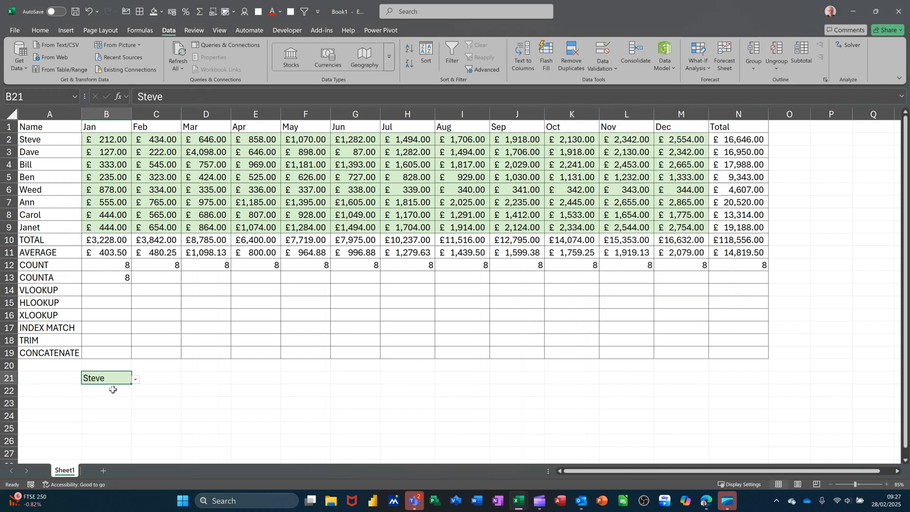
# Enter the formula =VLOOKUP(B21,A2:M9,2,0) in C21 to return the chosen person's Jan value.
pyautogui.click(163, 378)
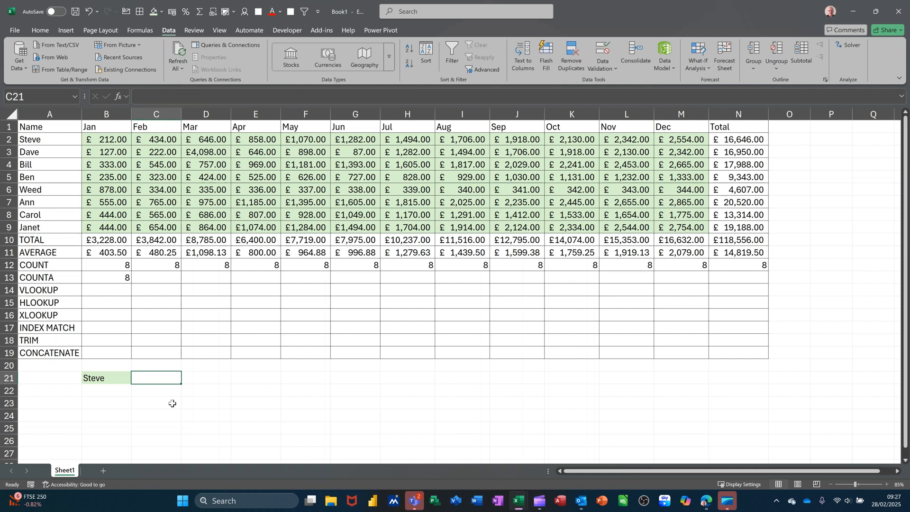
pyautogui.write('=VL')
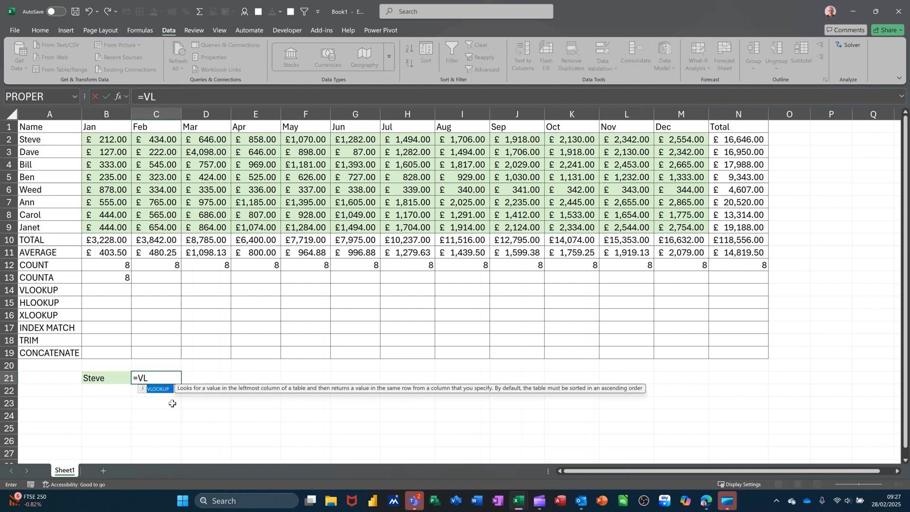
pyautogui.press('Tab')
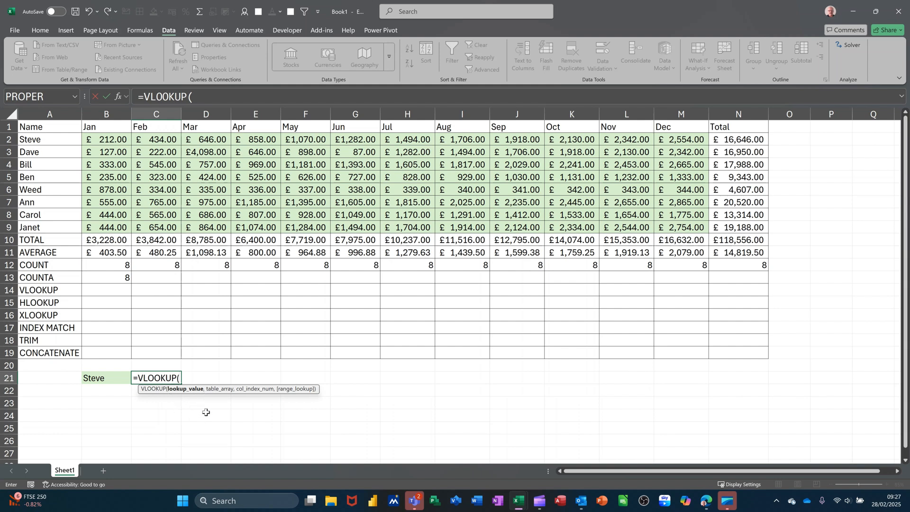
pyautogui.click(92, 377)
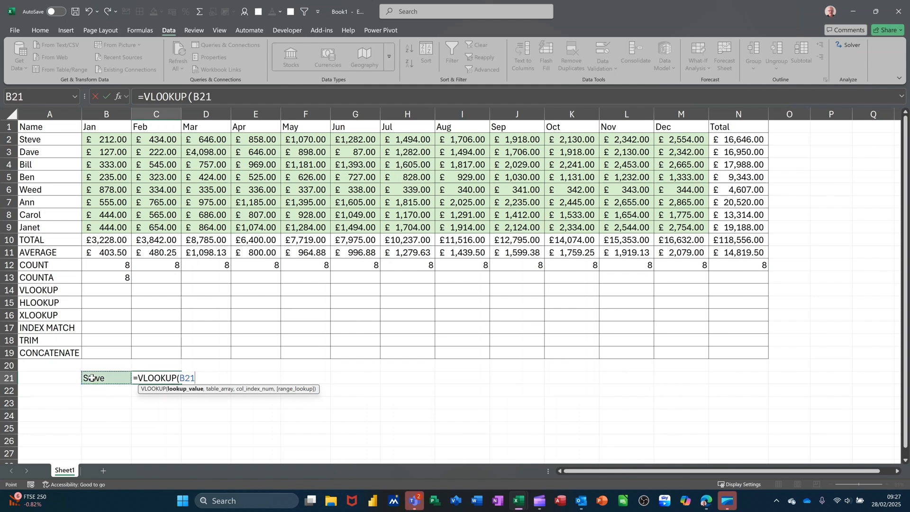
pyautogui.write(',')
pyautogui.moveTo(29, 140); pyautogui.dragTo(663, 225)
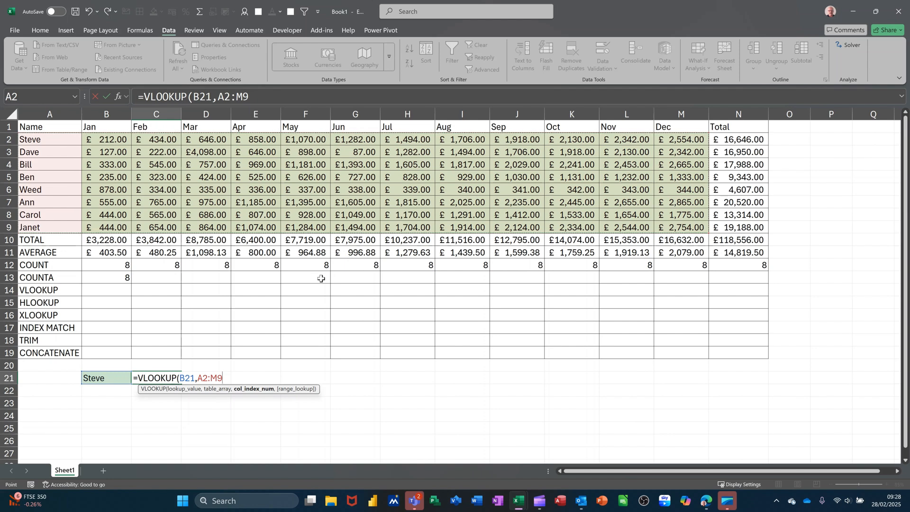
pyautogui.write(',')
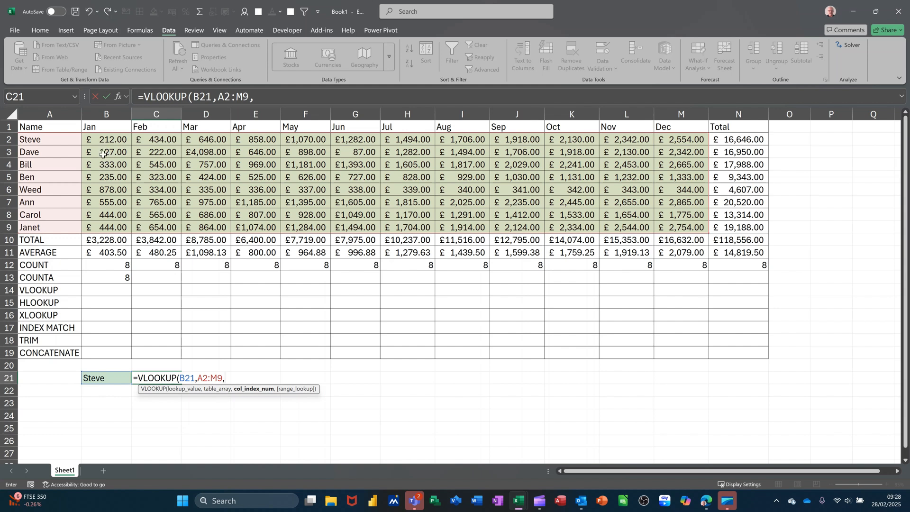
pyautogui.write('2,')
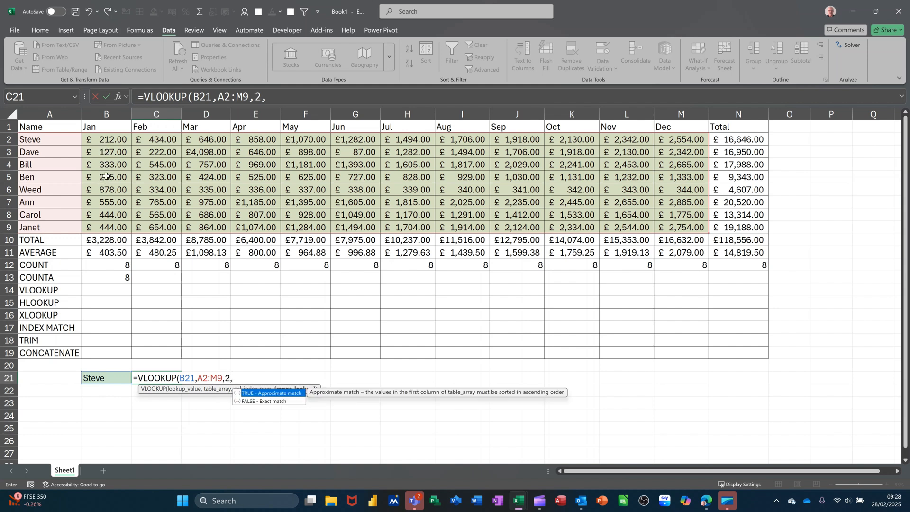
pyautogui.write('0)')
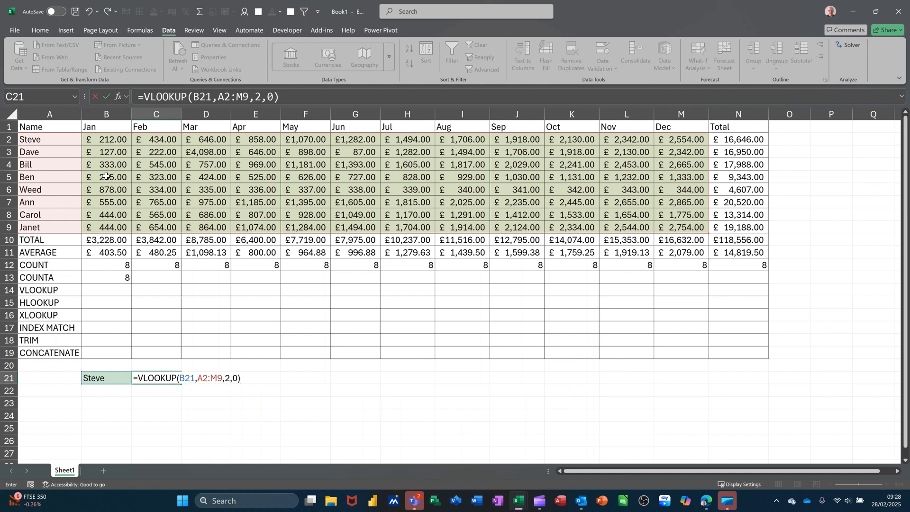
pyautogui.click(107, 96)
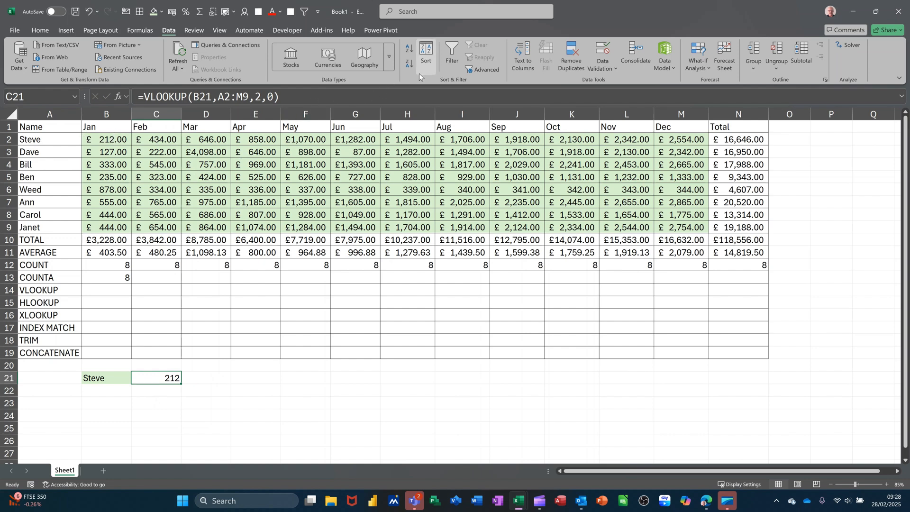
# Format C21 with the accounting number format and switch B21 to the second name in its list.
pyautogui.click(38, 30)
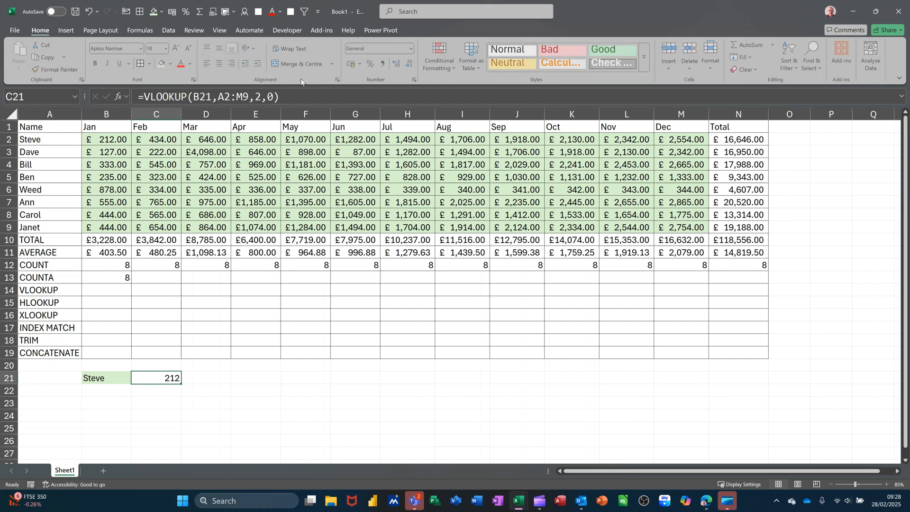
pyautogui.click(359, 65)
pyautogui.click(105, 377)
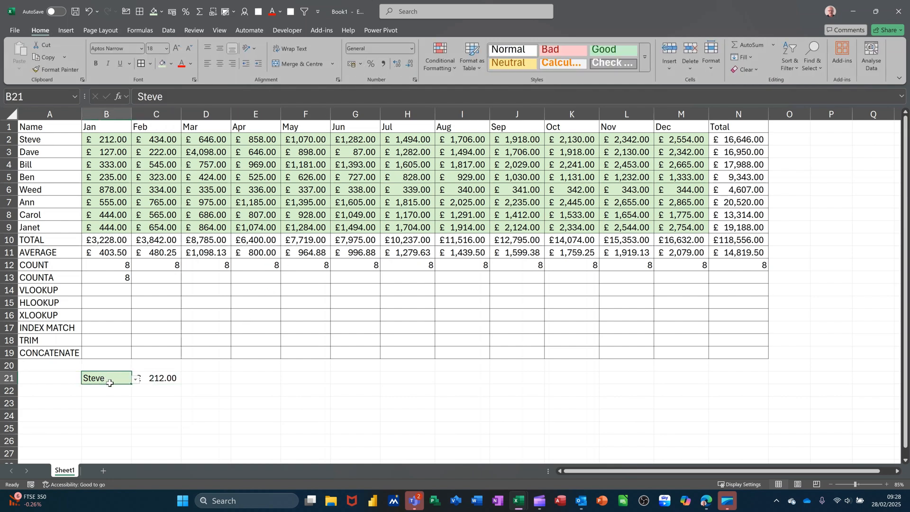
pyautogui.click(135, 381)
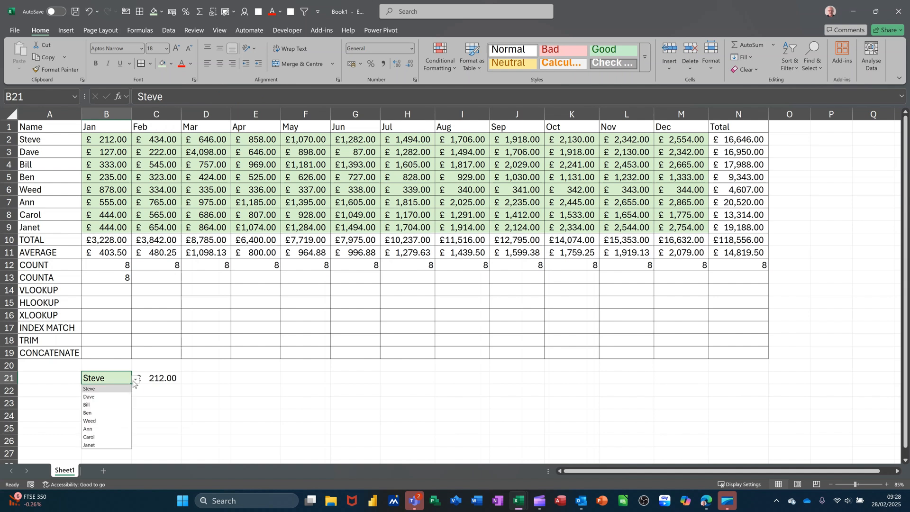
pyautogui.click(106, 396)
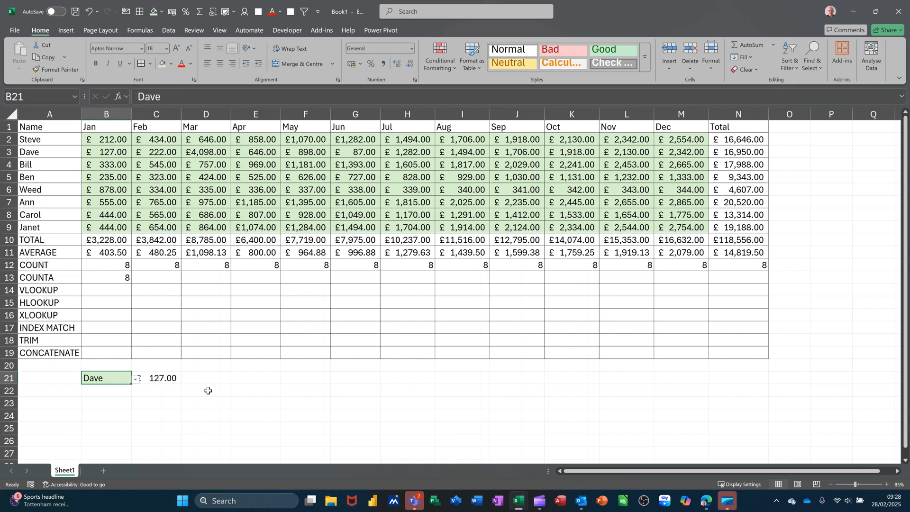
# Copy the month headings Jan to Dec from B1:M1 into B20:M20 above the lookup row.
pyautogui.click(100, 153)
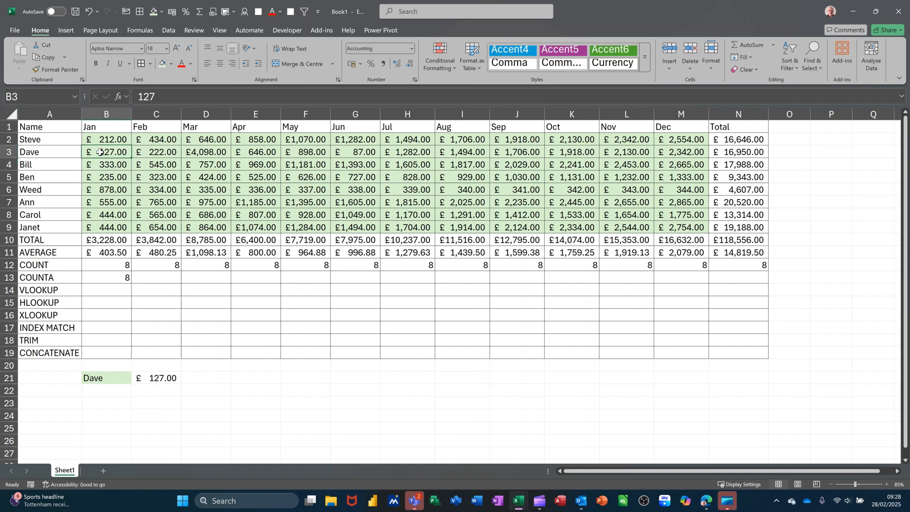
pyautogui.click(159, 377)
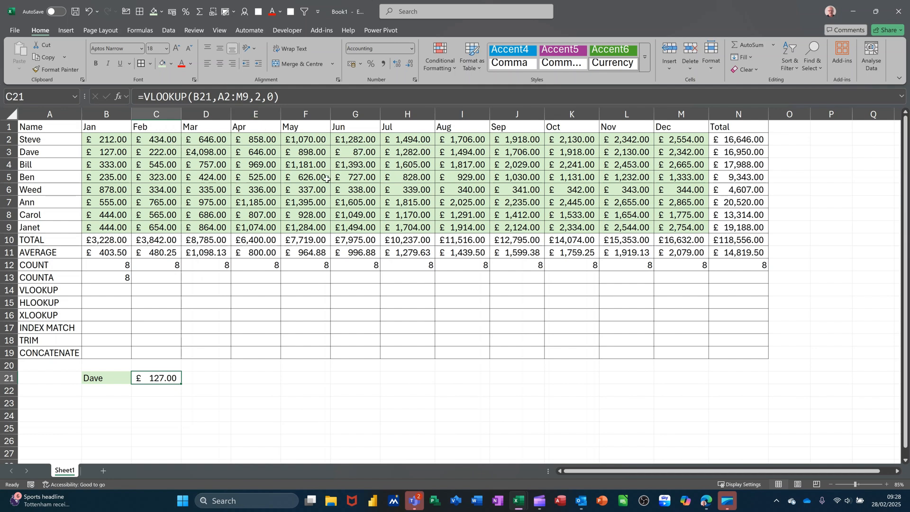
pyautogui.moveTo(110, 127); pyautogui.dragTo(616, 370)
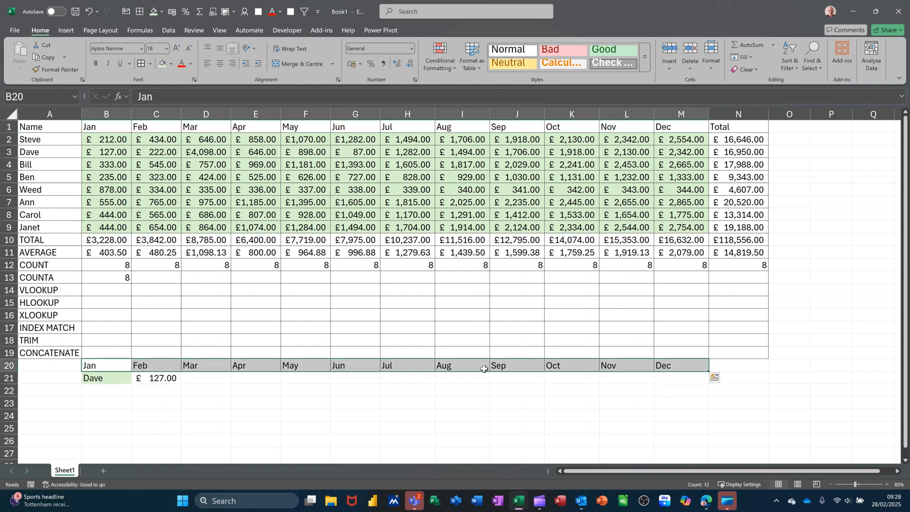
# Define the name DATA for the table range A2:M9.
pyautogui.click(165, 379)
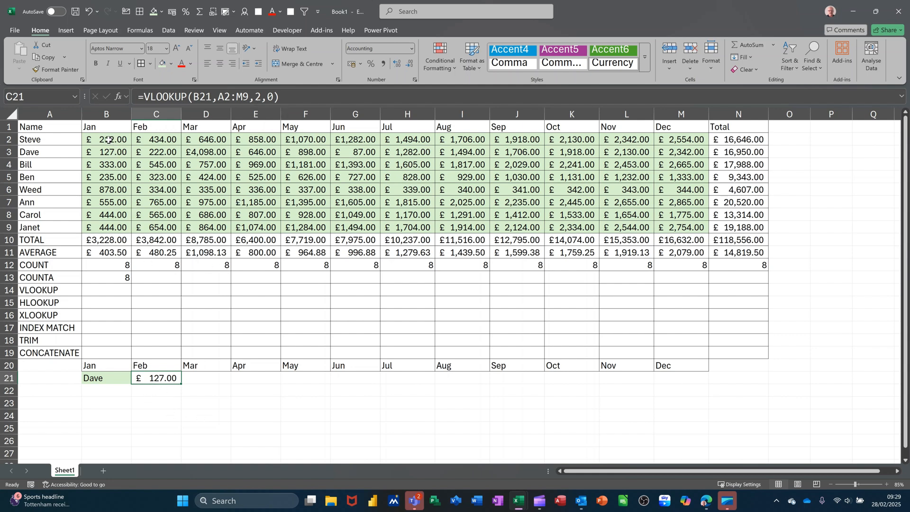
pyautogui.moveTo(43, 138); pyautogui.dragTo(663, 227)
pyautogui.click(34, 97)
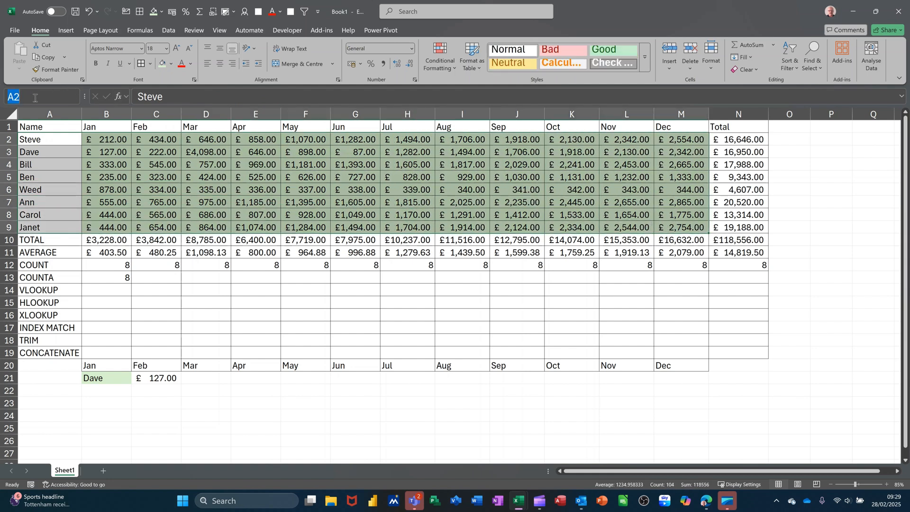
pyautogui.write('DATA')
pyautogui.press('Return')
# Define the name PERSON for the drop-down cell B21.
pyautogui.click(106, 379)
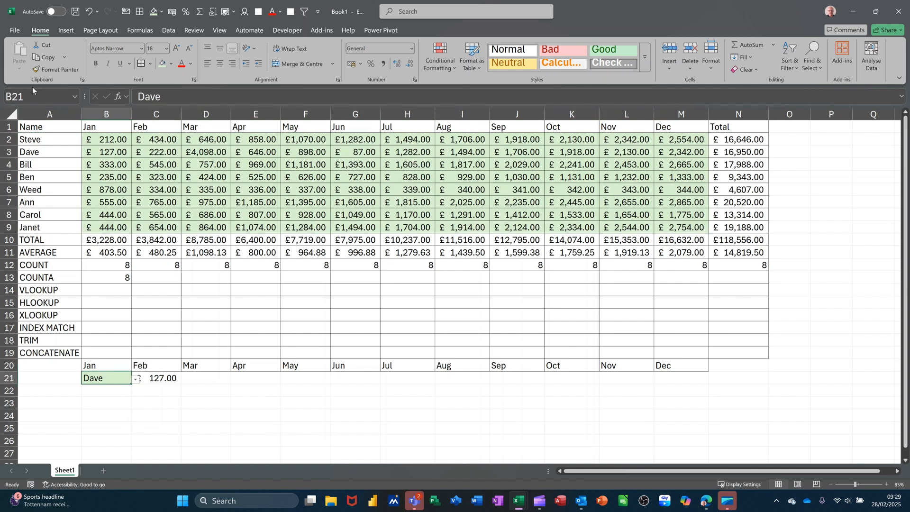
pyautogui.click(34, 100)
pyautogui.write('PER')
pyautogui.press('Return')
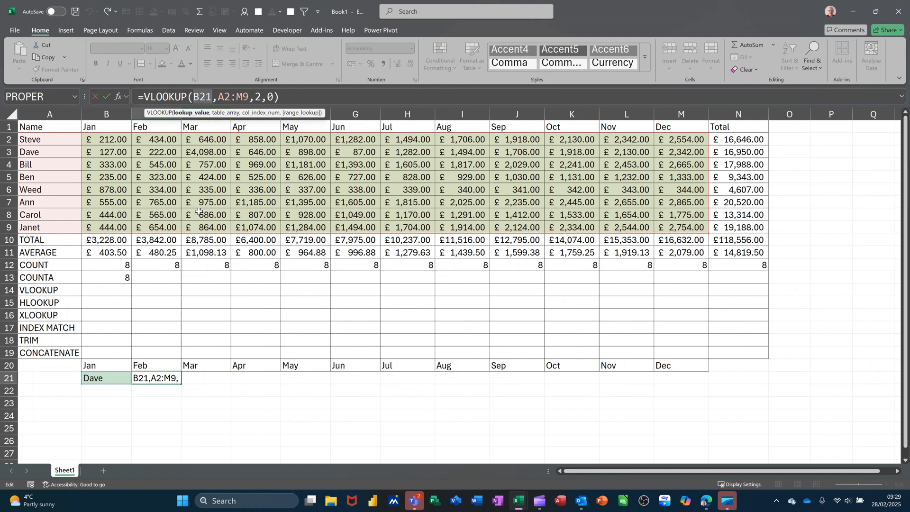
# Replace the cell references in C21's formula with the defined names, giving =VLOOKUP(PERSON,DATA,2,0).
pyautogui.write('PERSO')
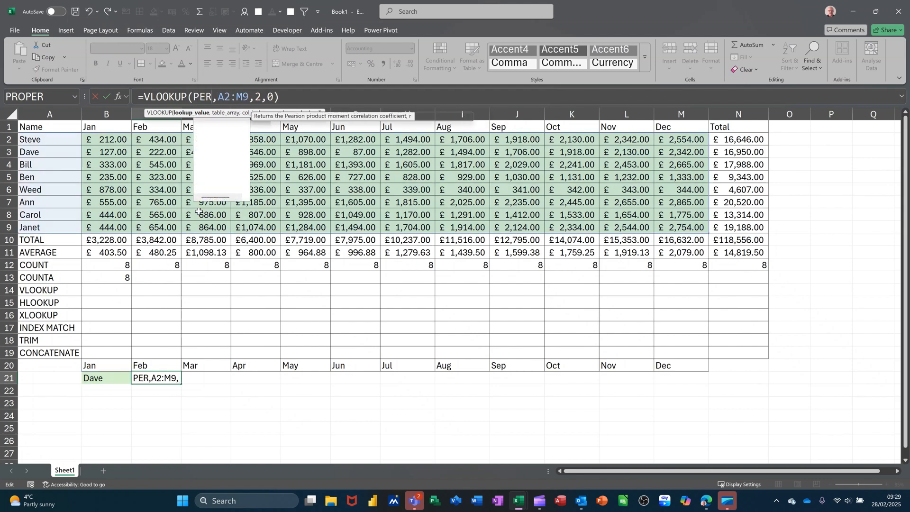
pyautogui.write('N')
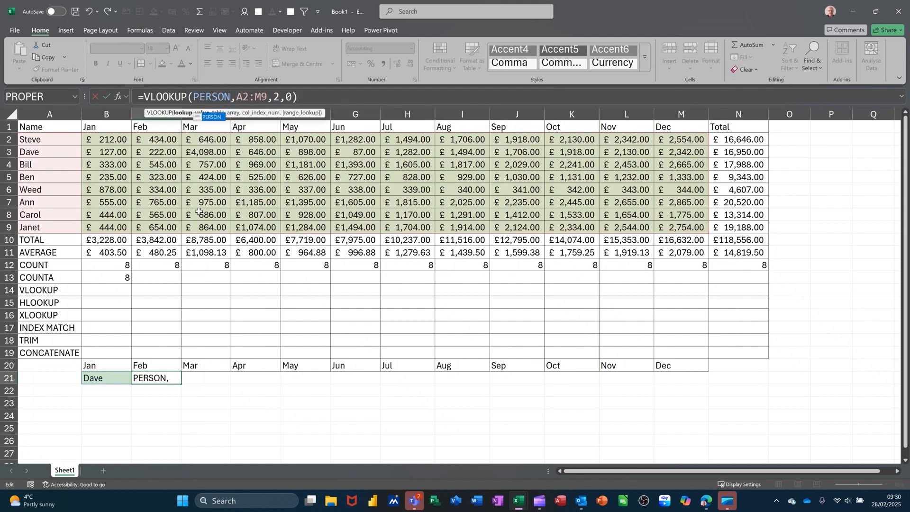
pyautogui.moveTo(236, 90); pyautogui.dragTo(265, 90)
pyautogui.write('DATA')
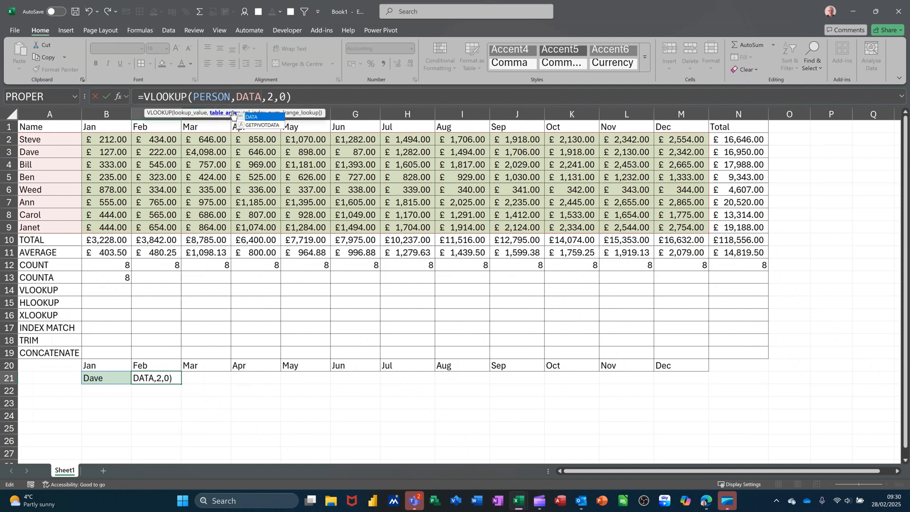
pyautogui.click(108, 96)
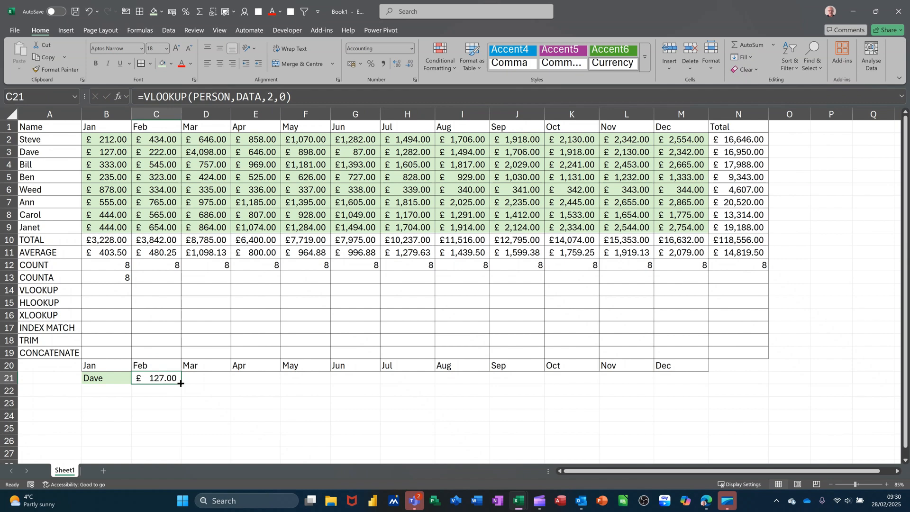
# Fill the C21 formula across to E21 and set the column index in D21 to 3.
pyautogui.moveTo(181, 384); pyautogui.dragTo(270, 384)
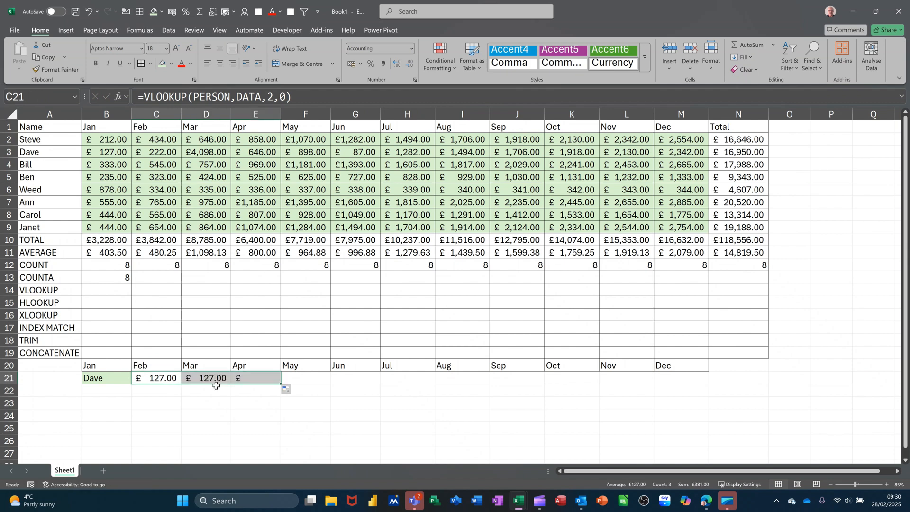
pyautogui.click(202, 379)
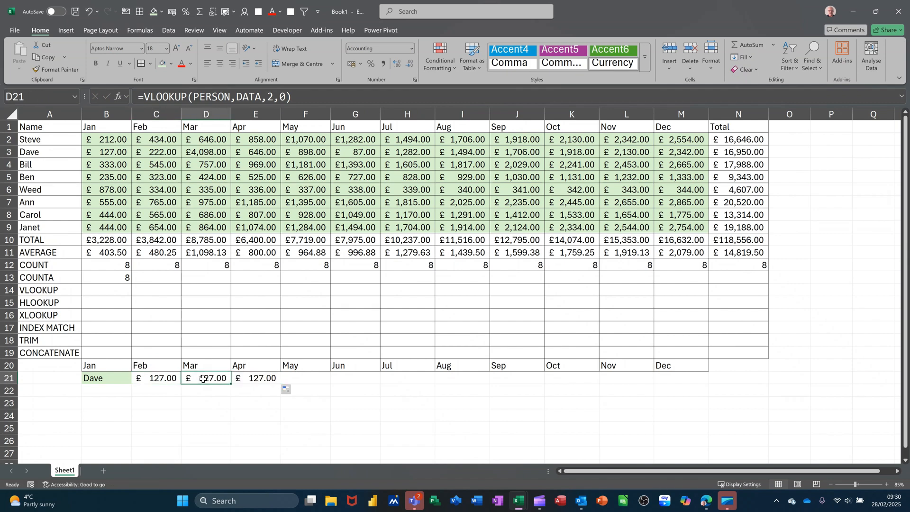
pyautogui.click(270, 97)
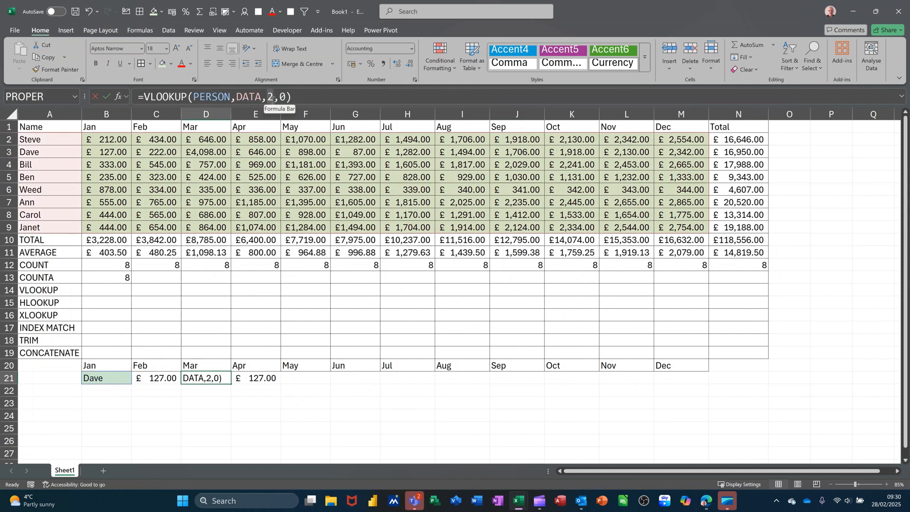
pyautogui.write('3')
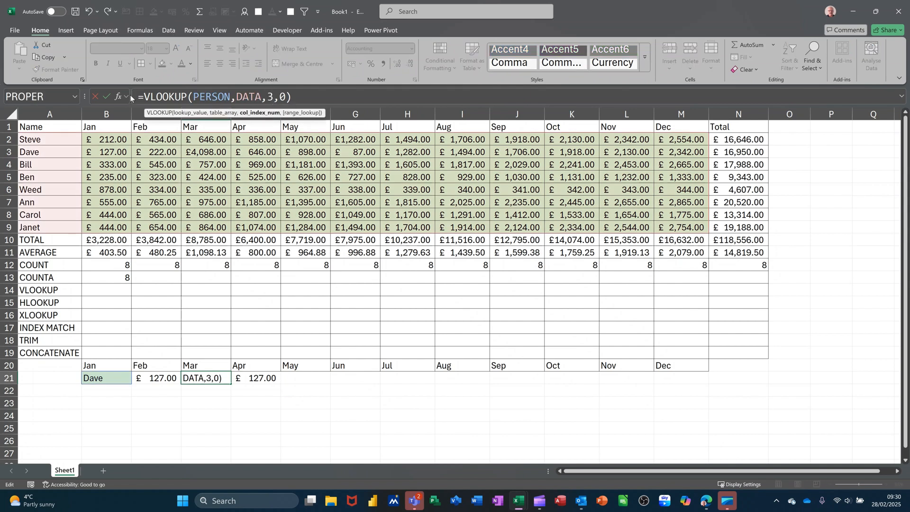
pyautogui.click(107, 97)
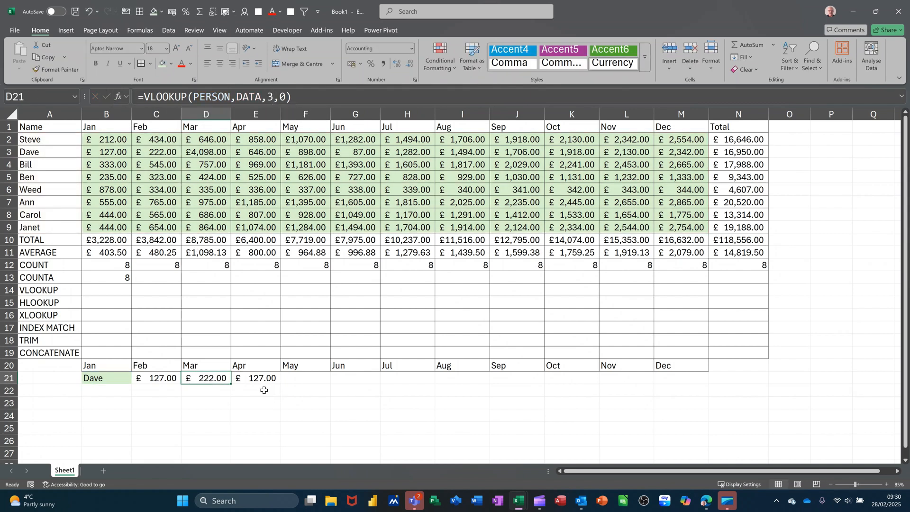
# Set the column index in E21's VLOOKUP formula to 4.
pyautogui.click(257, 378)
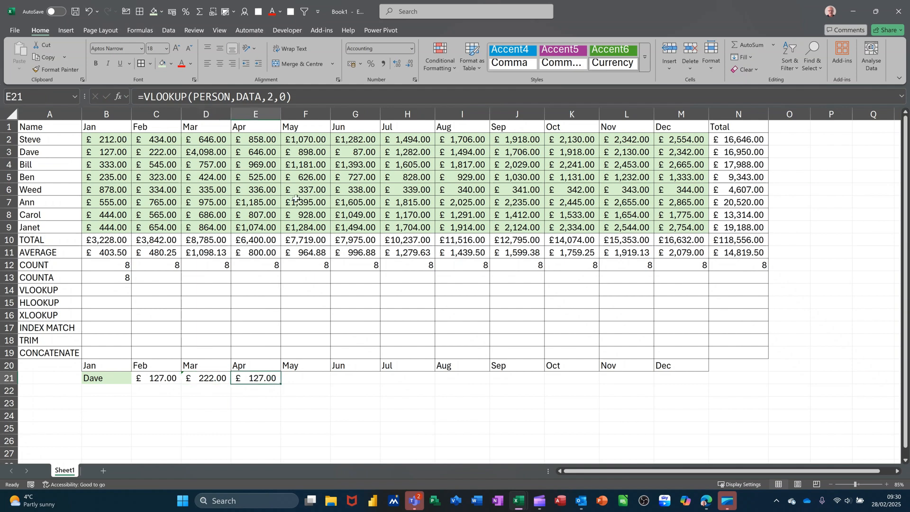
pyautogui.doubleClick(271, 100)
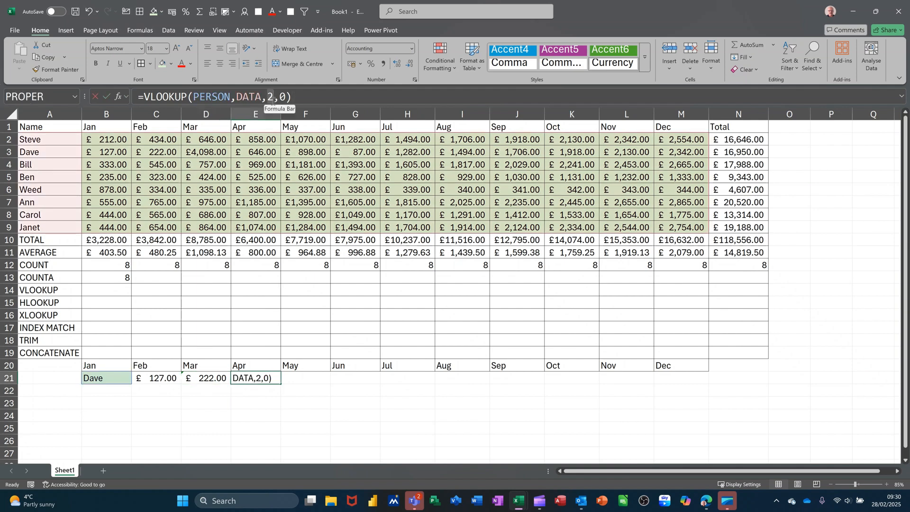
pyautogui.write('4')
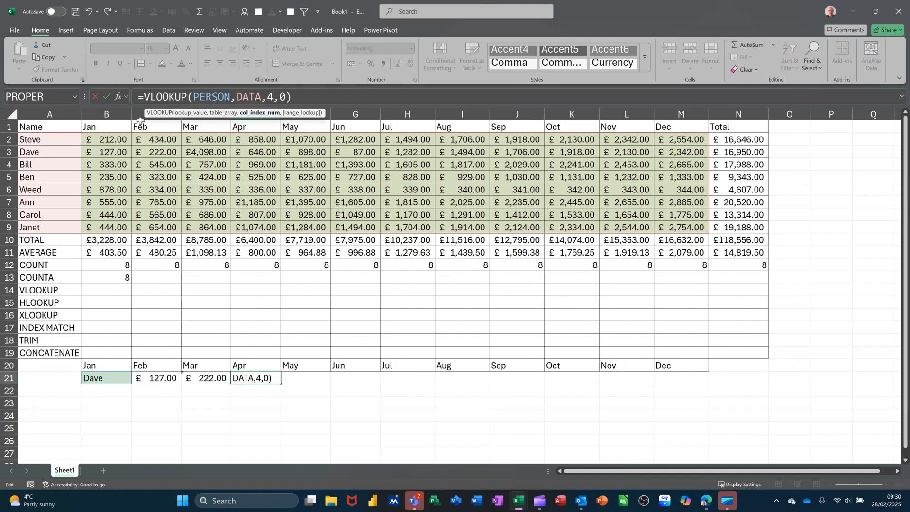
pyautogui.click(106, 97)
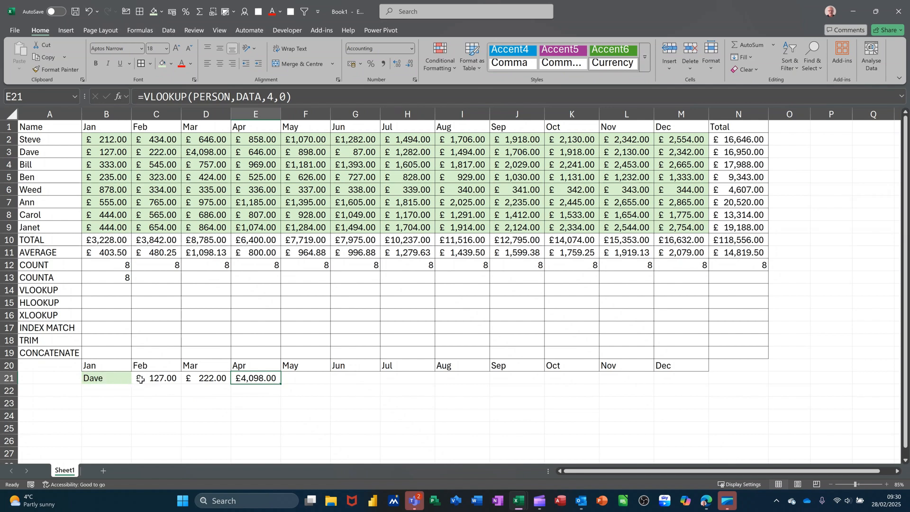
pyautogui.moveTo(140, 379); pyautogui.dragTo(203, 379)
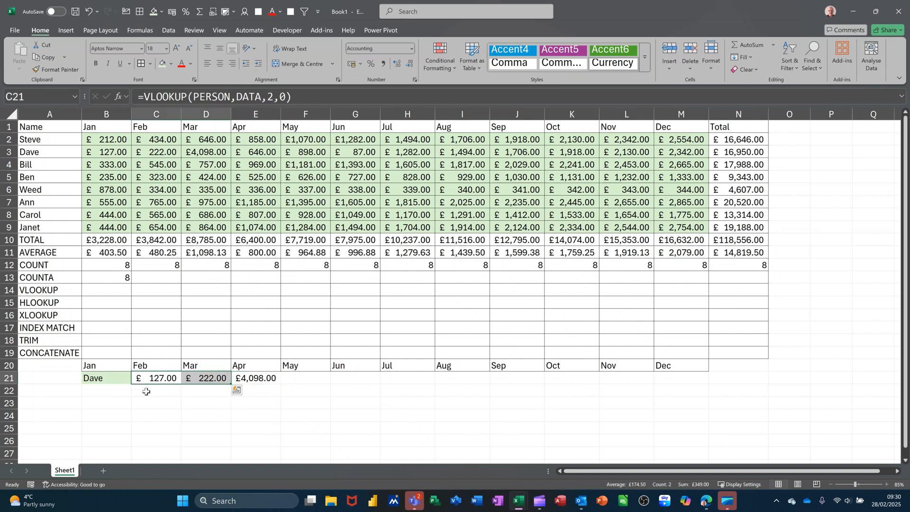
# Add list data validation to B22 using the month headings B1:M1 as its source.
pyautogui.click(110, 391)
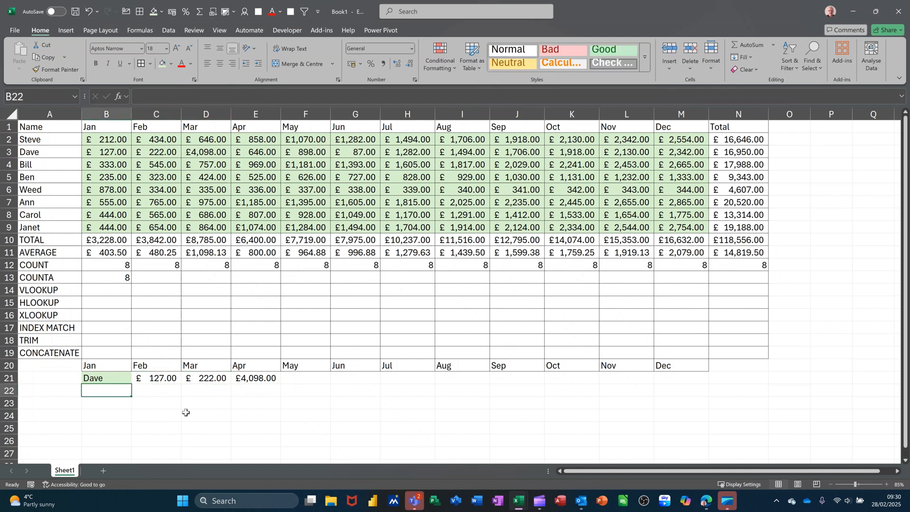
pyautogui.click(169, 30)
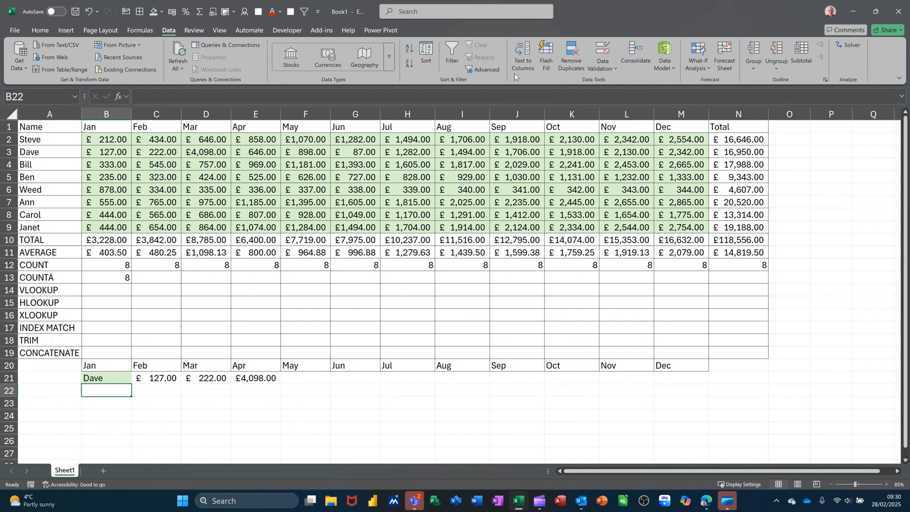
pyautogui.click(603, 53)
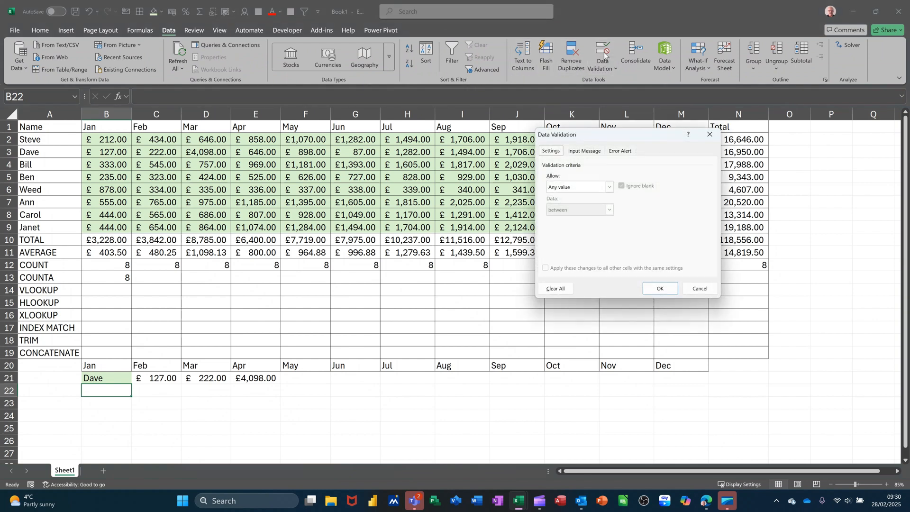
pyautogui.click(610, 186)
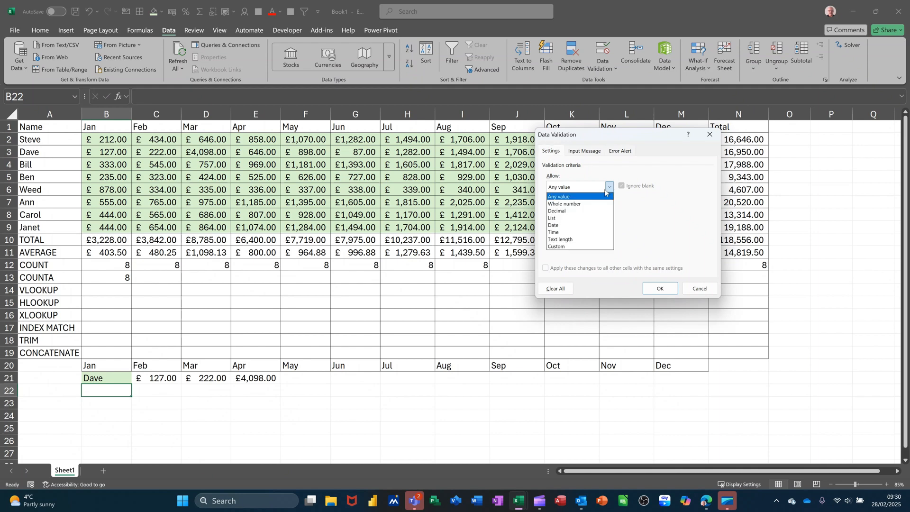
pyautogui.click(560, 218)
pyautogui.click(654, 231)
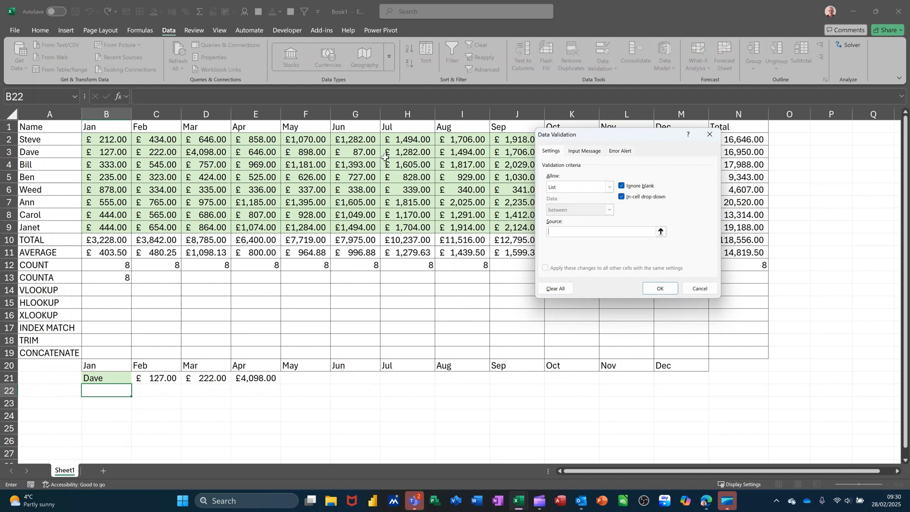
pyautogui.moveTo(95, 127); pyautogui.dragTo(692, 125)
pyautogui.click(657, 295)
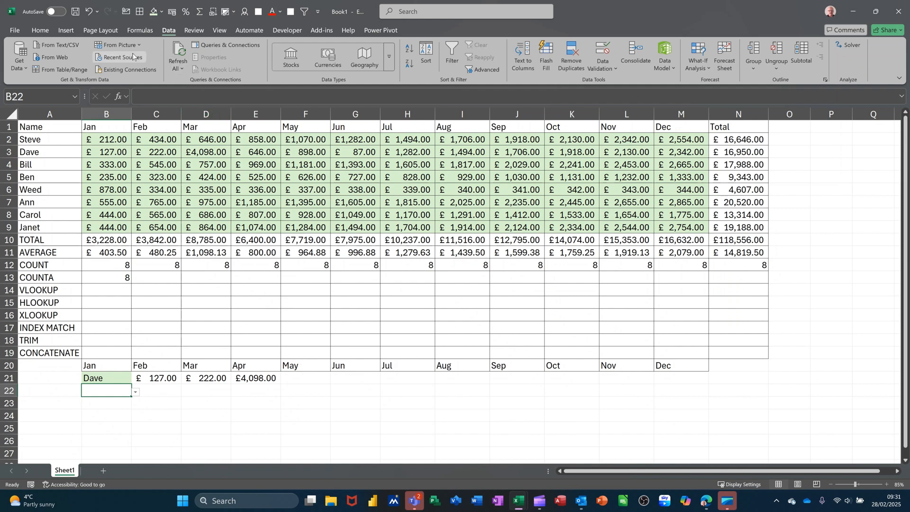
# Fill B22 with the standard orange colour and choose Jan from its list.
pyautogui.click(40, 31)
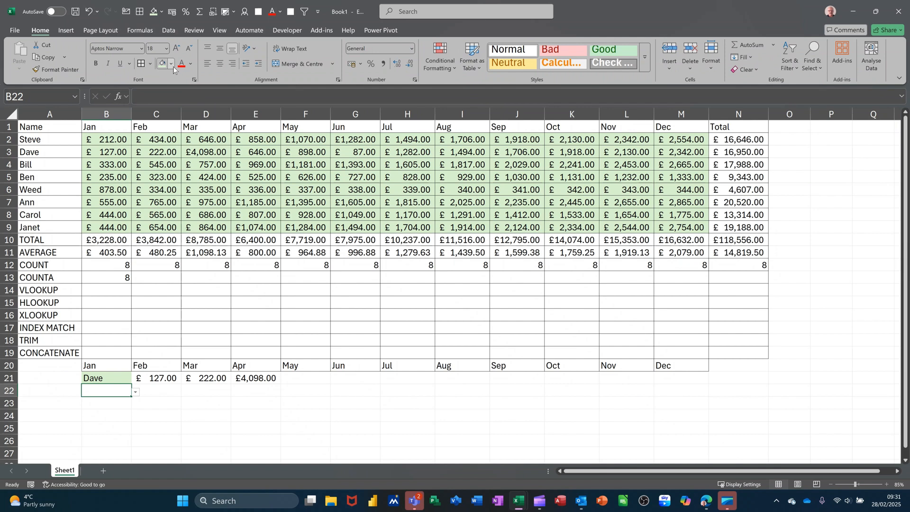
pyautogui.click(173, 67)
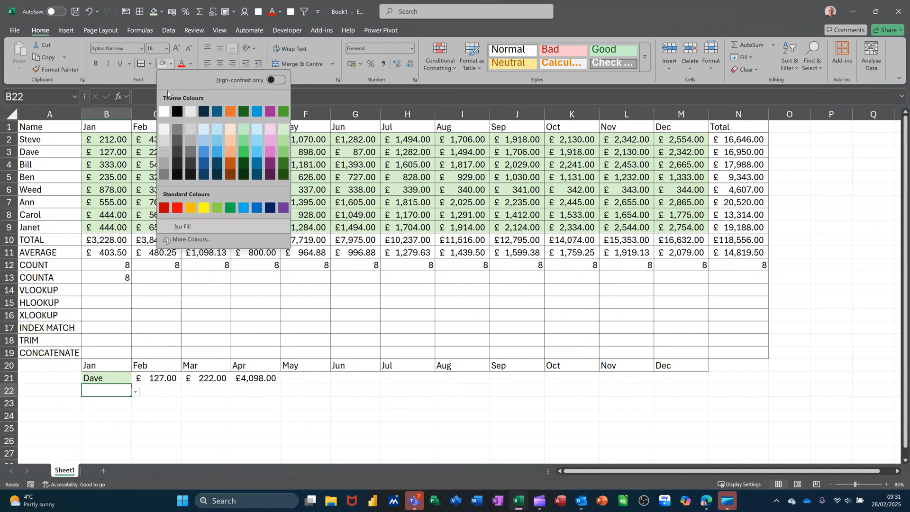
pyautogui.click(191, 208)
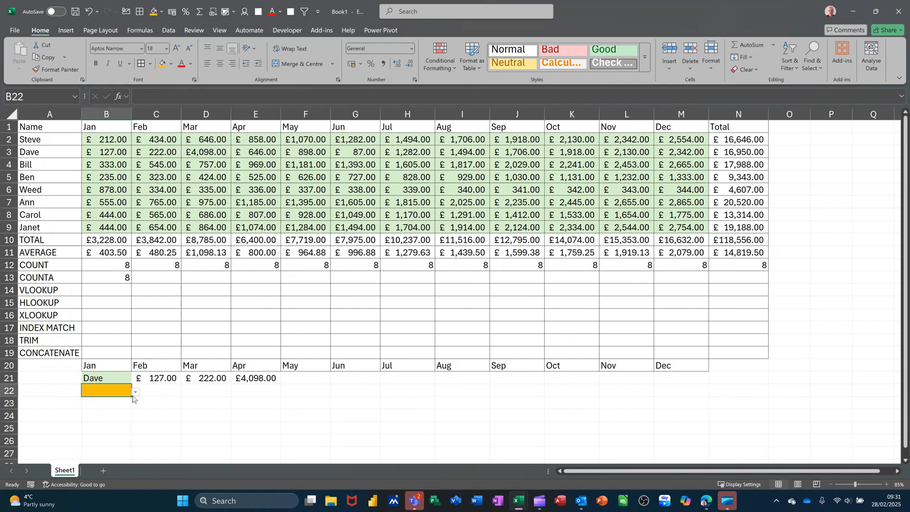
pyautogui.click(135, 393)
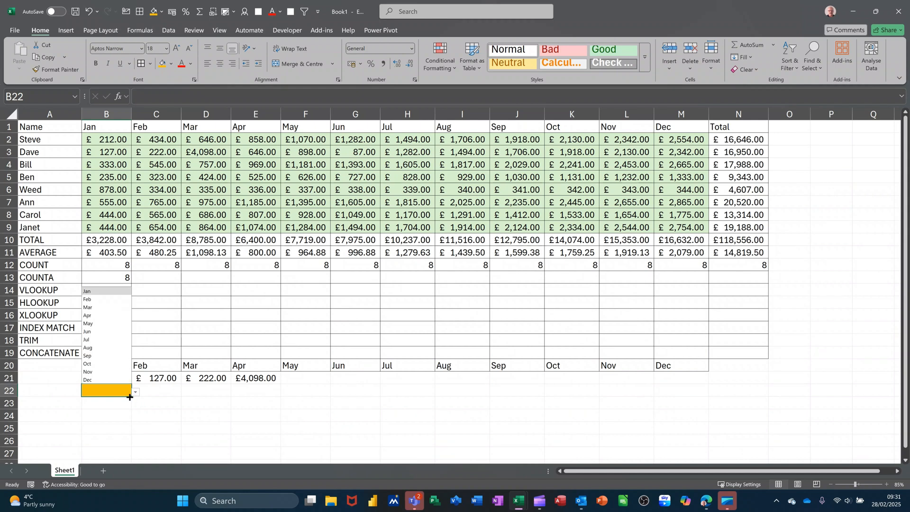
pyautogui.click(98, 292)
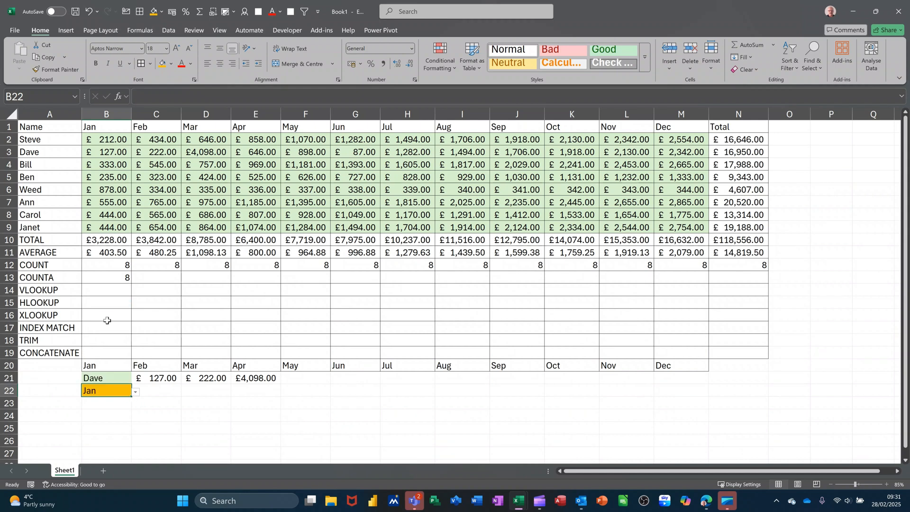
pyautogui.click(164, 392)
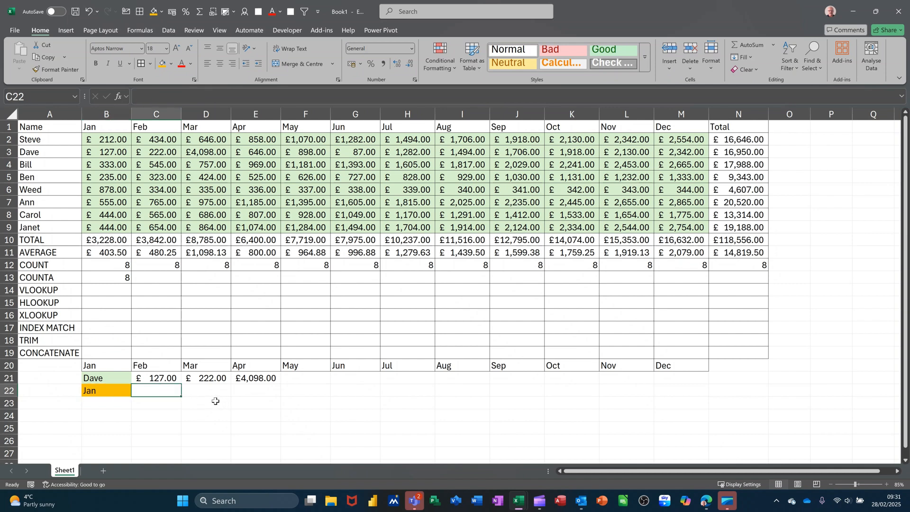
pyautogui.moveTo(101, 141); pyautogui.dragTo(203, 139)
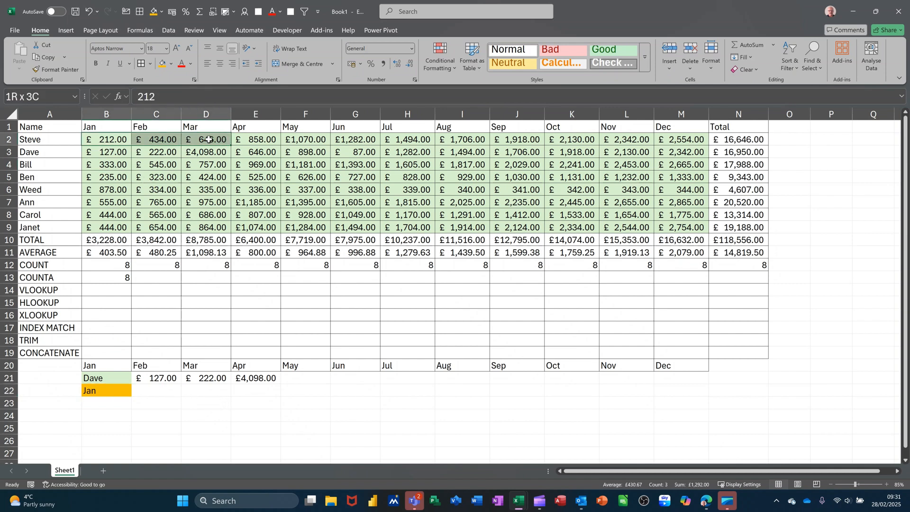
pyautogui.moveTo(118, 150); pyautogui.dragTo(191, 160)
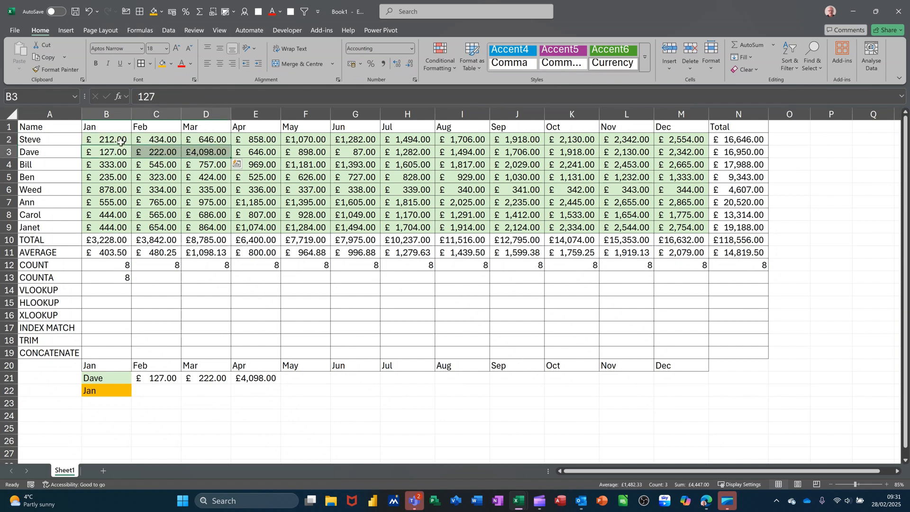
pyautogui.moveTo(107, 141); pyautogui.dragTo(107, 206)
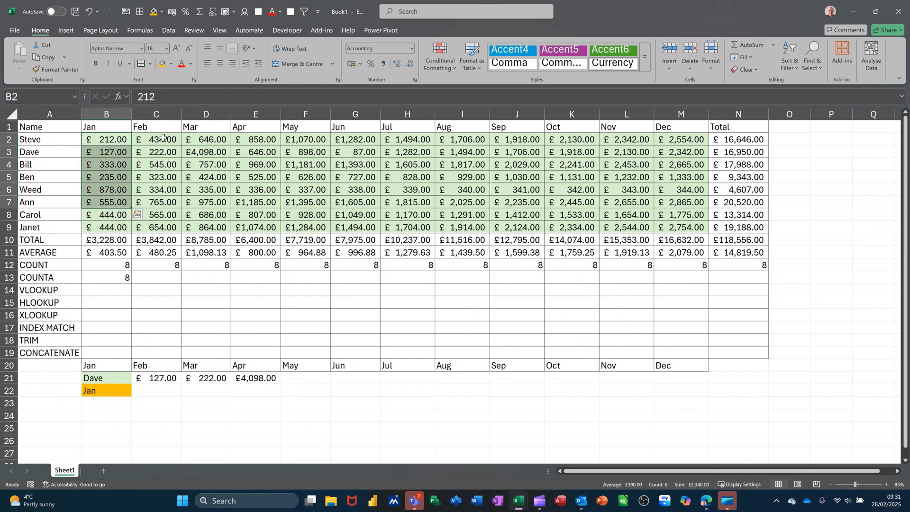
pyautogui.moveTo(148, 140); pyautogui.dragTo(142, 214)
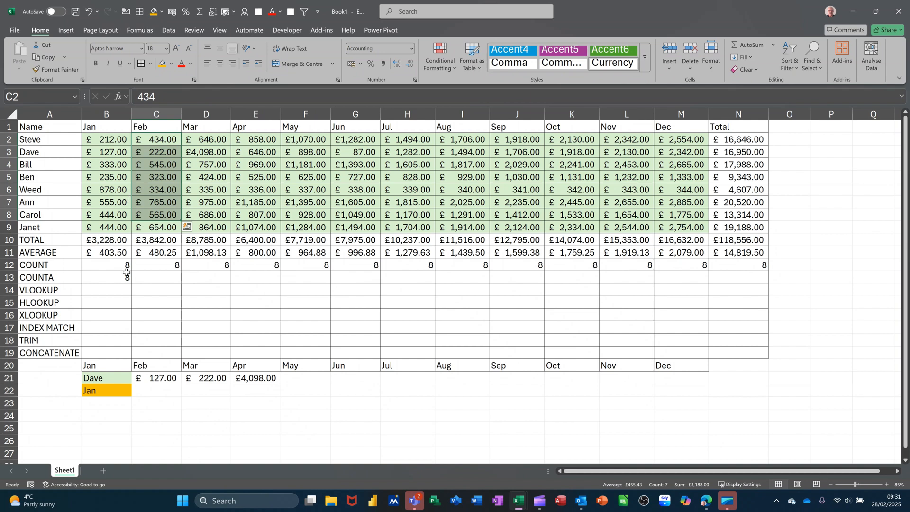
pyautogui.click(152, 391)
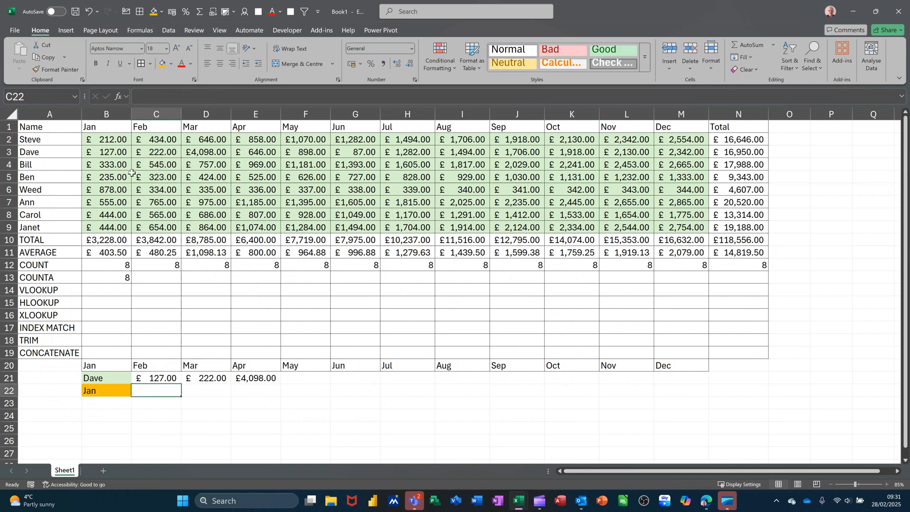
pyautogui.click(108, 141)
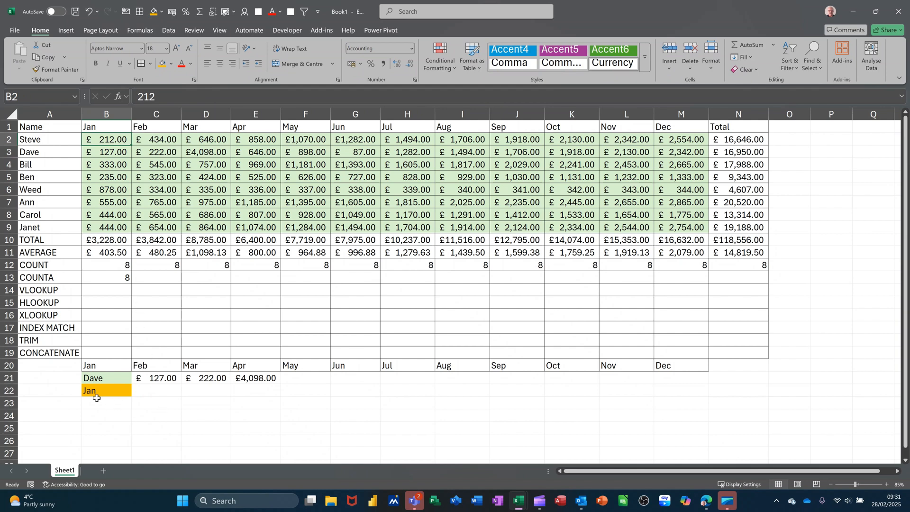
# Enter =HLOOKUP(B22,B1:M9,2,0) in C22 to look up the selected month's figure from the second row of the table.
pyautogui.click(150, 395)
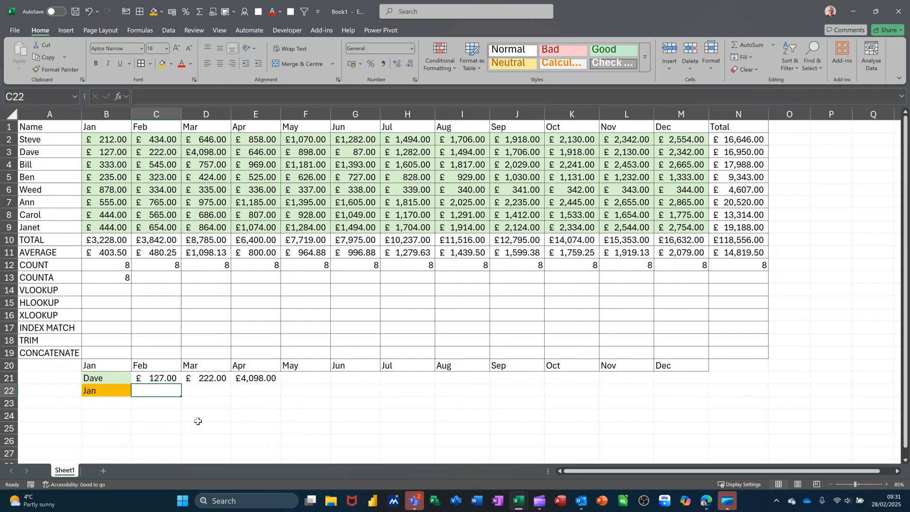
pyautogui.write('=H')
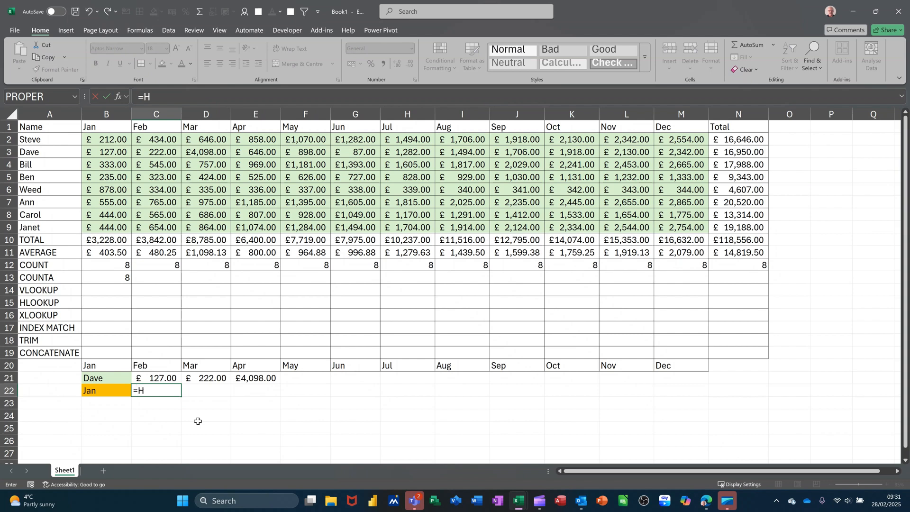
pyautogui.write('LOOKUP')
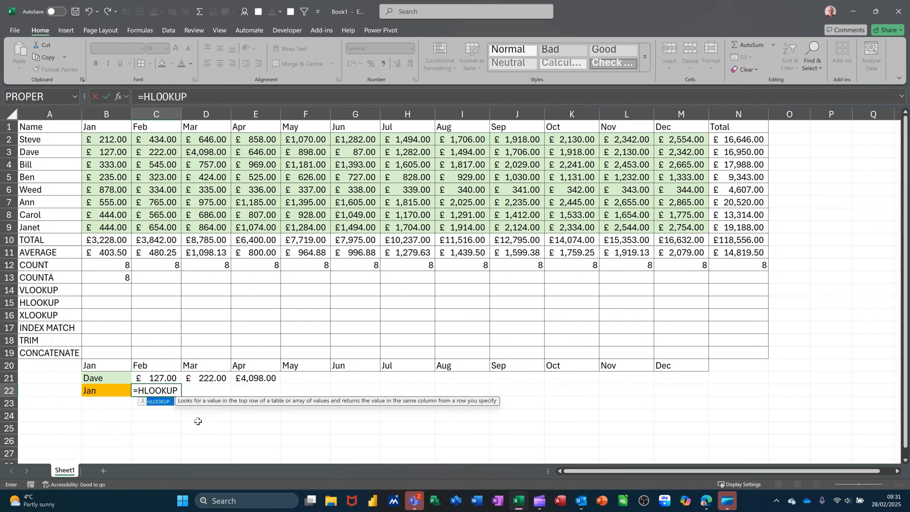
pyautogui.write('(')
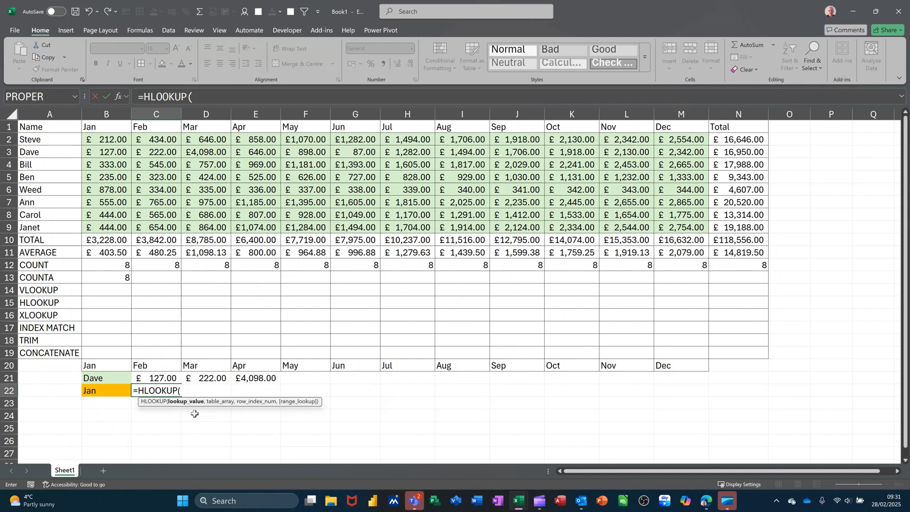
pyautogui.click(107, 392)
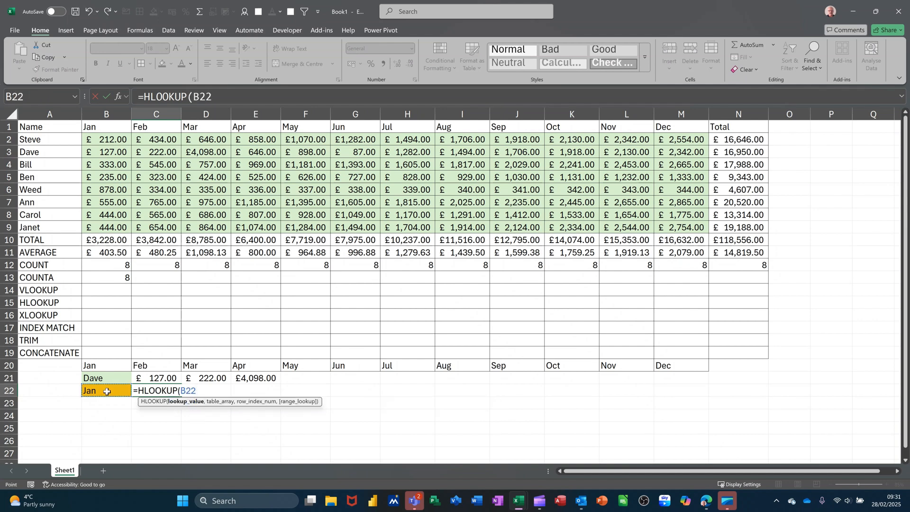
pyautogui.write(',')
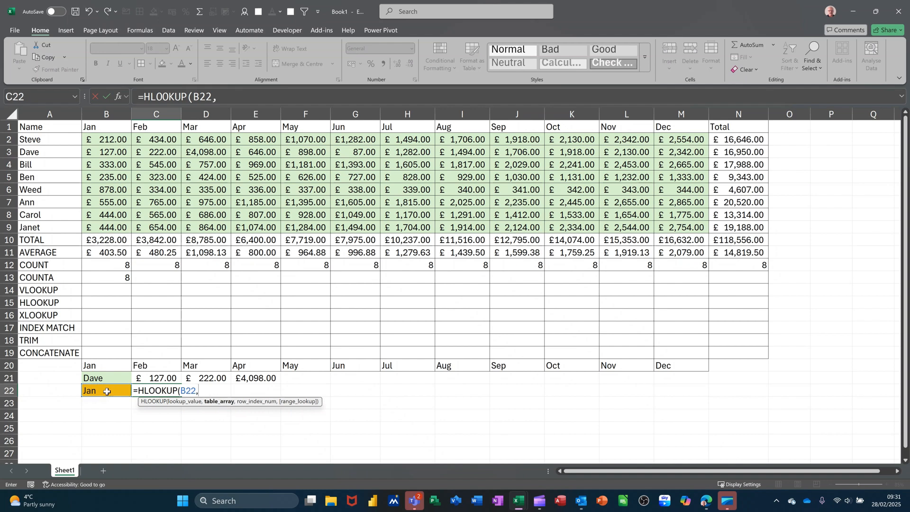
pyautogui.moveTo(96, 128); pyautogui.dragTo(687, 226)
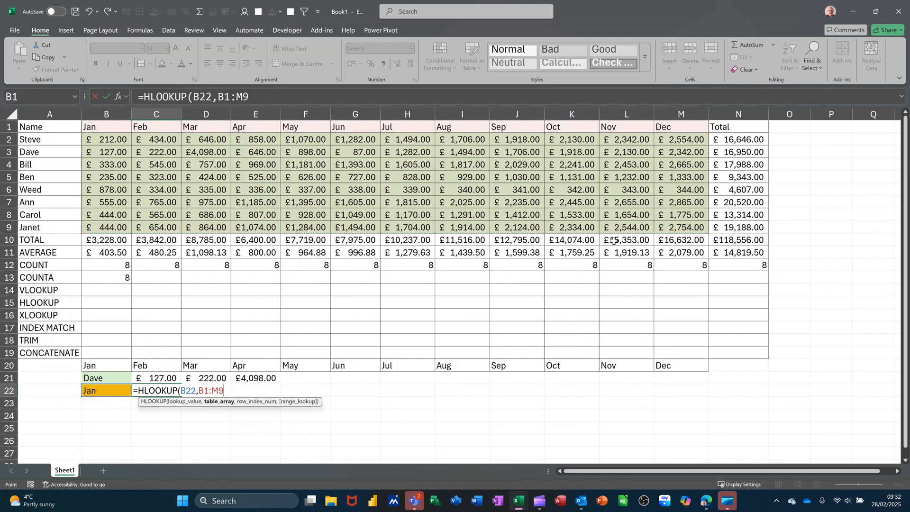
pyautogui.write(',2,0')
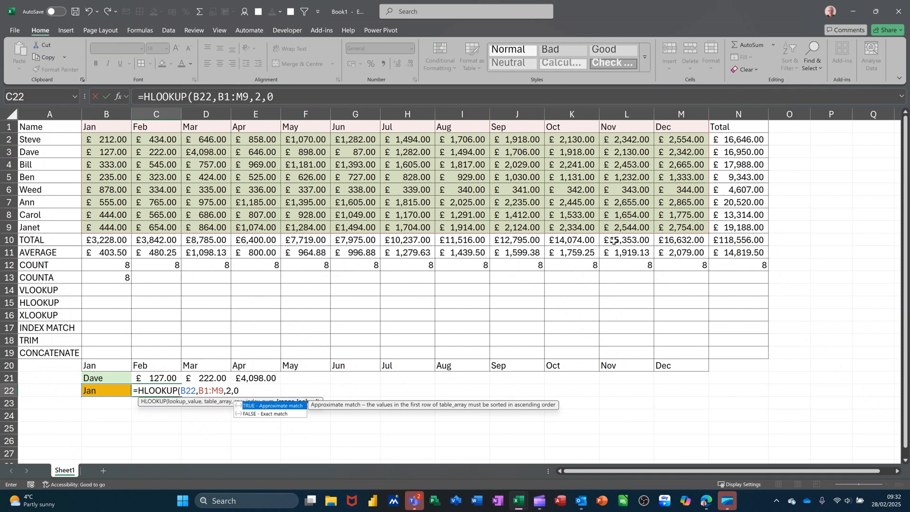
pyautogui.write(')')
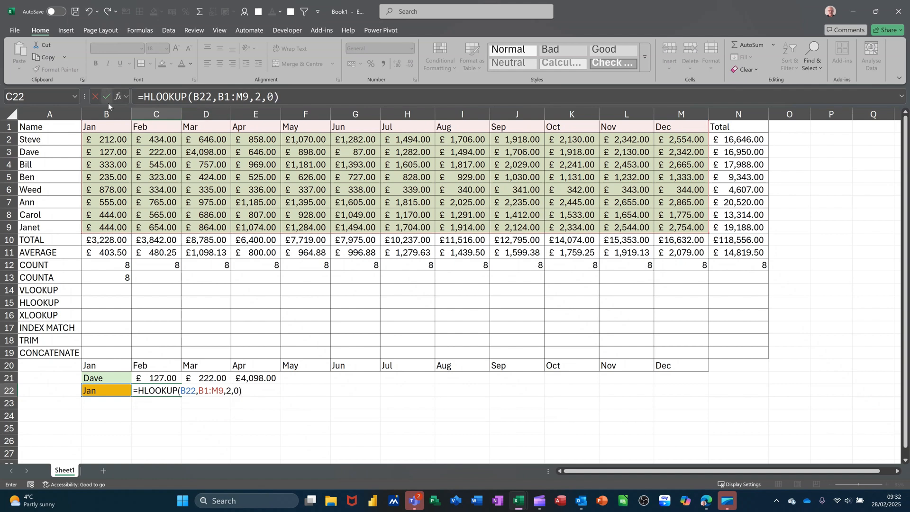
pyautogui.click(107, 98)
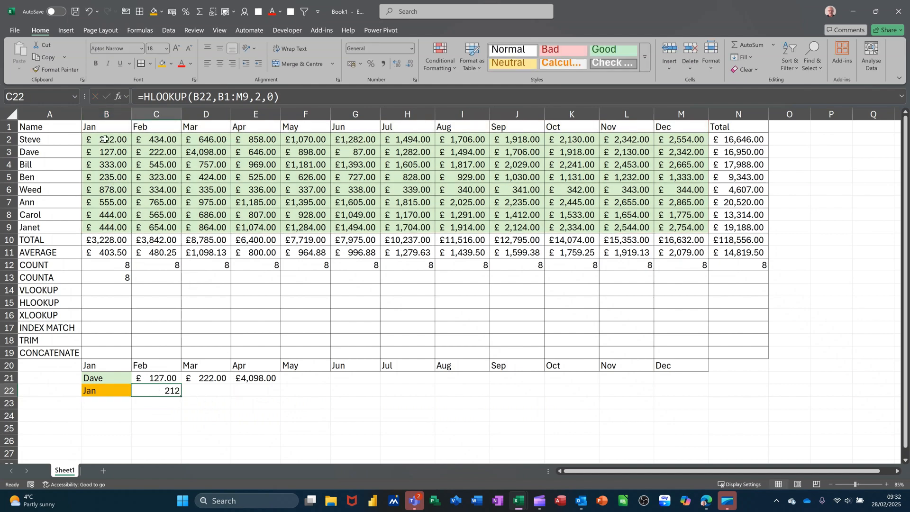
# Choose Feb from the month list in B22.
pyautogui.click(116, 391)
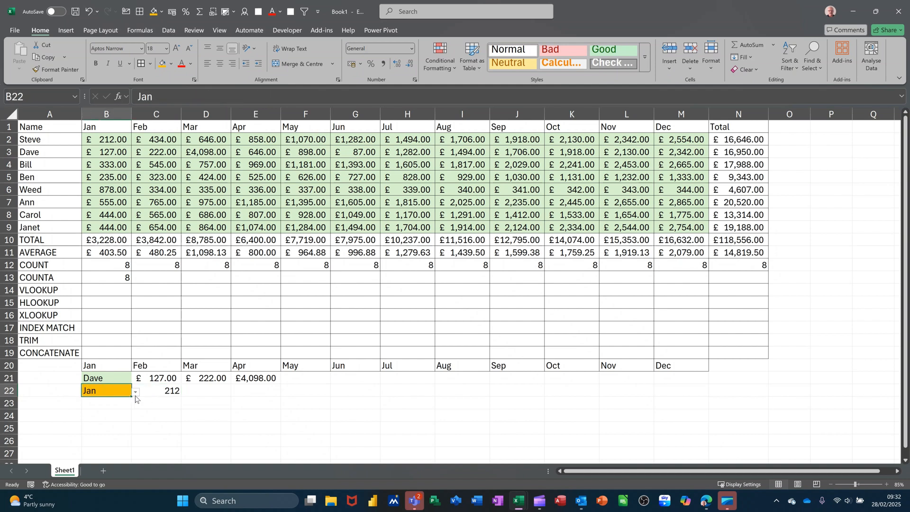
pyautogui.click(136, 396)
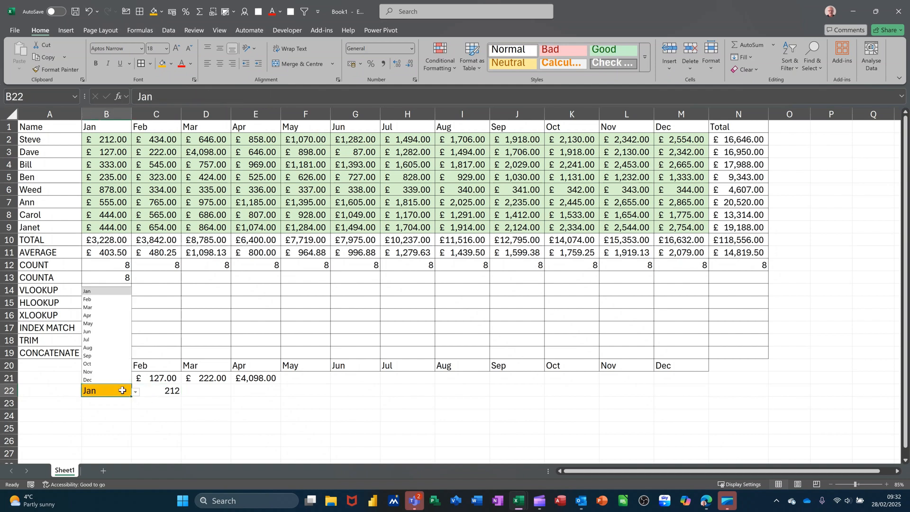
pyautogui.click(93, 300)
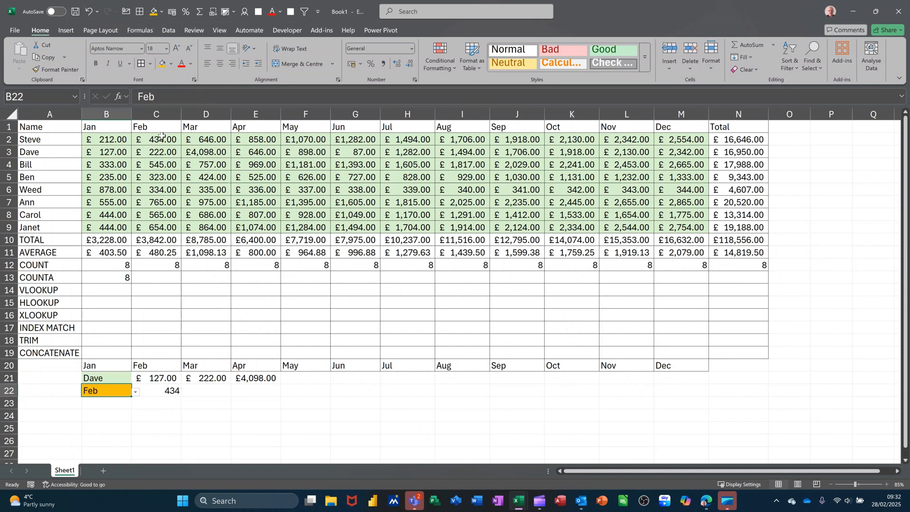
# Set the row index in C22's HLOOKUP formula to 3.
pyautogui.click(157, 393)
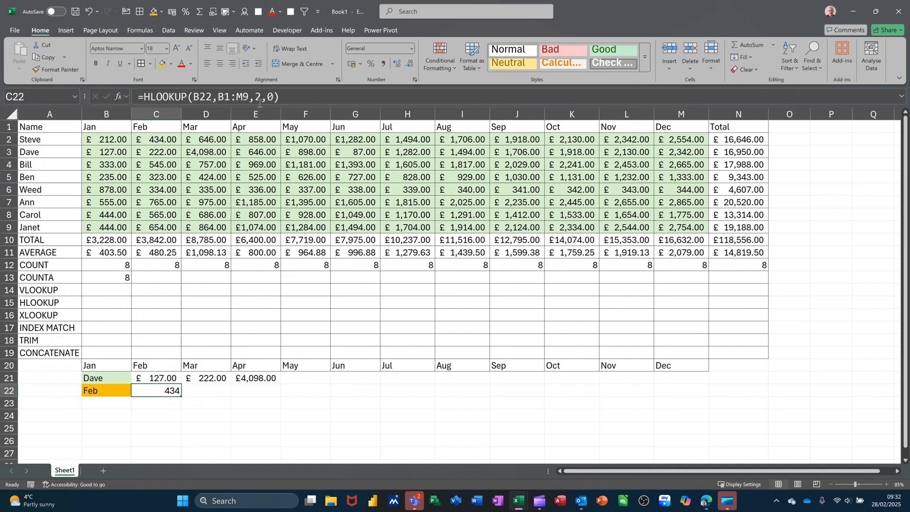
pyautogui.click(256, 98)
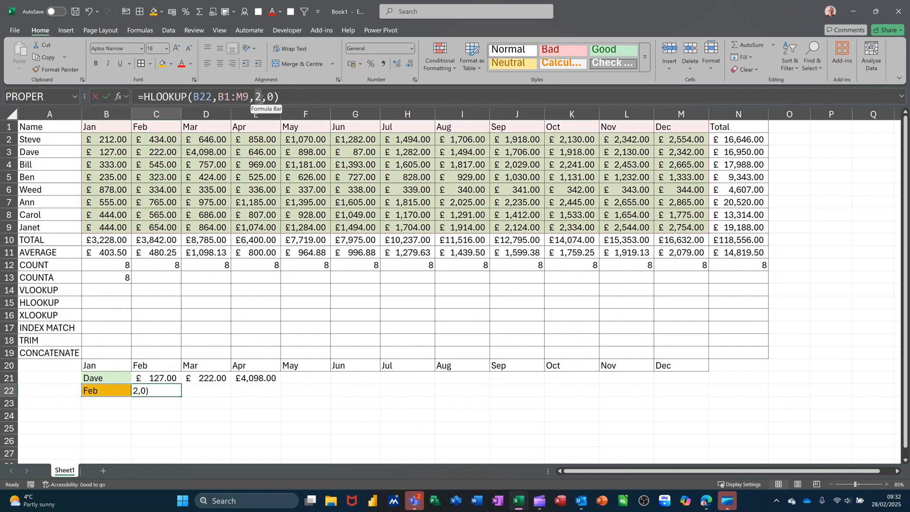
pyautogui.write('3')
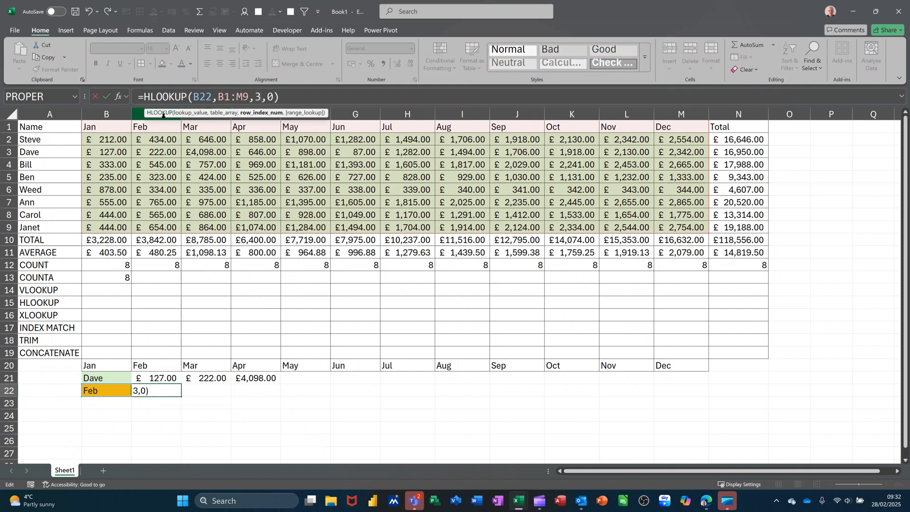
pyautogui.click(105, 98)
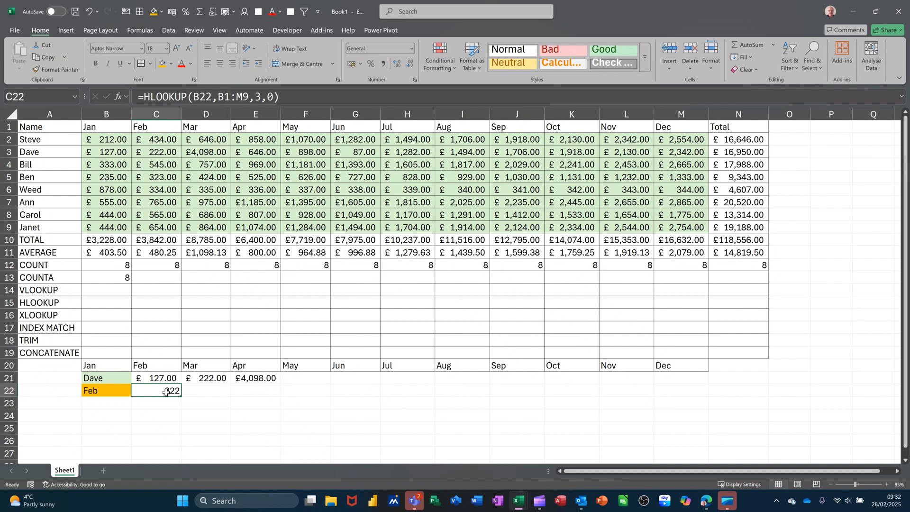
# Enter =XLOOKUP(PERSON,A2:A9,B2:M9) in C23 to return all monthly figures for the person selected in B21.
pyautogui.click(109, 404)
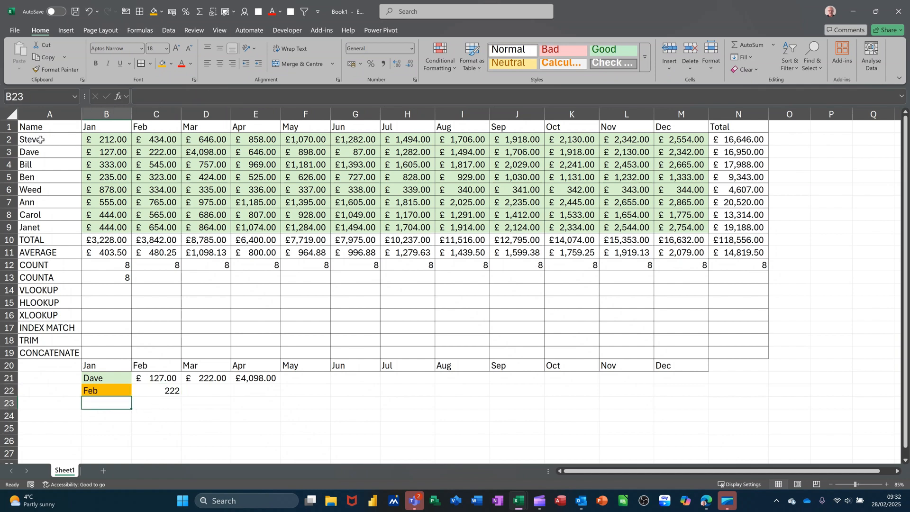
pyautogui.click(110, 377)
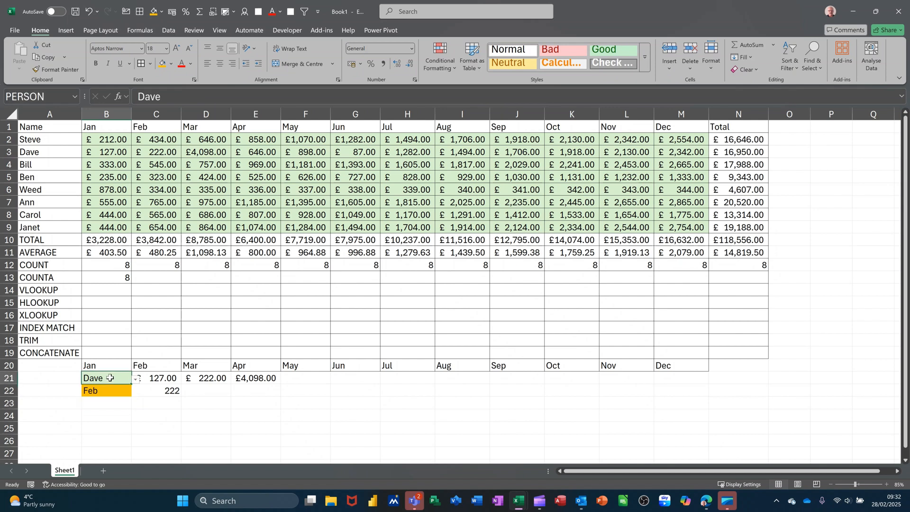
pyautogui.click(150, 403)
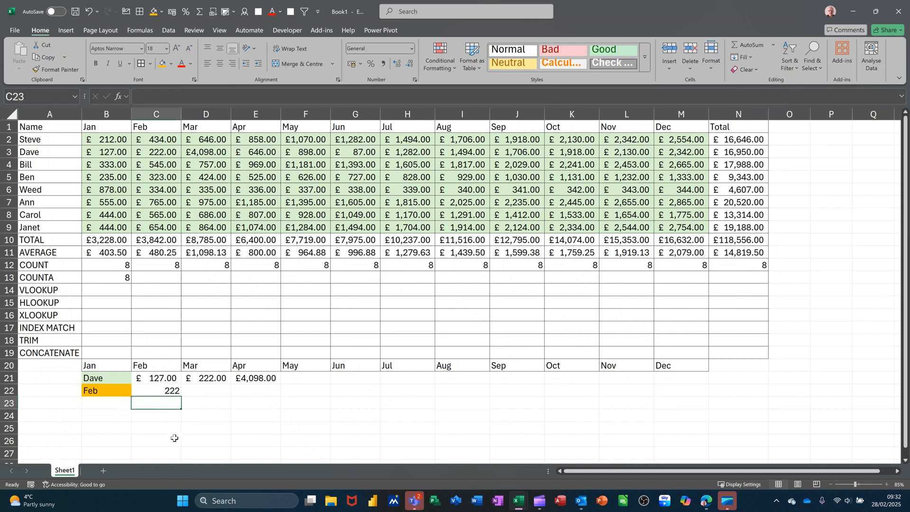
pyautogui.write('=XL')
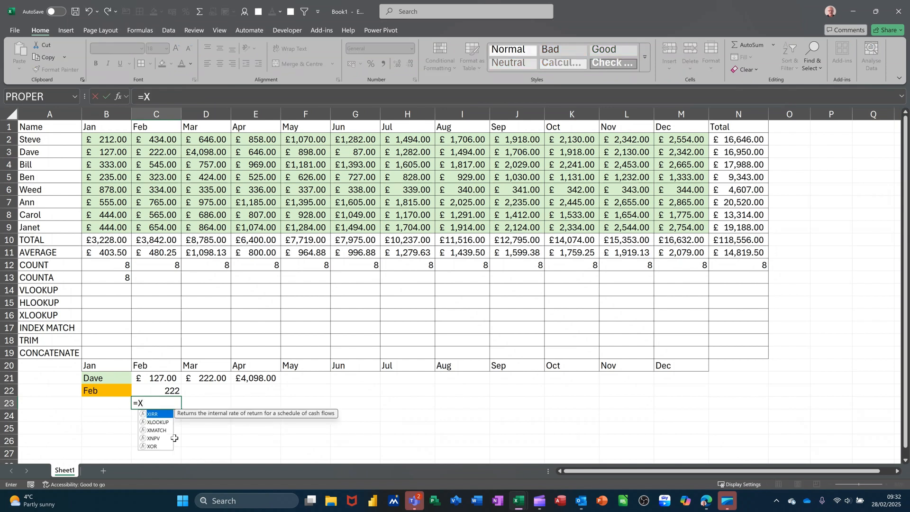
pyautogui.press('Tab')
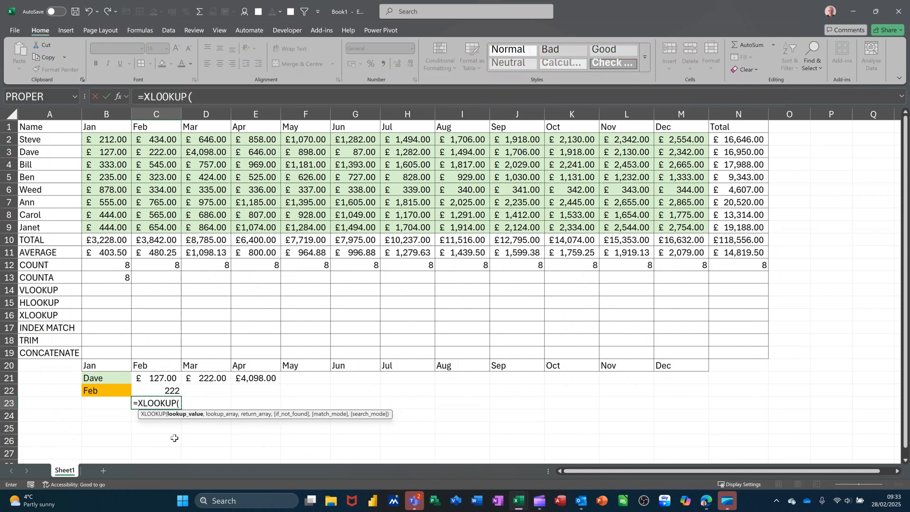
pyautogui.click(101, 378)
pyautogui.write(',')
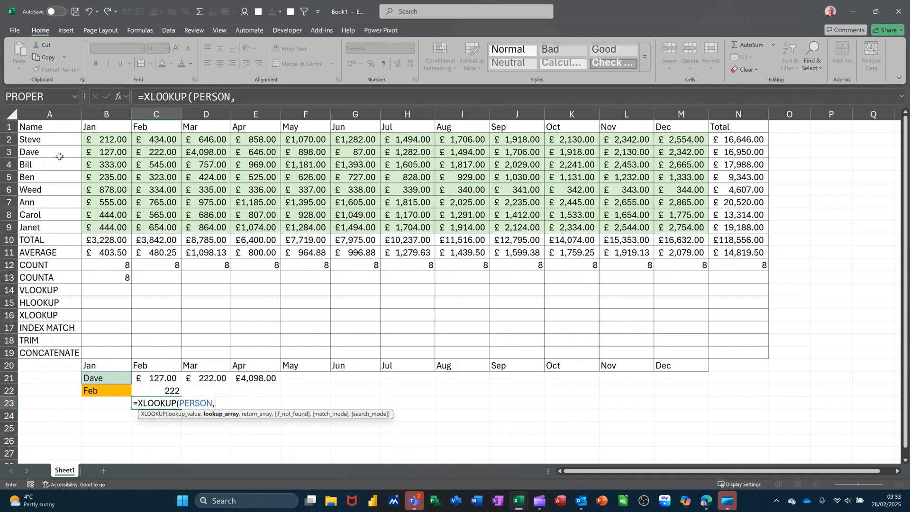
pyautogui.moveTo(45, 139); pyautogui.dragTo(45, 224)
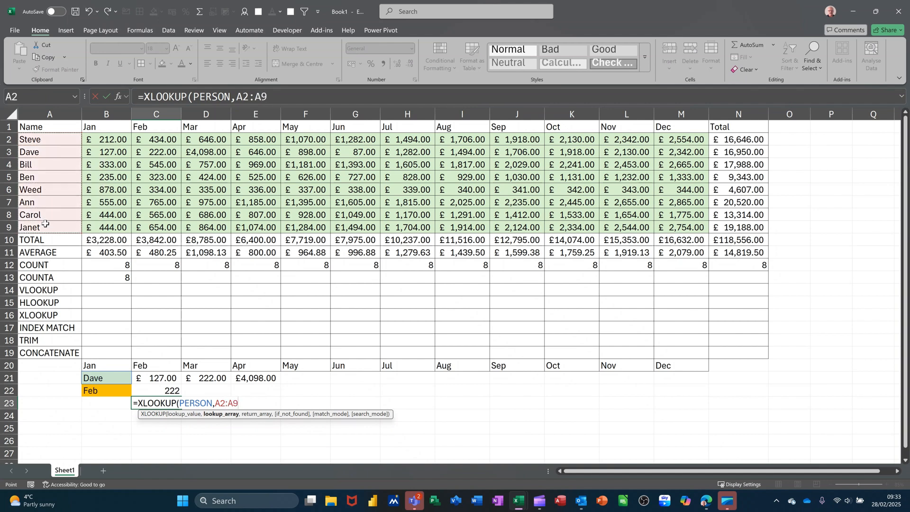
pyautogui.write(',')
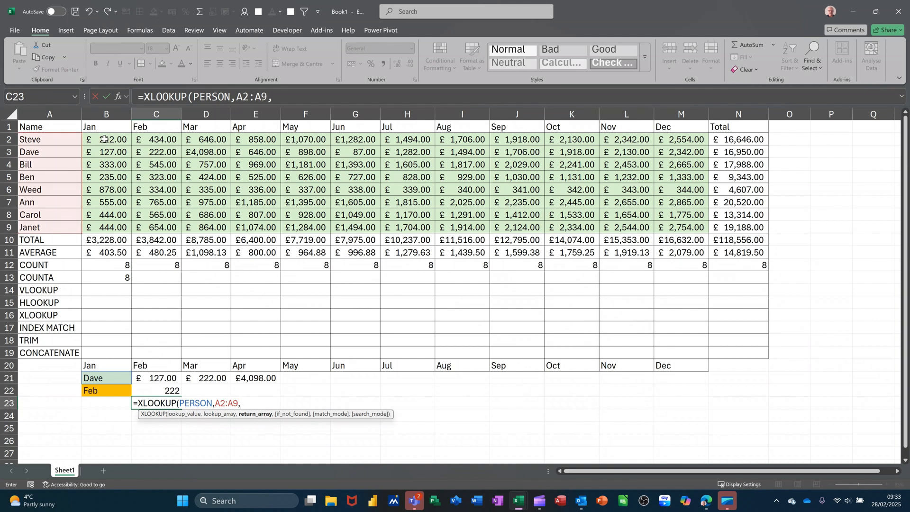
pyautogui.moveTo(104, 137); pyautogui.dragTo(675, 227)
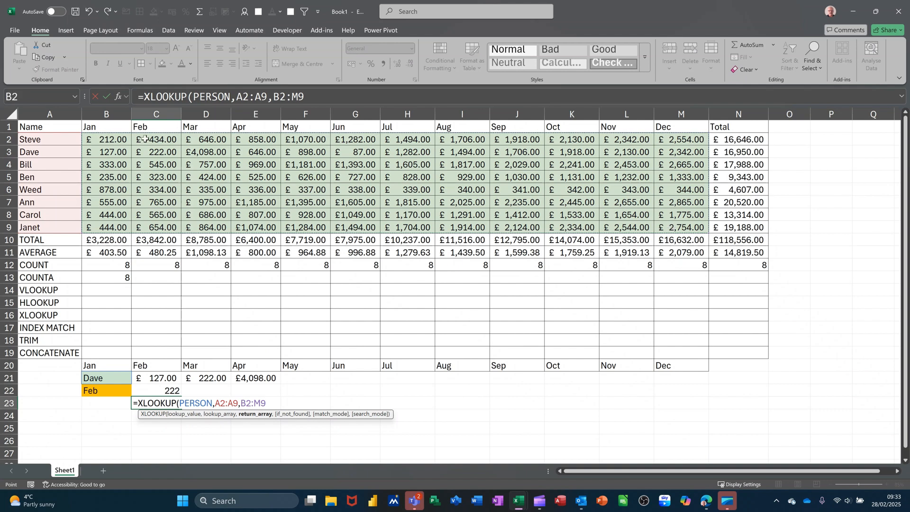
pyautogui.click(106, 96)
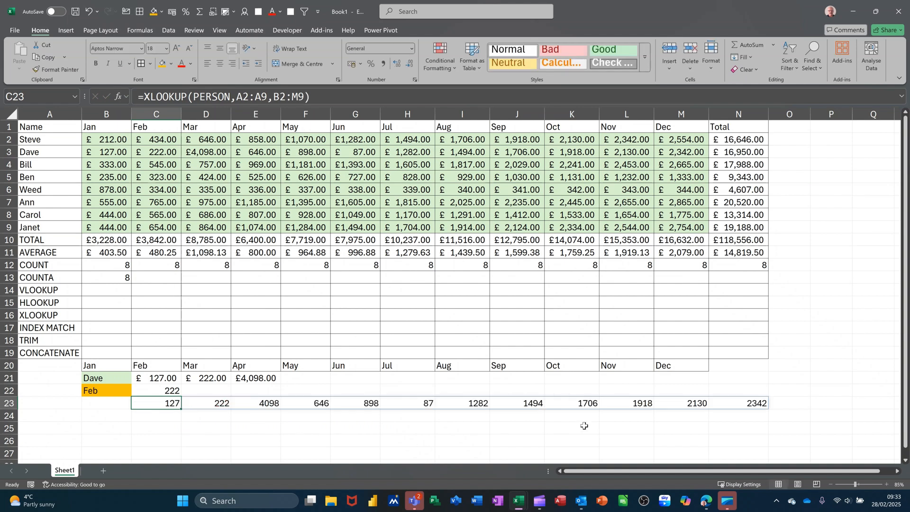
# Apply the pound accounting number format to the XLOOKUP results in C23:N23.
pyautogui.click(353, 64)
pyautogui.moveTo(217, 403); pyautogui.dragTo(744, 416)
pyautogui.moveTo(754, 409); pyautogui.dragTo(754, 404)
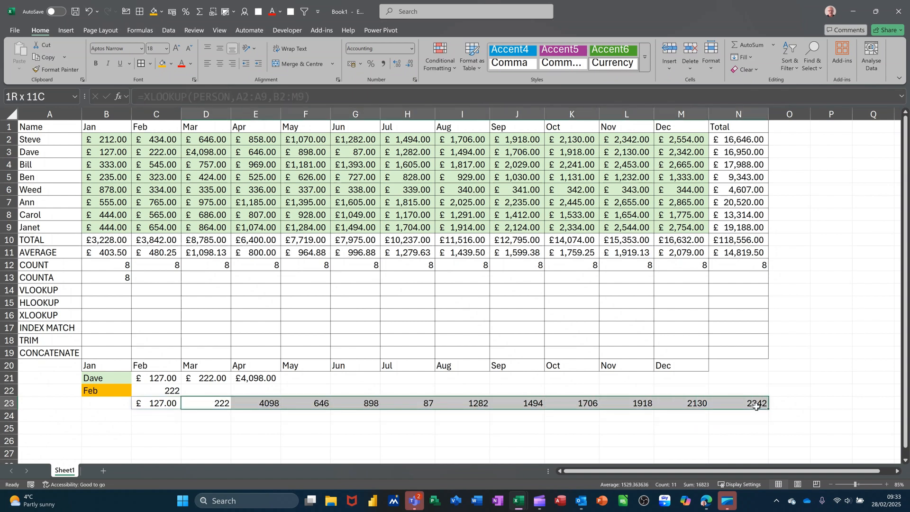
pyautogui.click(352, 64)
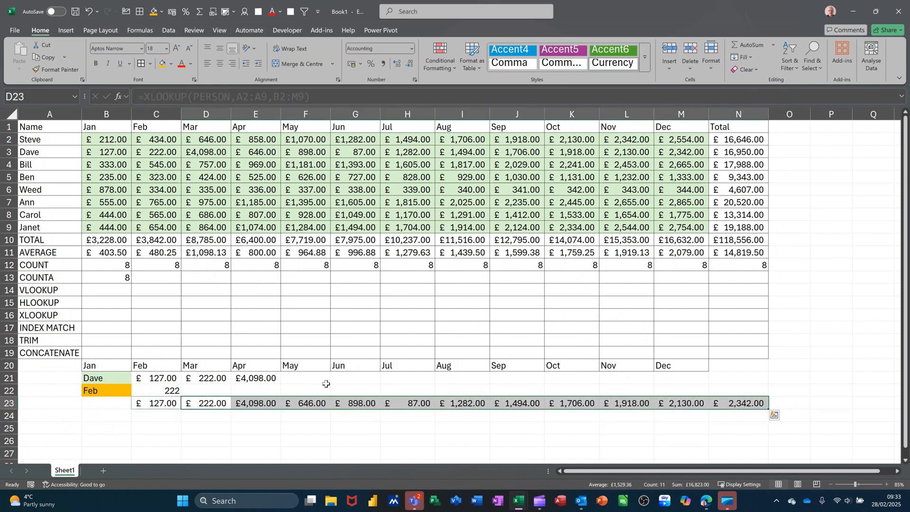
# Compare the VLOOKUP formulas in C21, D21 and E21 with the XLOOKUP formula in C23.
pyautogui.click(159, 382)
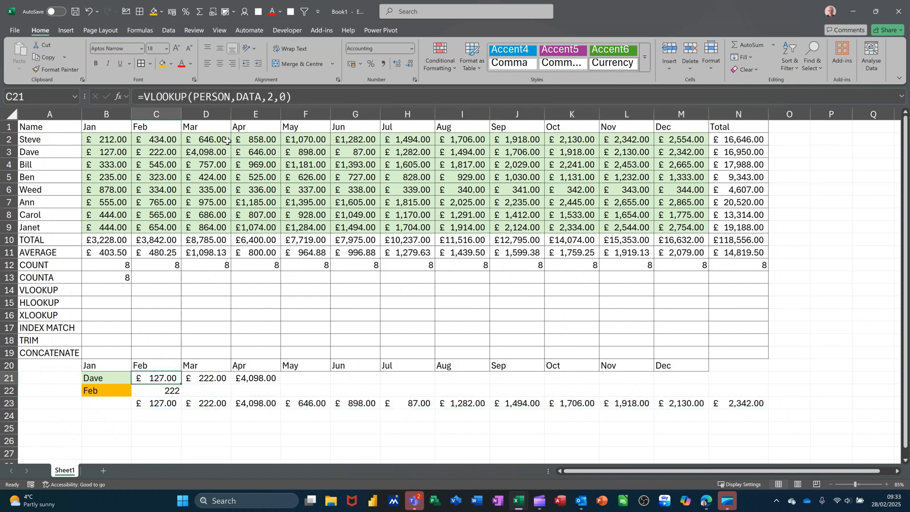
pyautogui.click(211, 379)
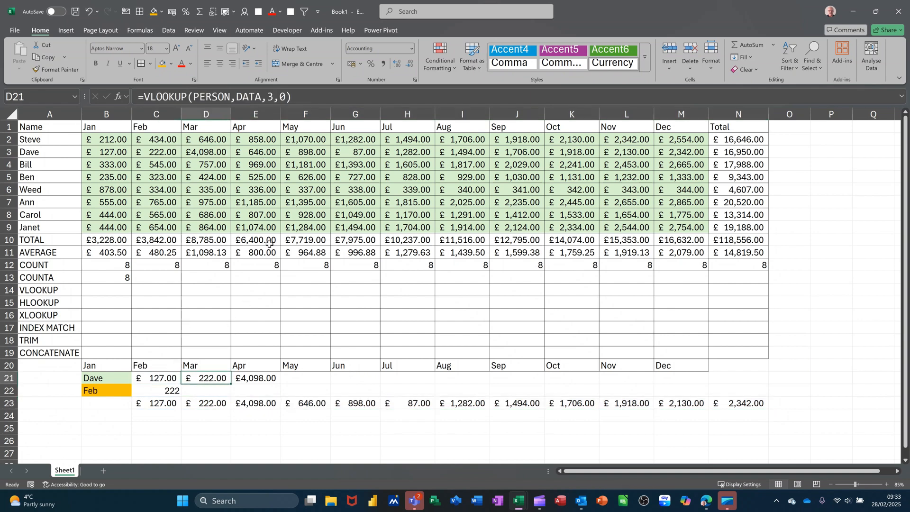
pyautogui.click(253, 377)
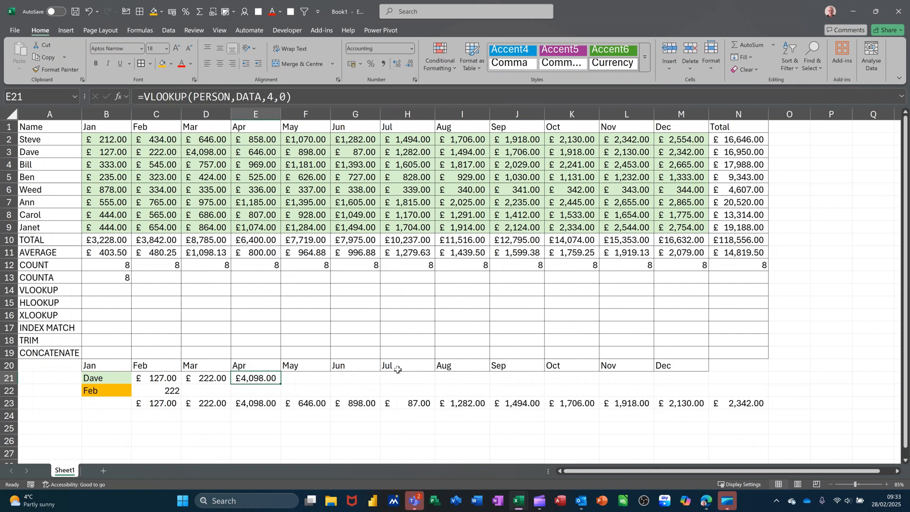
pyautogui.click(164, 400)
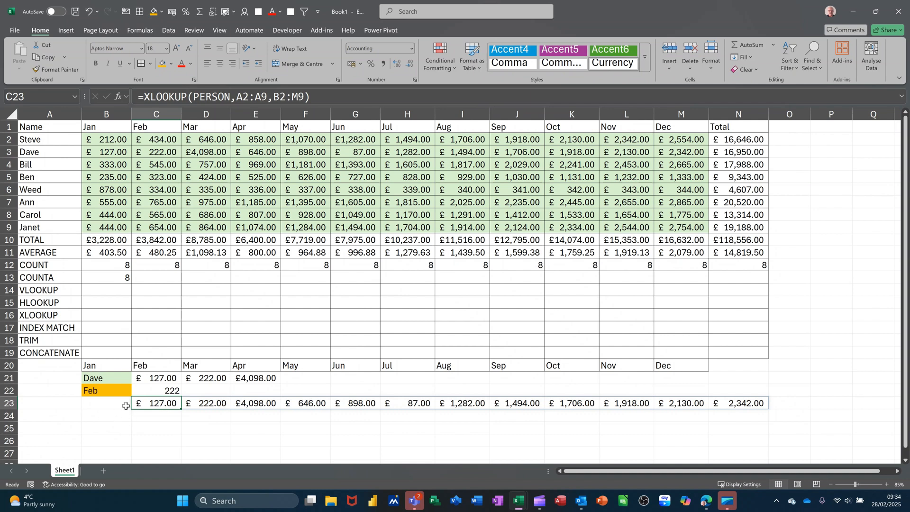
# Name the monthly figures range B2:M9 AREA.
pyautogui.moveTo(91, 140); pyautogui.dragTo(682, 226)
pyautogui.click(32, 96)
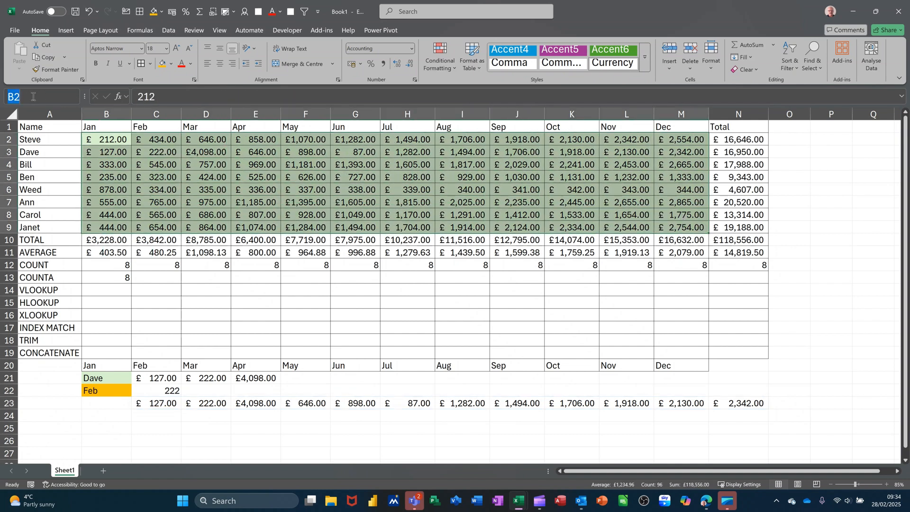
pyautogui.write('AREA')
pyautogui.press('Return')
# Clear the XLOOKUP formula in C23 and the lookup formulas in C21:E22.
pyautogui.click(96, 407)
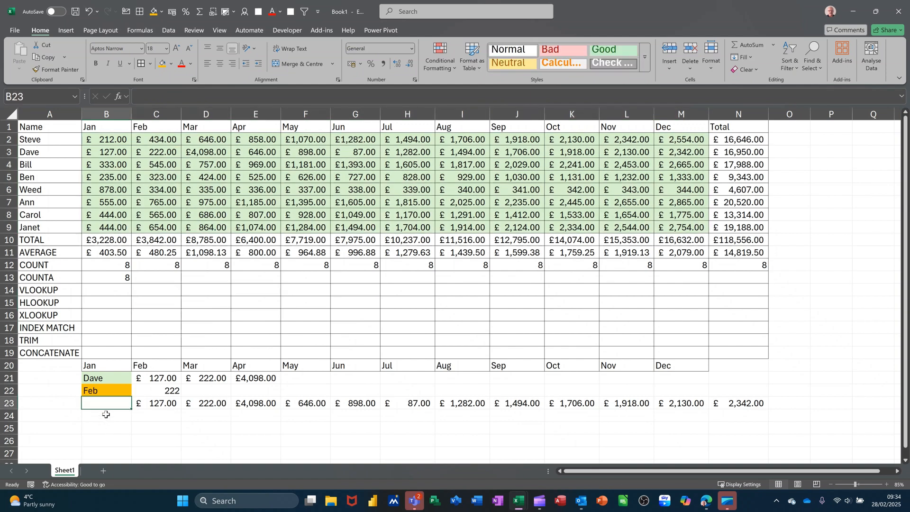
pyautogui.click(142, 404)
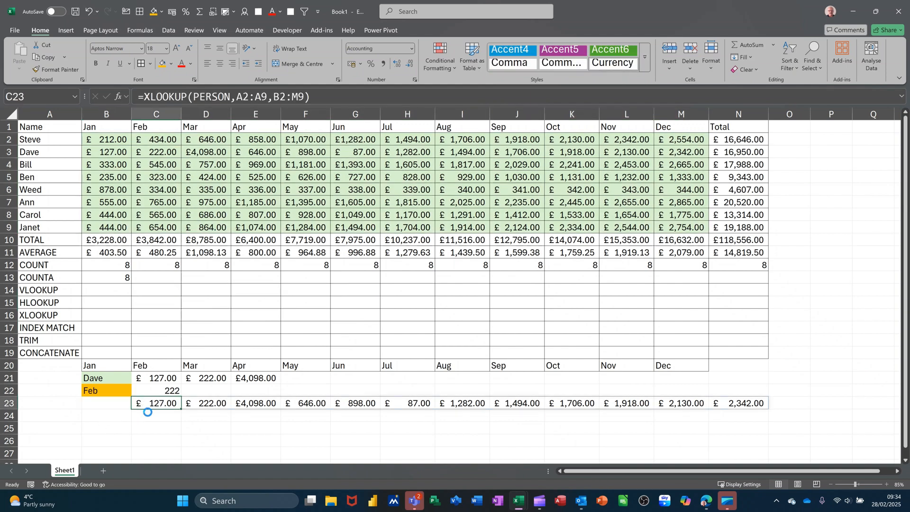
pyautogui.press('Delete')
pyautogui.moveTo(157, 379); pyautogui.dragTo(243, 399)
pyautogui.press('Delete')
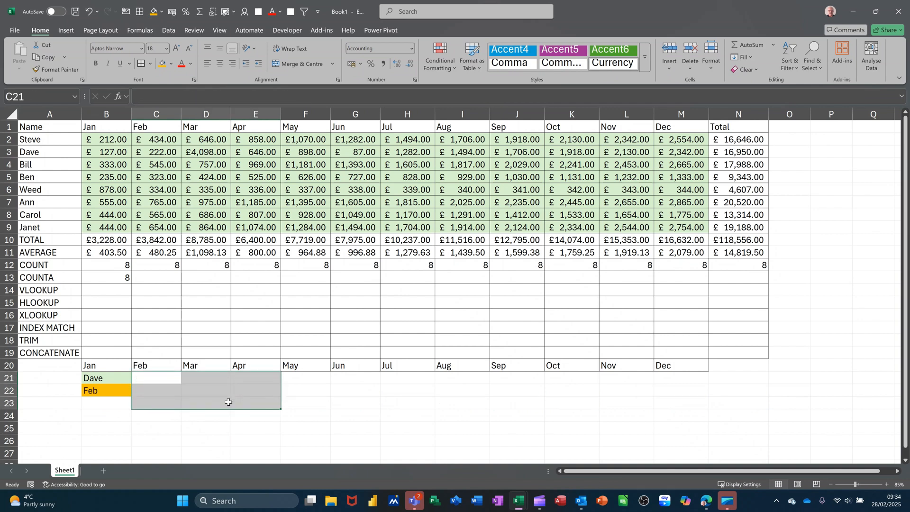
# Enter =MATCH(PERSON,A2:A9,0) in B23 to find the selected person's row position.
pyautogui.click(109, 404)
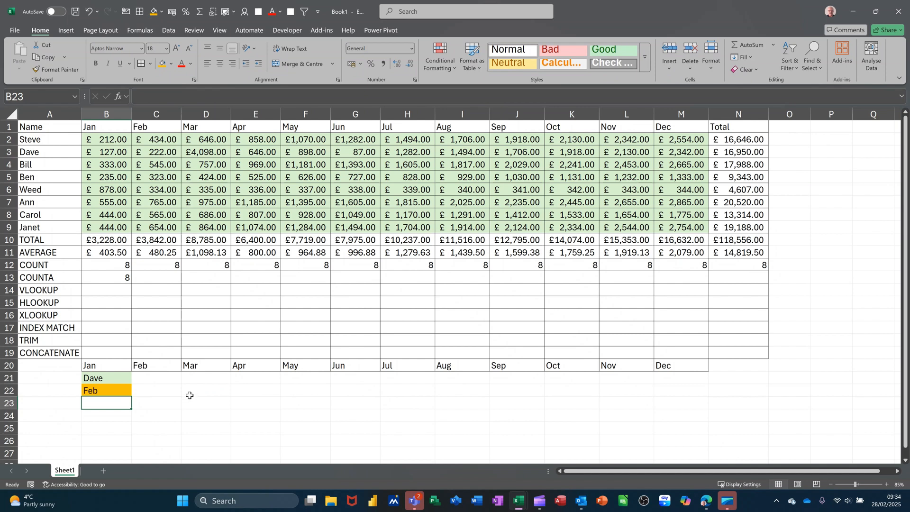
pyautogui.write('=')
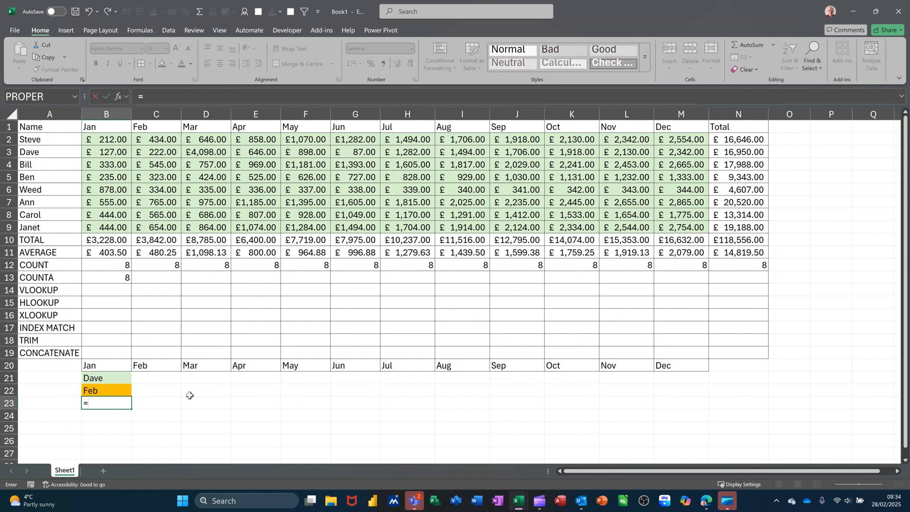
pyautogui.write('MATC')
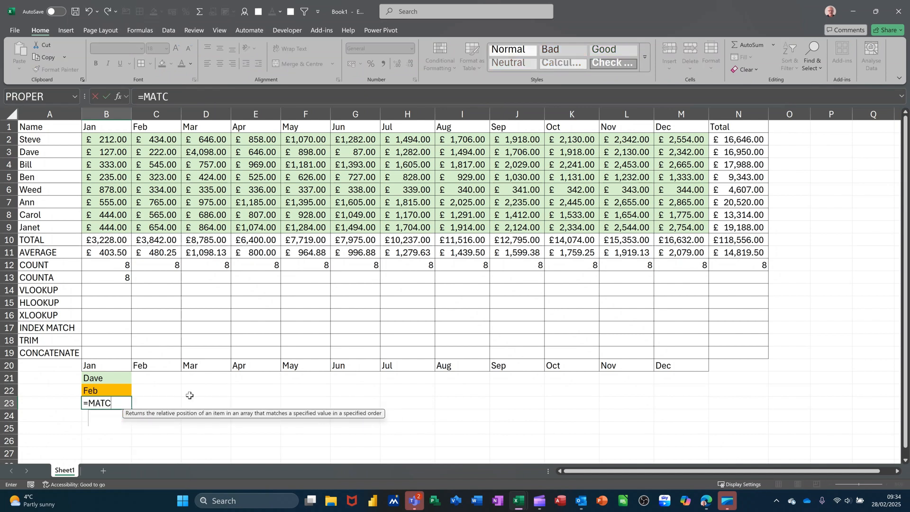
pyautogui.write('H(')
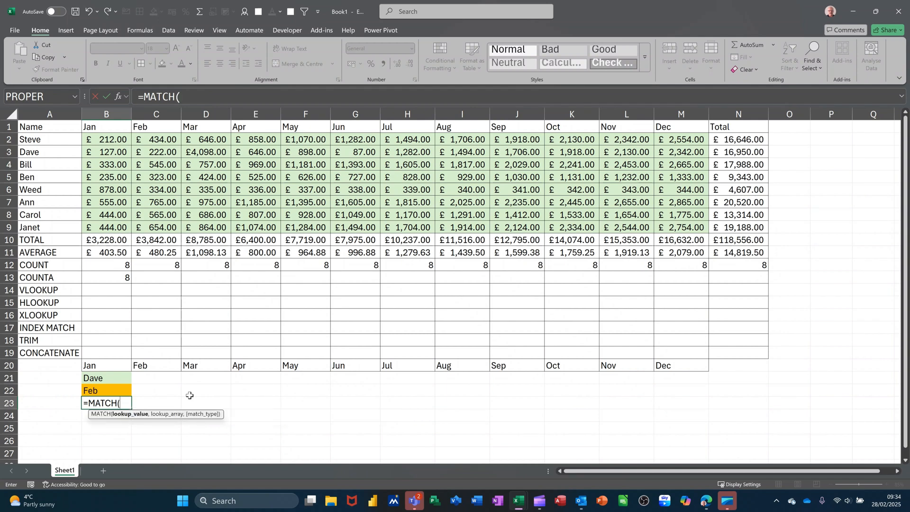
pyautogui.click(102, 377)
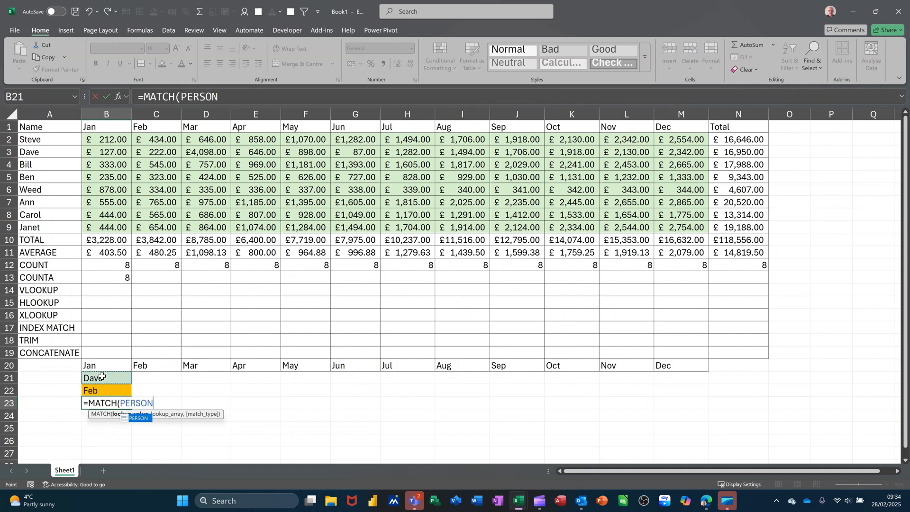
pyautogui.write(',')
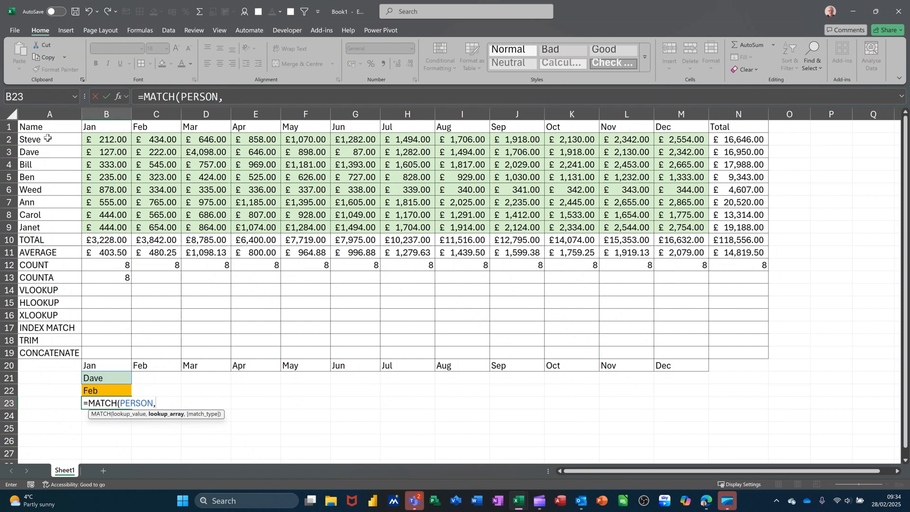
pyautogui.moveTo(48, 138); pyautogui.dragTo(44, 225)
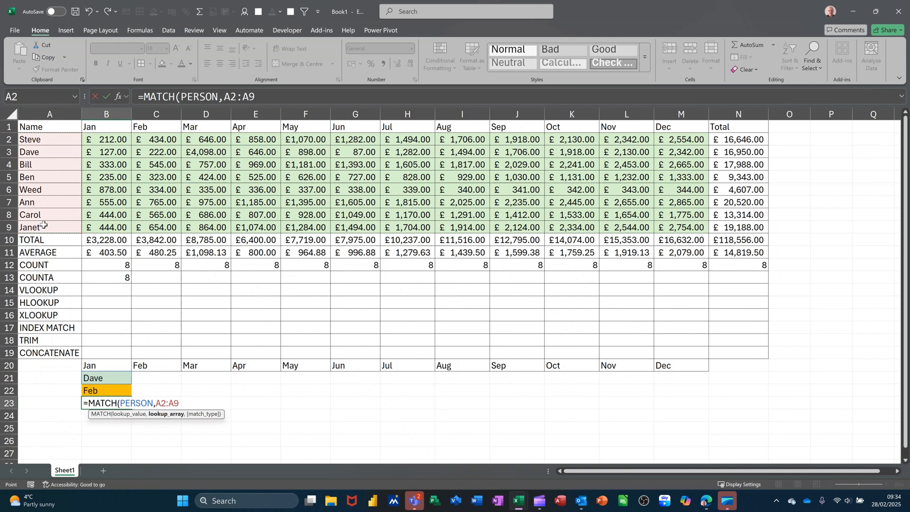
pyautogui.write(',')
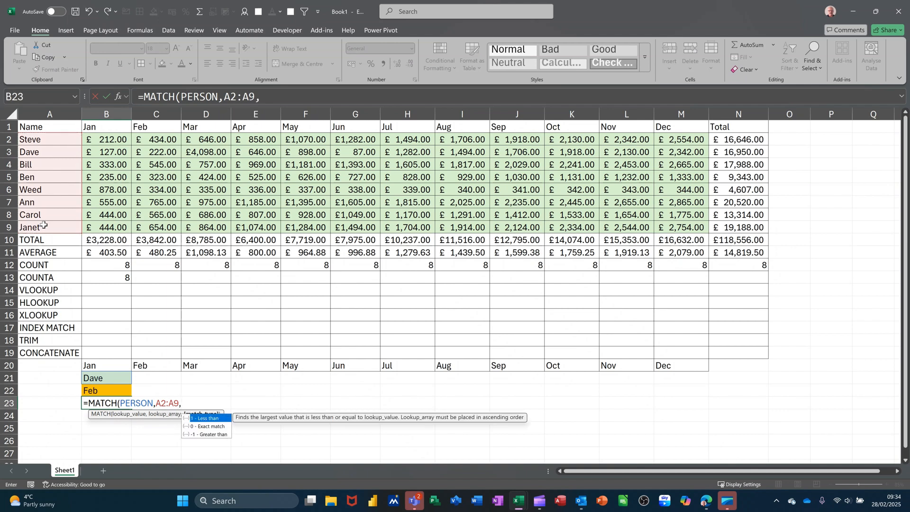
pyautogui.write('0)')
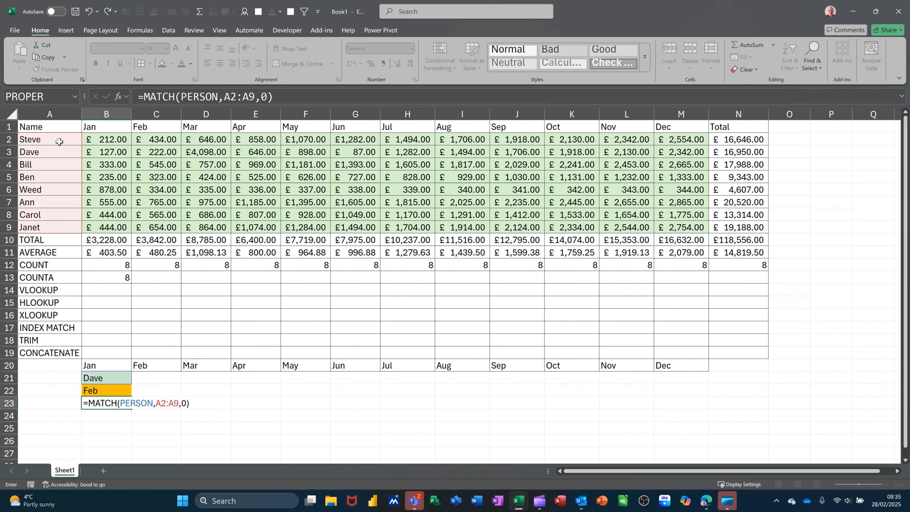
pyautogui.click(106, 98)
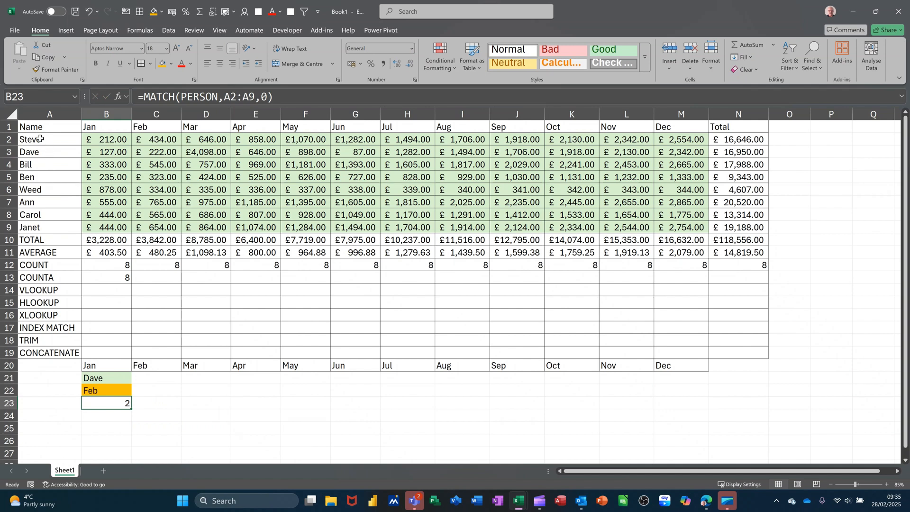
# Enter =MATCH(B22,B1:M1,0) in B24 to find the selected month's column position.
pyautogui.click(106, 418)
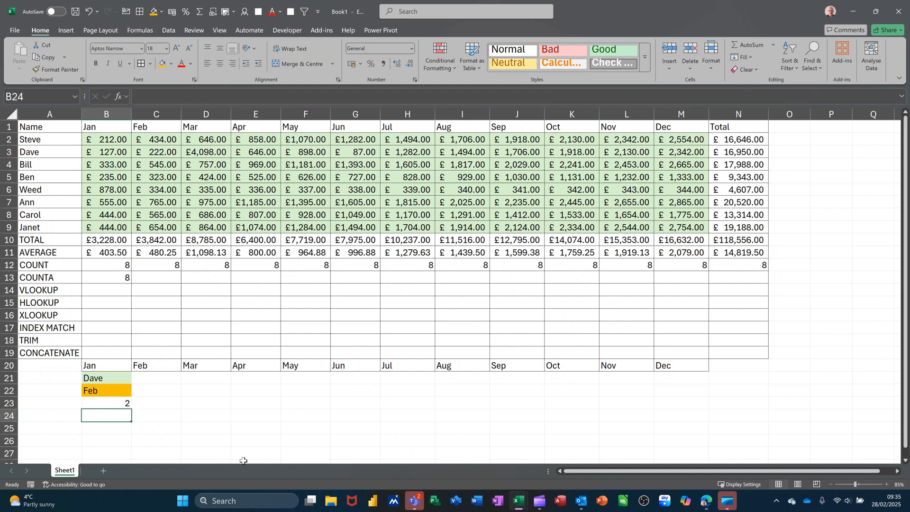
pyautogui.write('=')
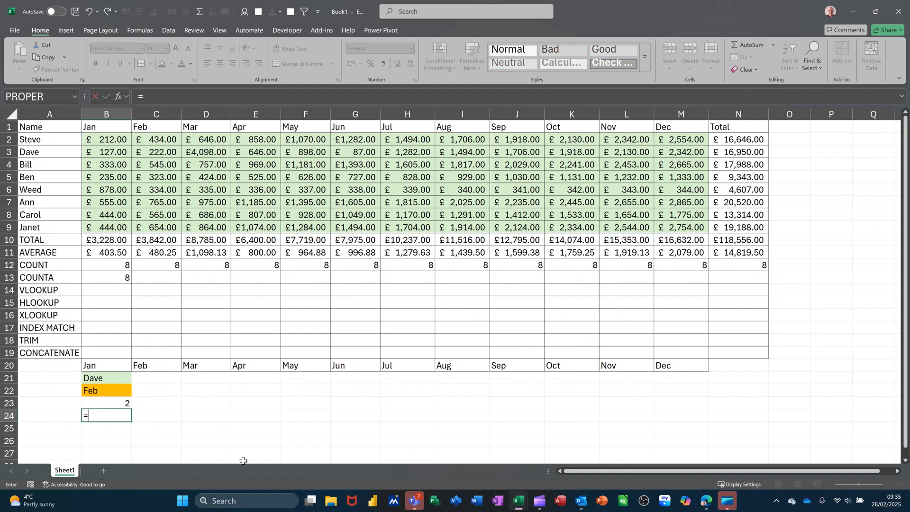
pyautogui.write('MATCH(')
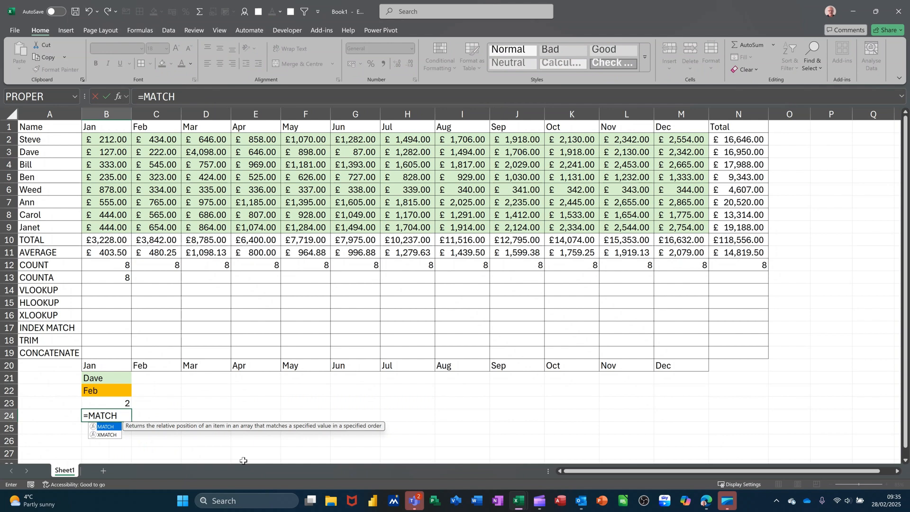
pyautogui.click(104, 391)
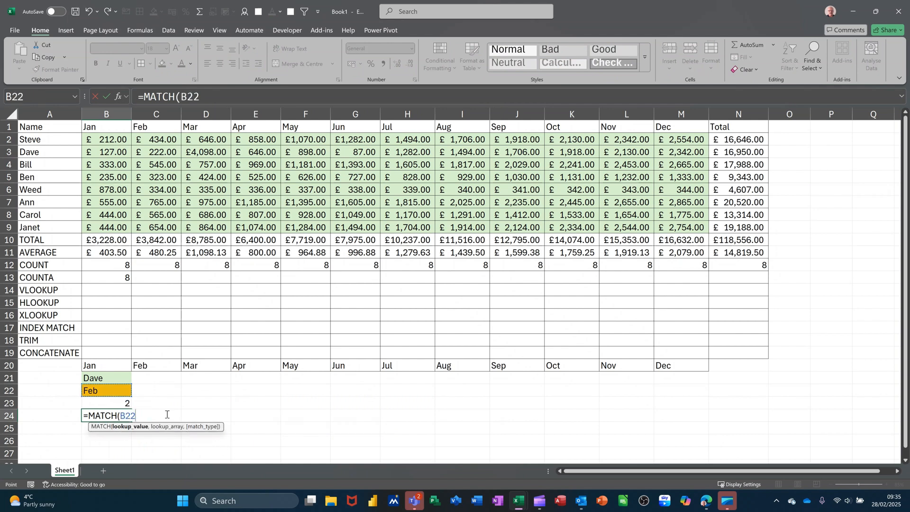
pyautogui.write(',')
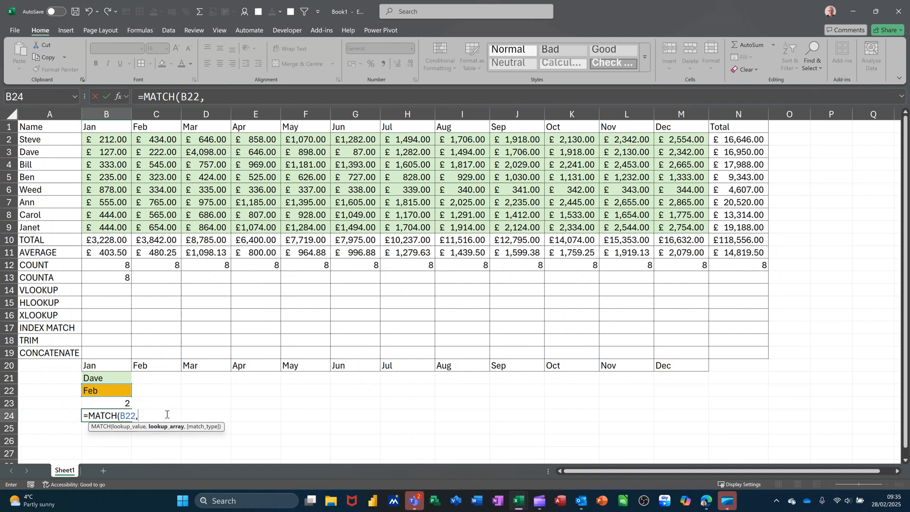
pyautogui.click(110, 127)
pyautogui.moveTo(181, 126); pyautogui.dragTo(692, 125)
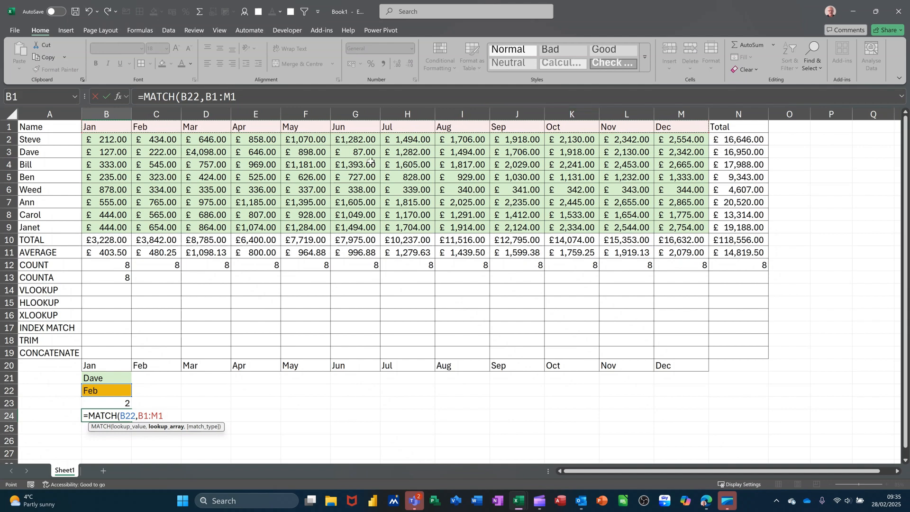
pyautogui.write(',0')
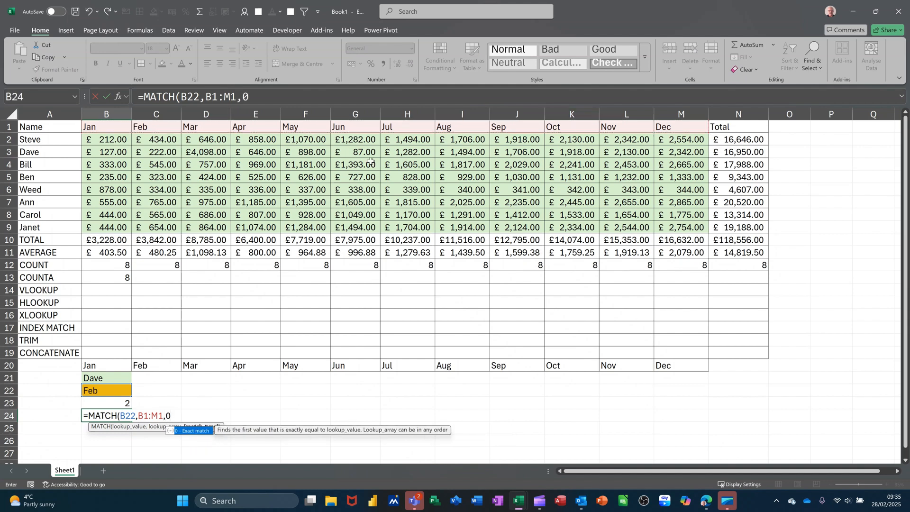
pyautogui.write(')')
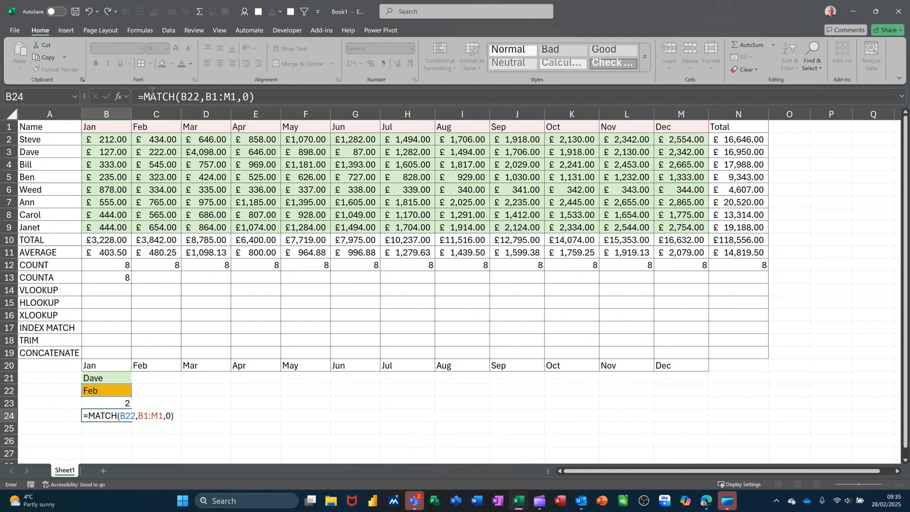
pyautogui.click(107, 97)
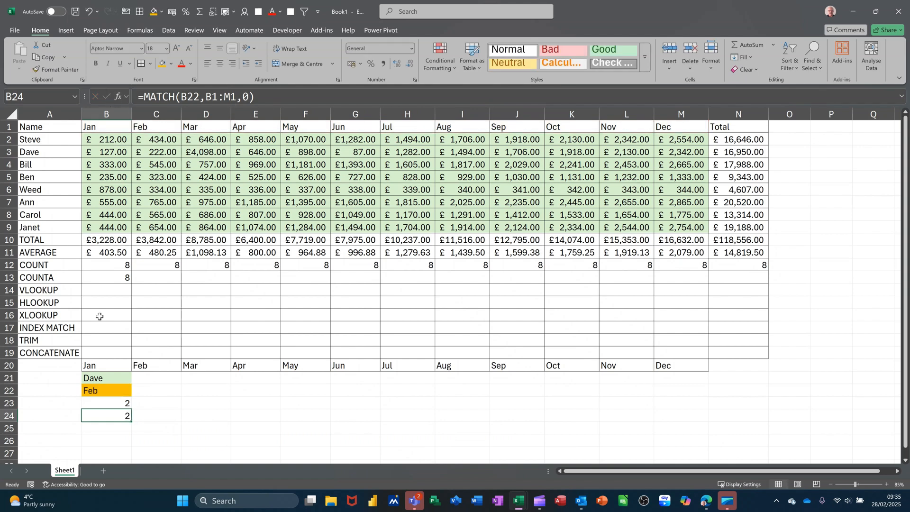
# Enter =INDEX(AREA,B23,B24) in B25 to return the figure for the selected person and month.
pyautogui.click(106, 430)
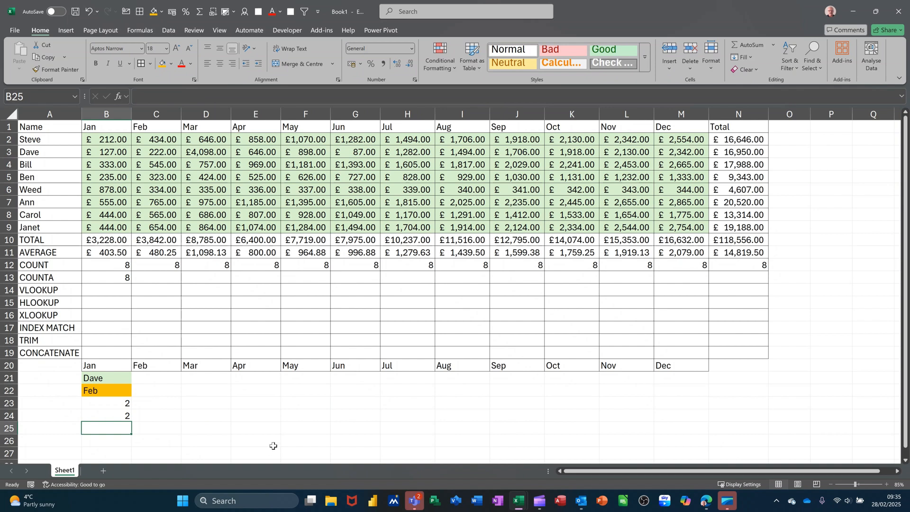
pyautogui.write('=')
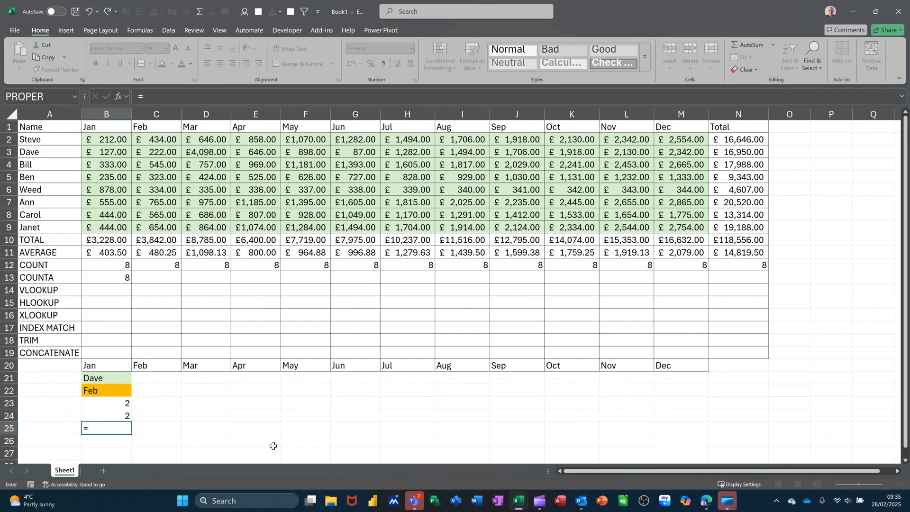
pyautogui.write('INDEX')
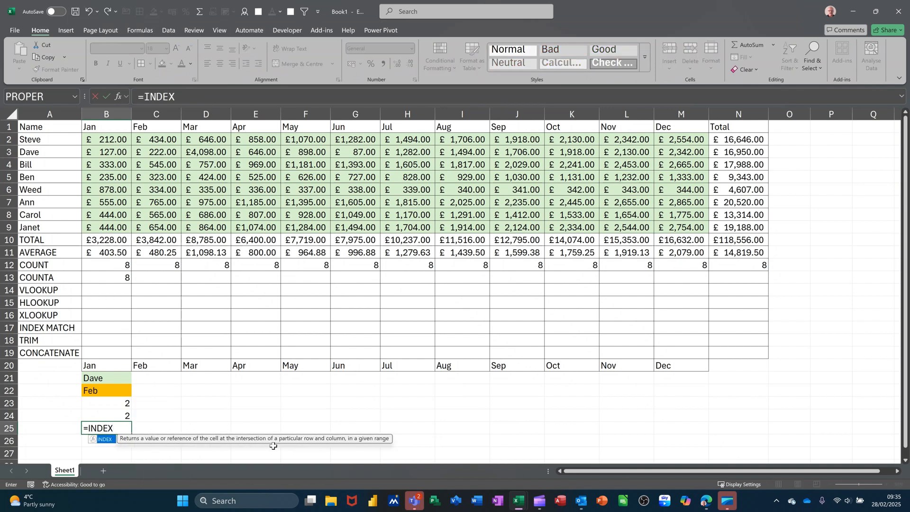
pyautogui.write('(')
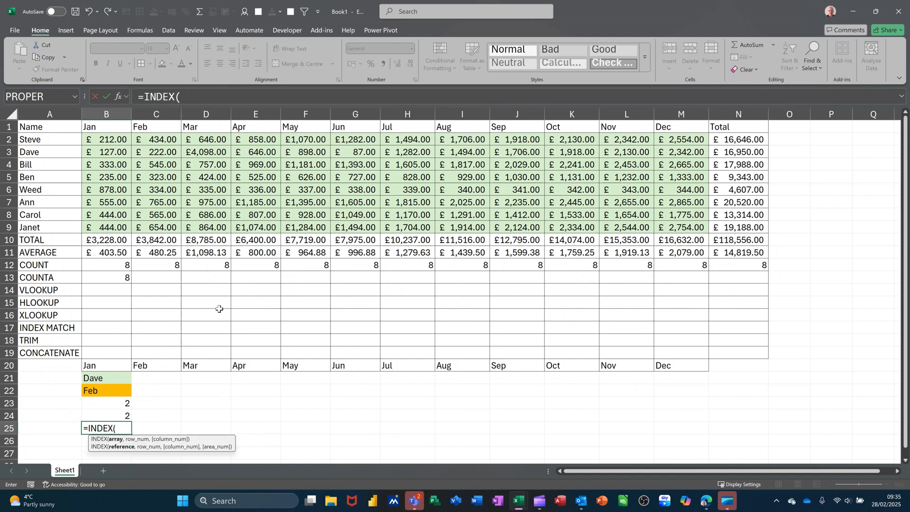
pyautogui.moveTo(108, 140); pyautogui.dragTo(665, 223)
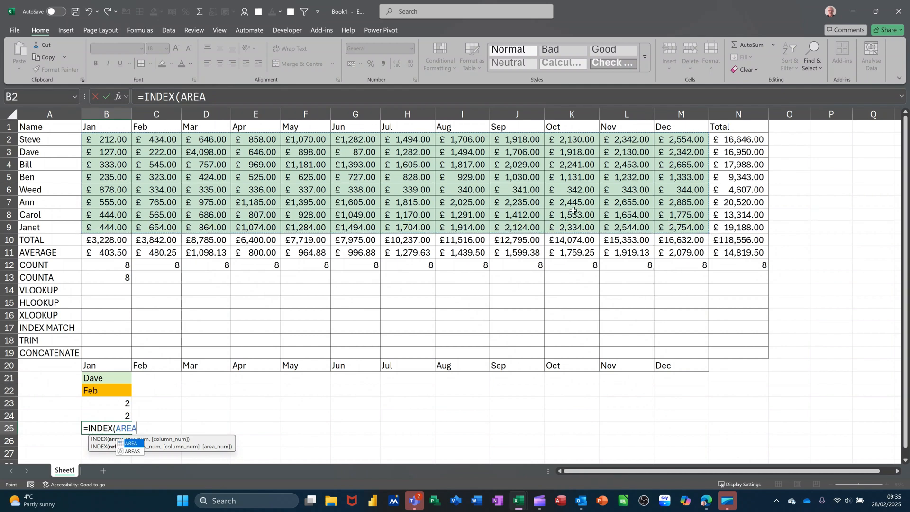
pyautogui.write(',')
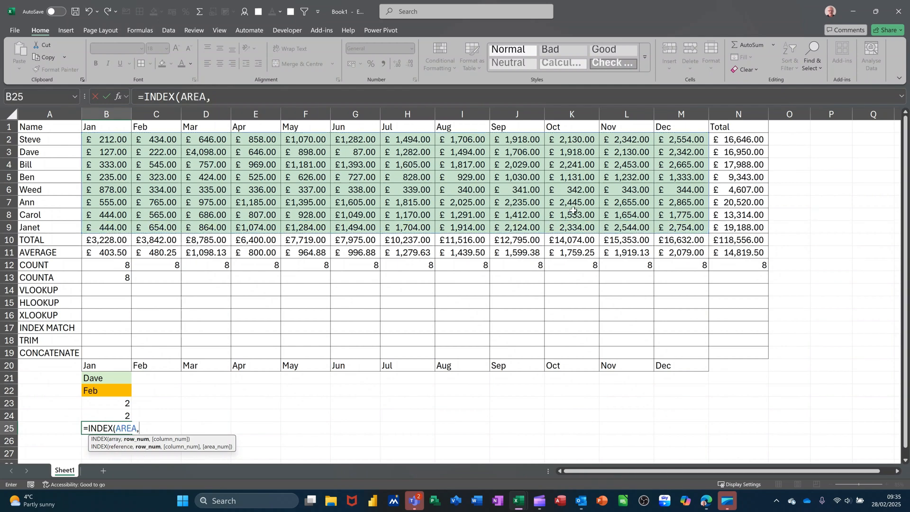
pyautogui.click(113, 403)
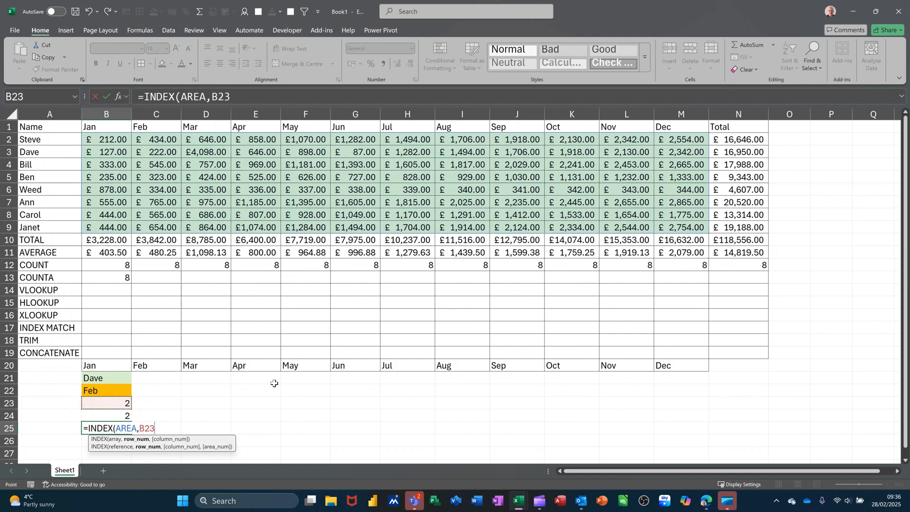
pyautogui.write(',')
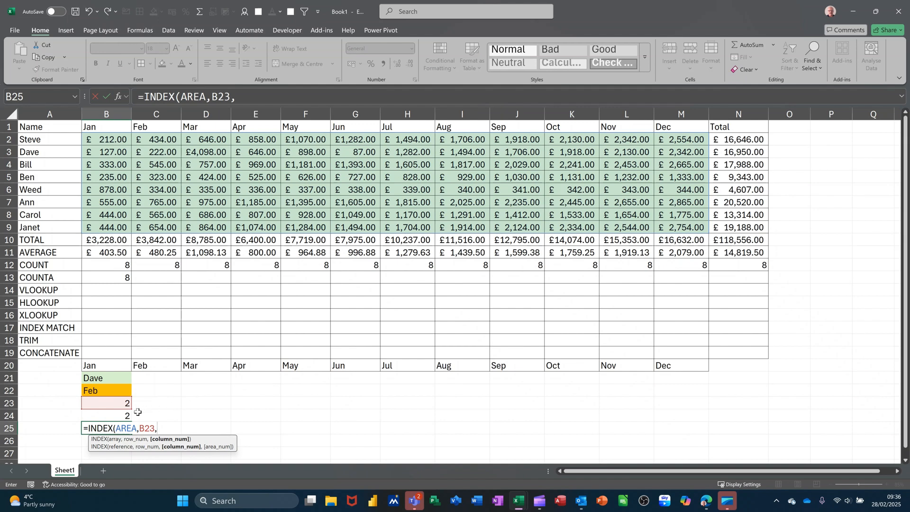
pyautogui.click(112, 417)
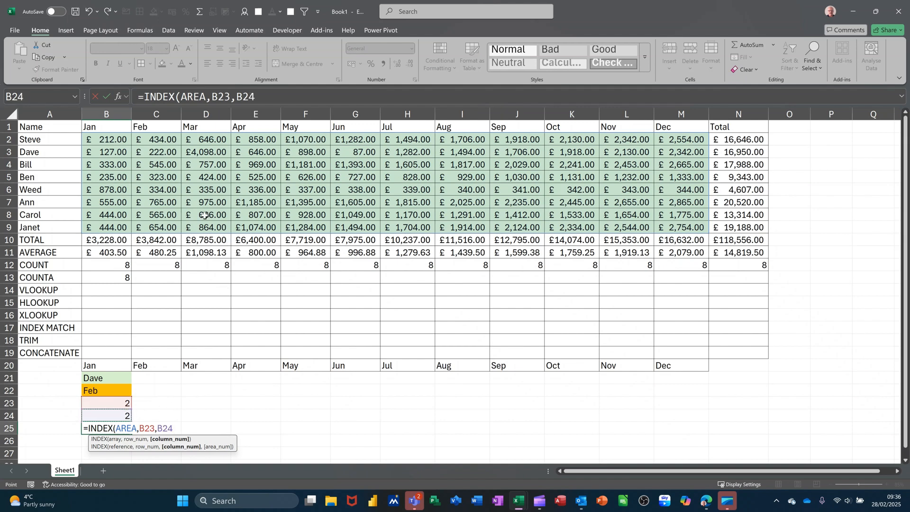
pyautogui.click(108, 97)
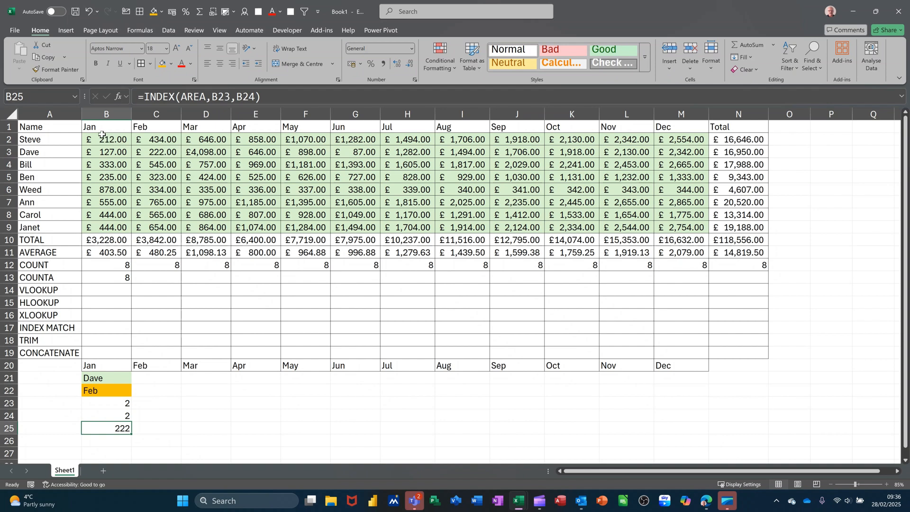
# Change the conditional formatting rule on the monthly figures B2:M9 to use the formula =$B$25=B2.
pyautogui.moveTo(101, 139)
pyautogui.mouseDown()
pyautogui.moveTo(265, 180)
pyautogui.moveTo(474, 215)
pyautogui.moveTo(670, 227)
pyautogui.mouseUp()
pyautogui.click(447, 58)
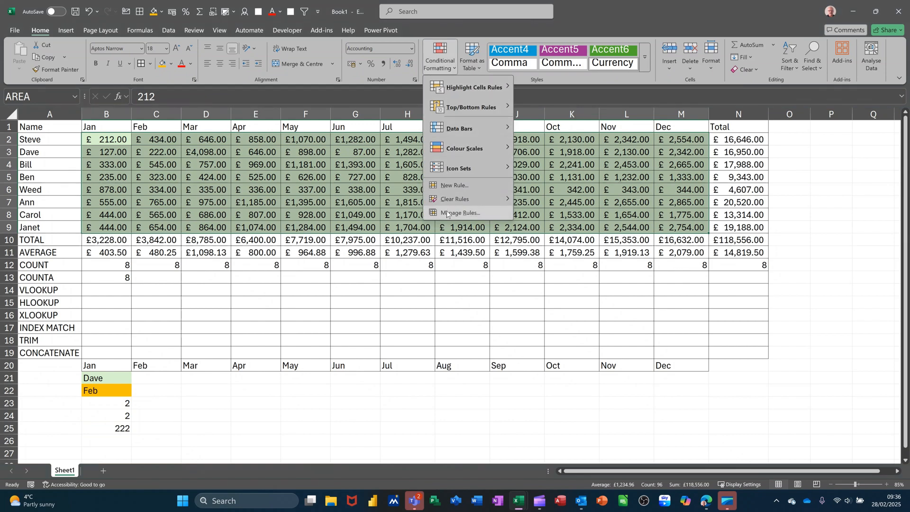
pyautogui.click(447, 211)
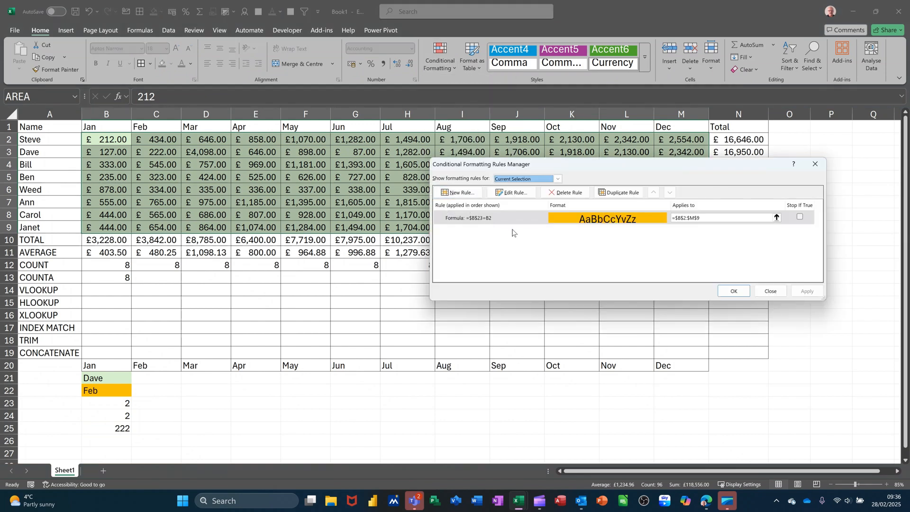
pyautogui.click(503, 195)
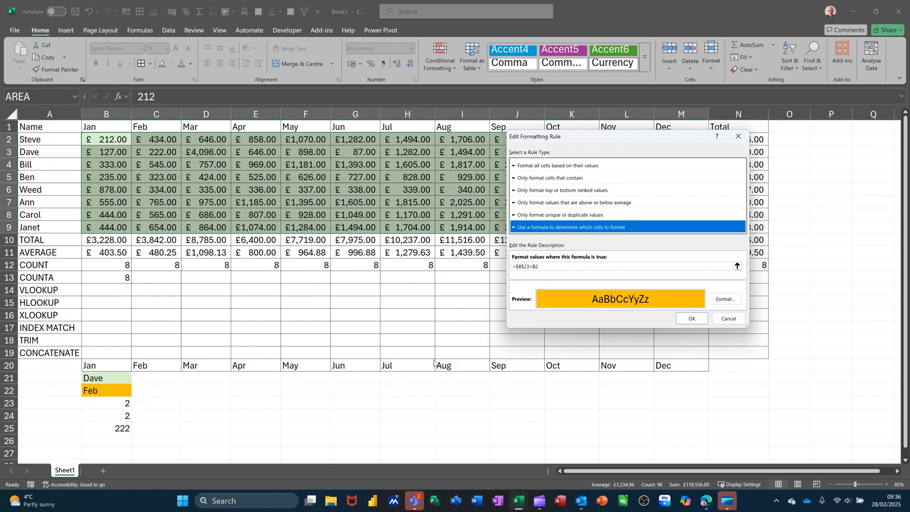
pyautogui.click(528, 267)
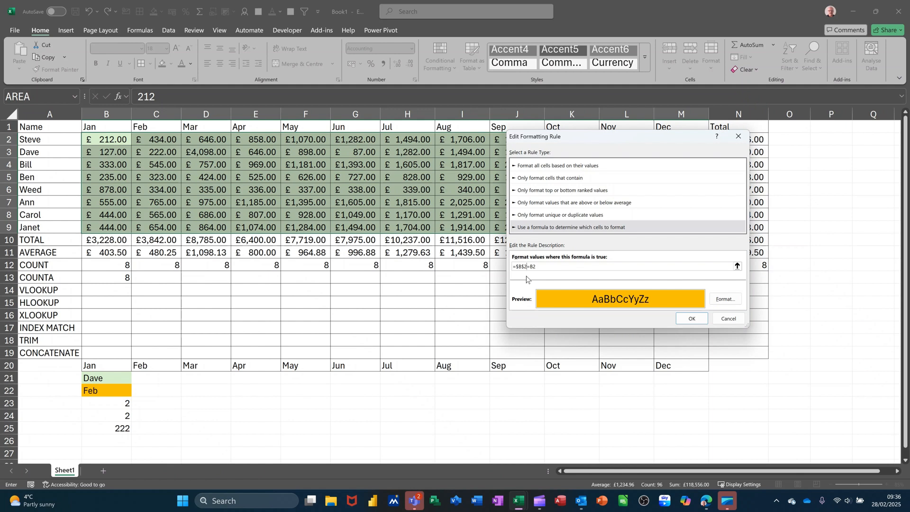
pyautogui.write('5')
pyautogui.click(692, 319)
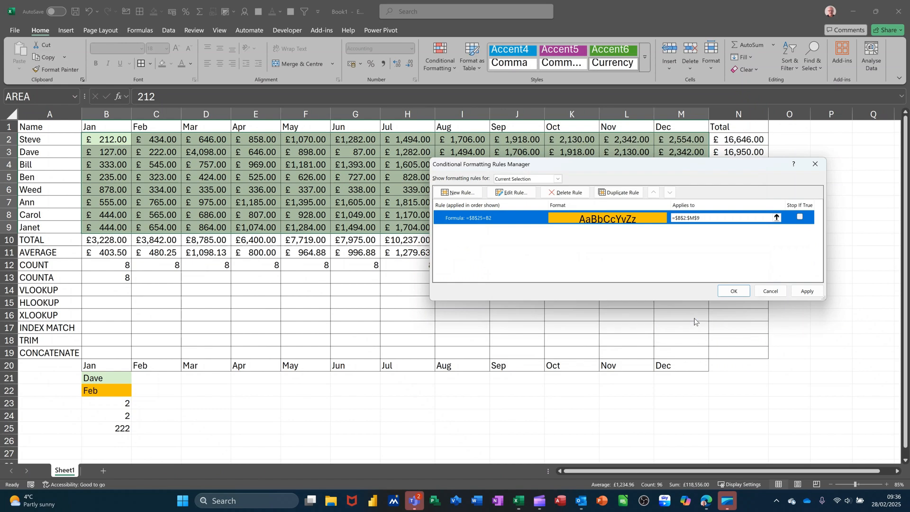
pyautogui.click(726, 291)
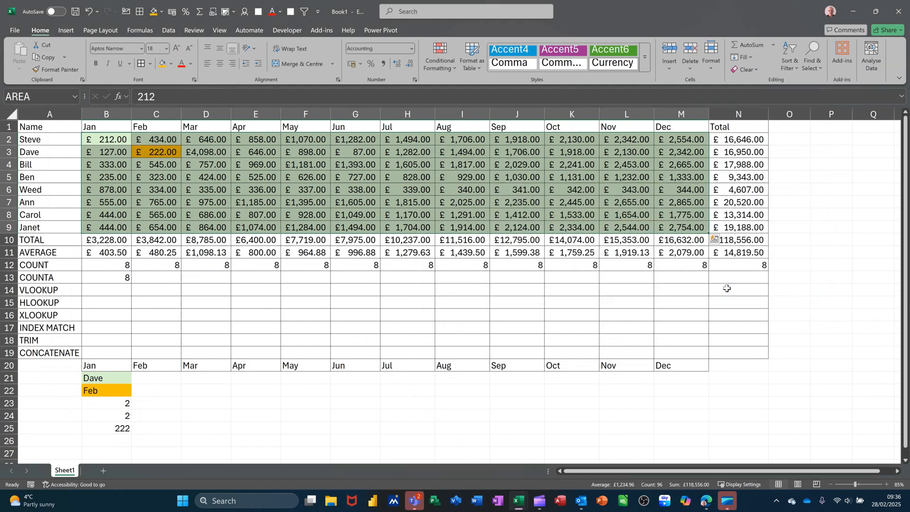
pyautogui.click(167, 177)
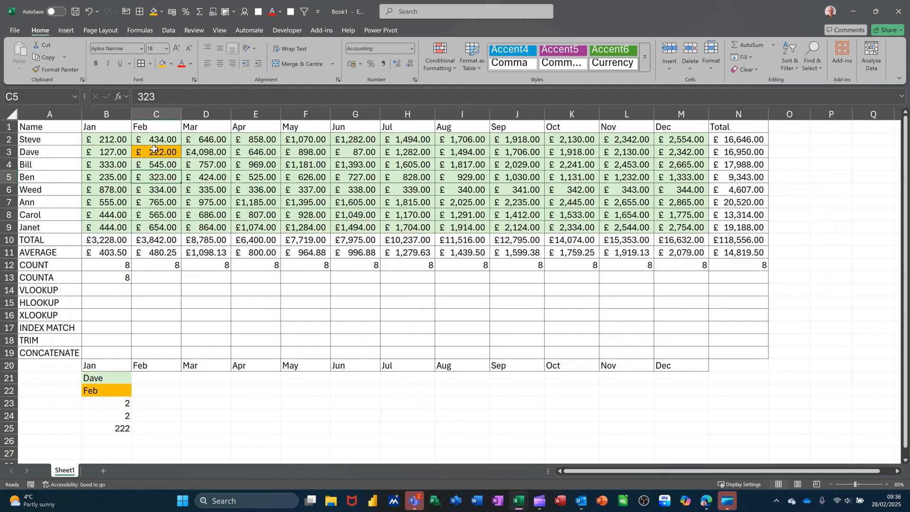
# Switch the selected person in B21 to the first name in the list.
pyautogui.click(105, 380)
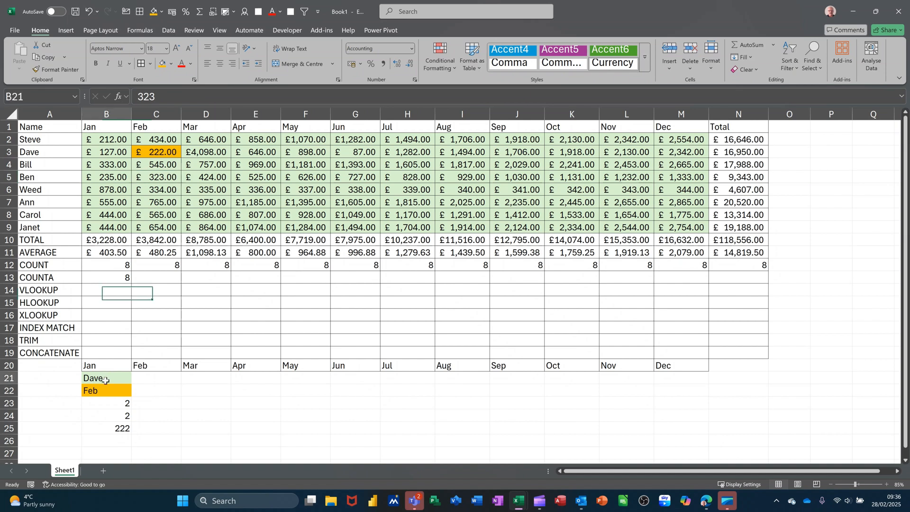
pyautogui.click(136, 379)
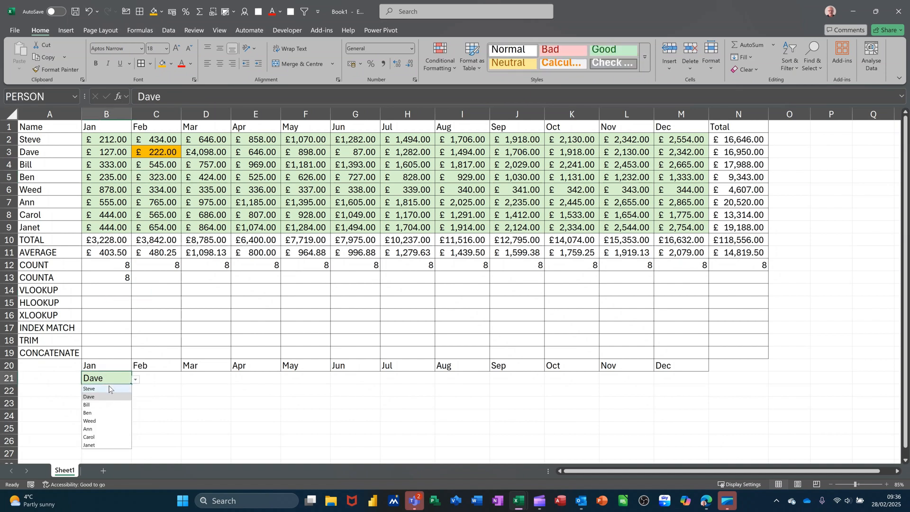
pyautogui.click(109, 386)
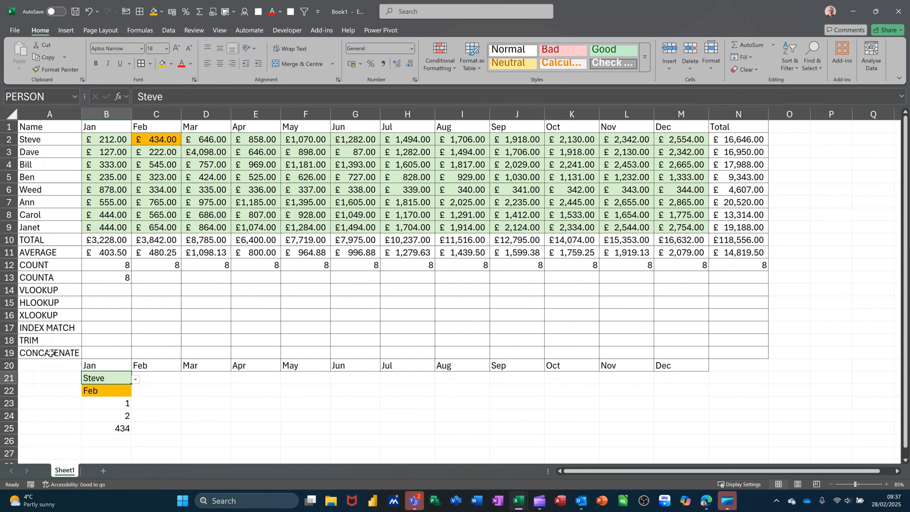
# Start a new formula in D22.
pyautogui.click(207, 390)
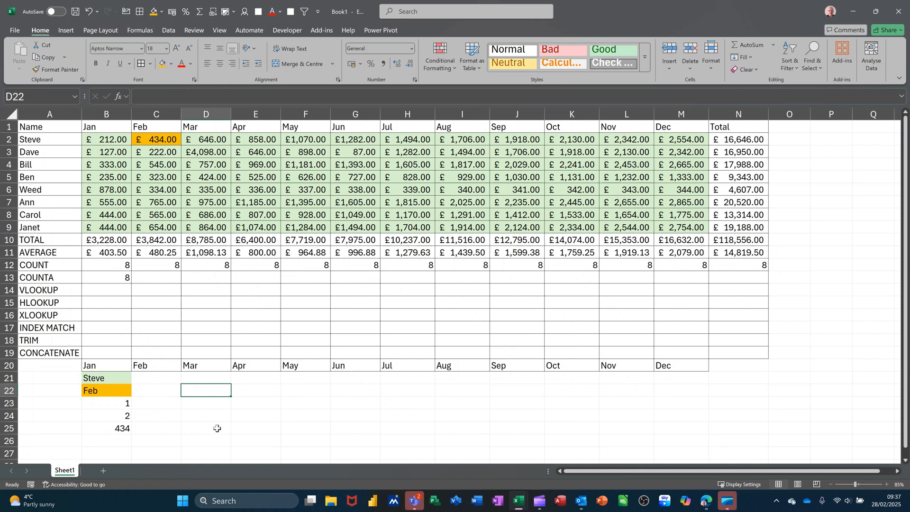
pyautogui.write('=')
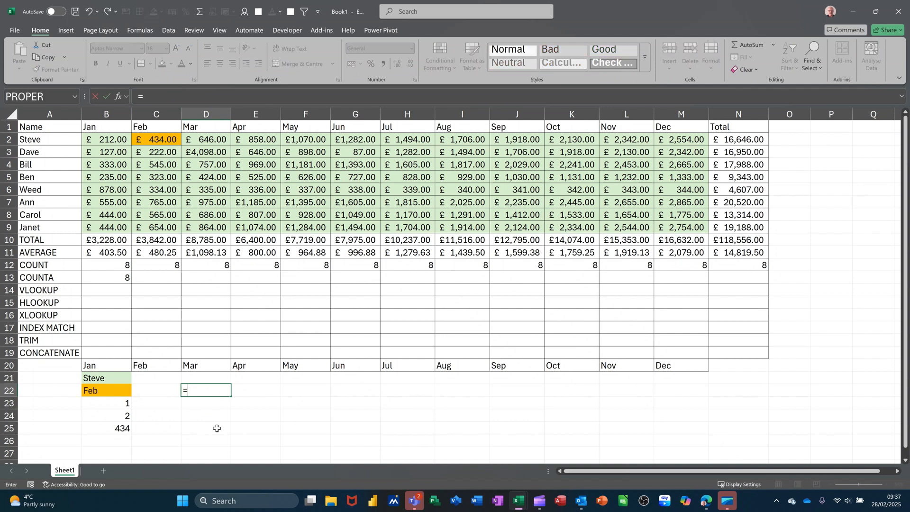
pyautogui.write('CON')
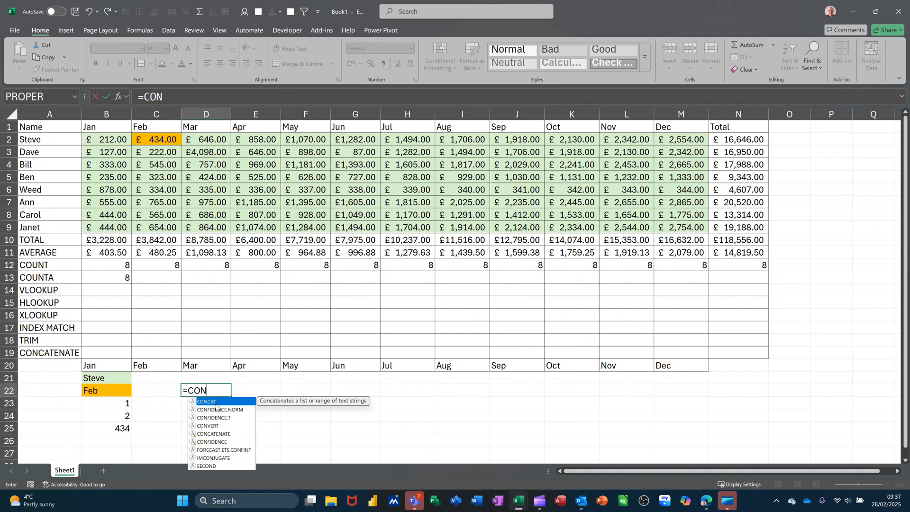
pyautogui.press('BackSpace')
pyautogui.press('BackSpace')
pyautogui.press('BackSpace')
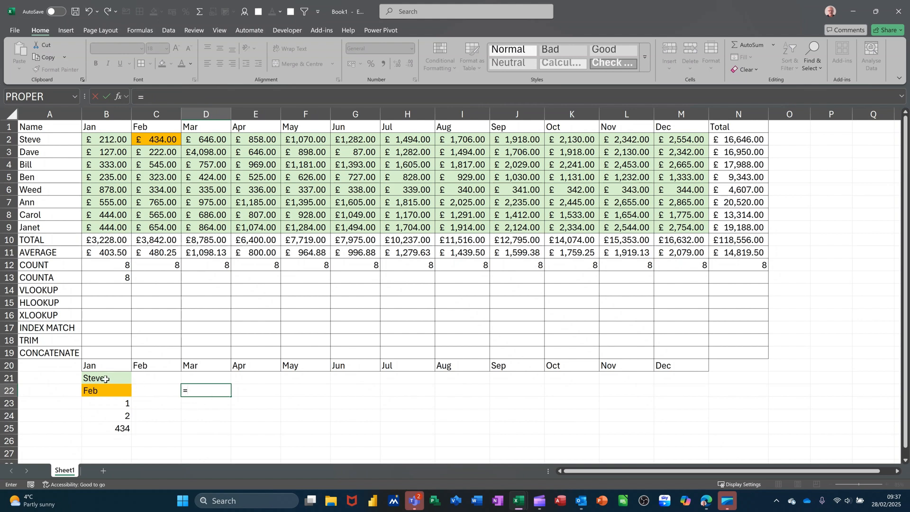
# Complete the D22 formula as =PERSON&" EARNED "&B25 to join the name, text and figure.
pyautogui.click(102, 378)
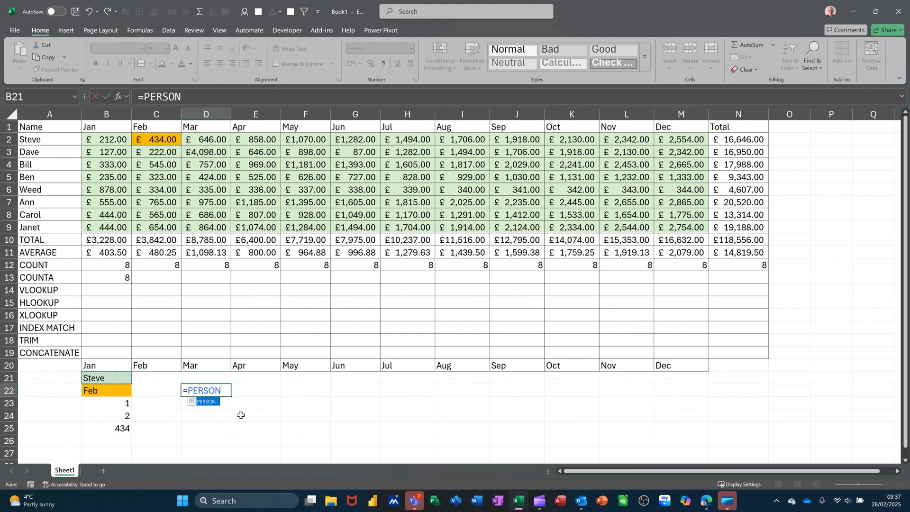
pyautogui.write('&')
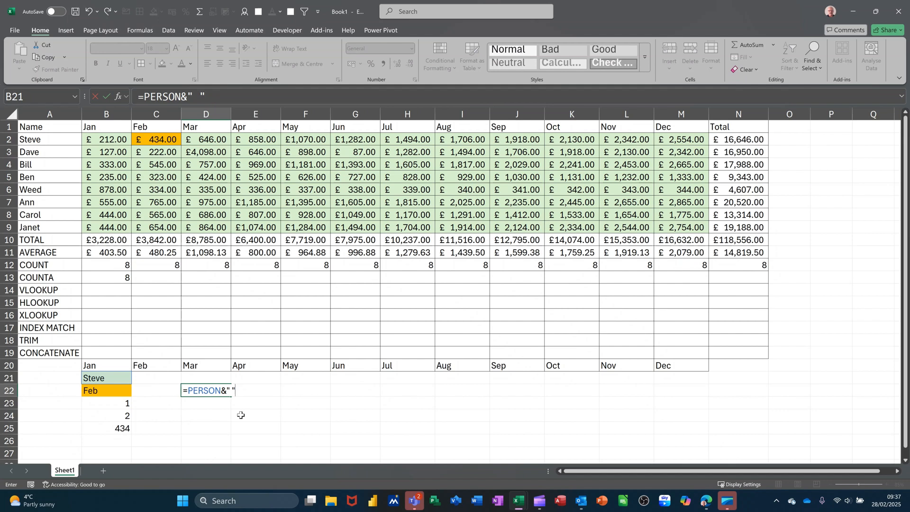
pyautogui.press('BackSpace')
pyautogui.write('EARNED "&')
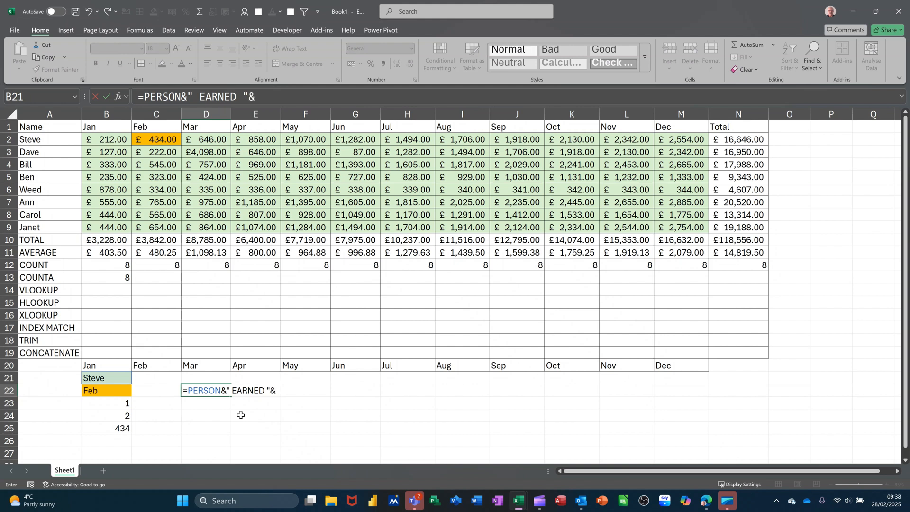
pyautogui.click(117, 428)
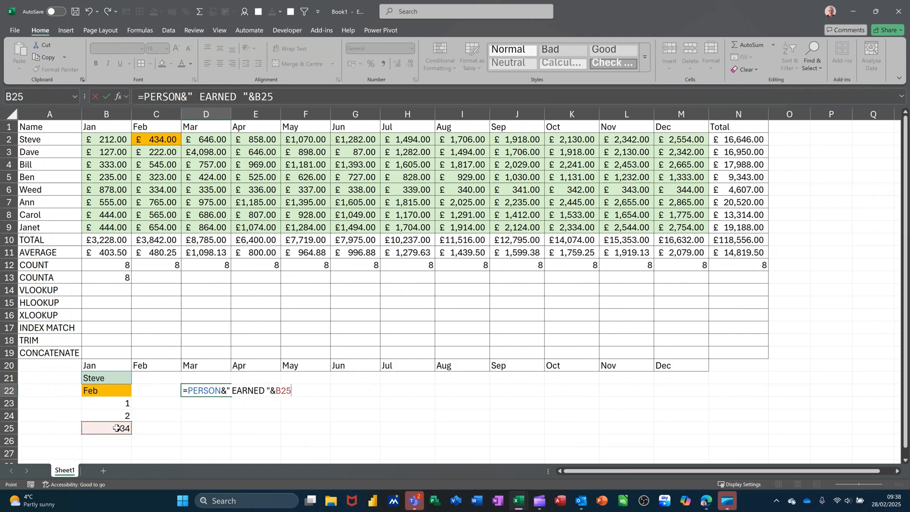
pyautogui.click(108, 97)
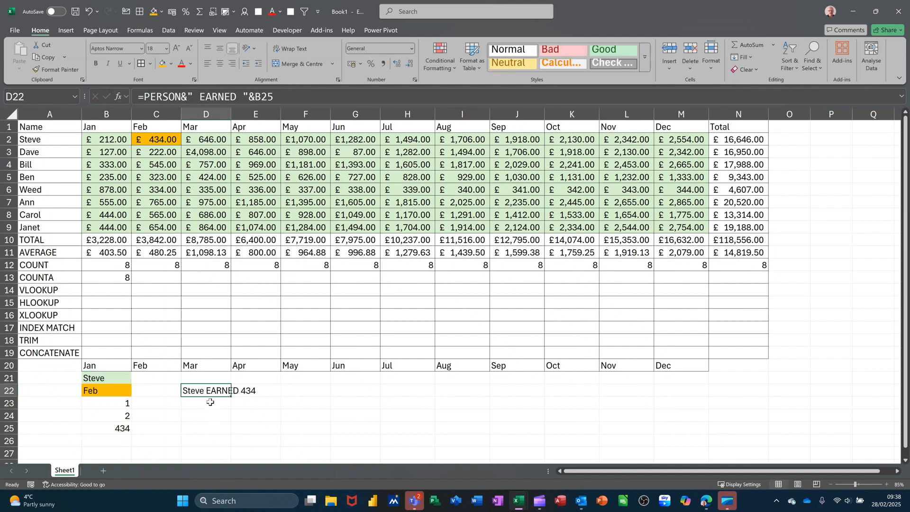
# Apply the pound Accounting number format to the INDEX result in B25.
pyautogui.click(266, 417)
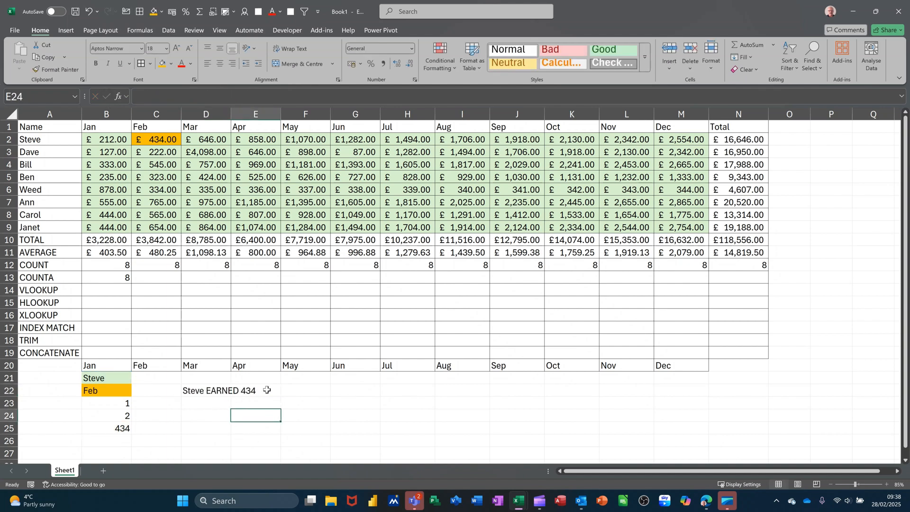
pyautogui.click(124, 427)
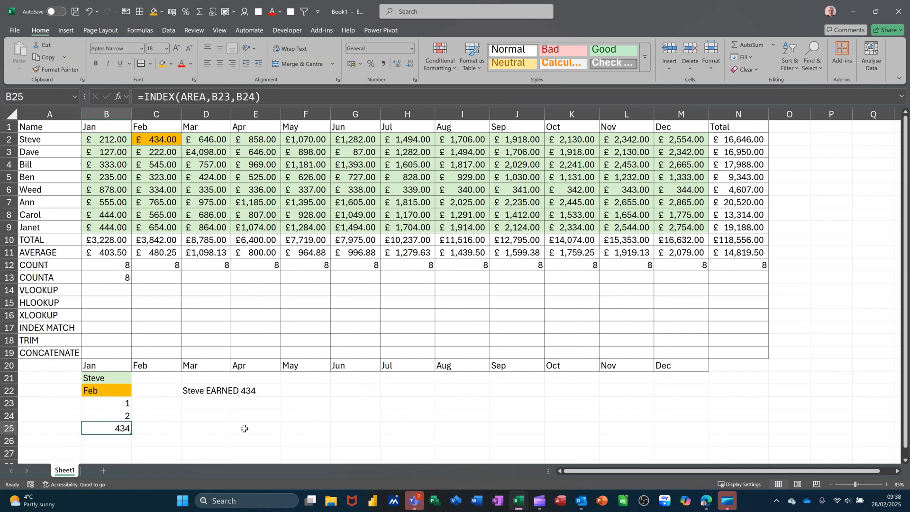
pyautogui.click(353, 65)
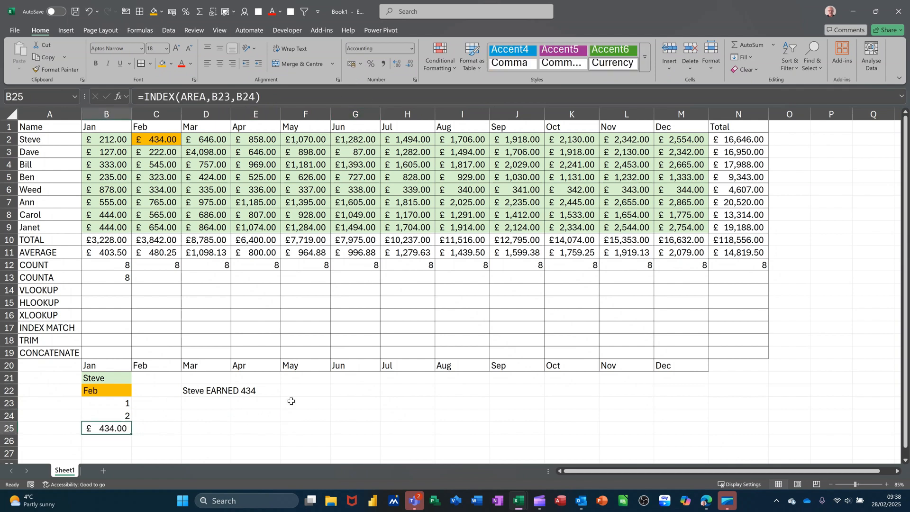
# Add a pound sign after EARNED in the D22 formula so it reads =PERSON&" EARNED £ "&B25.
pyautogui.click(201, 389)
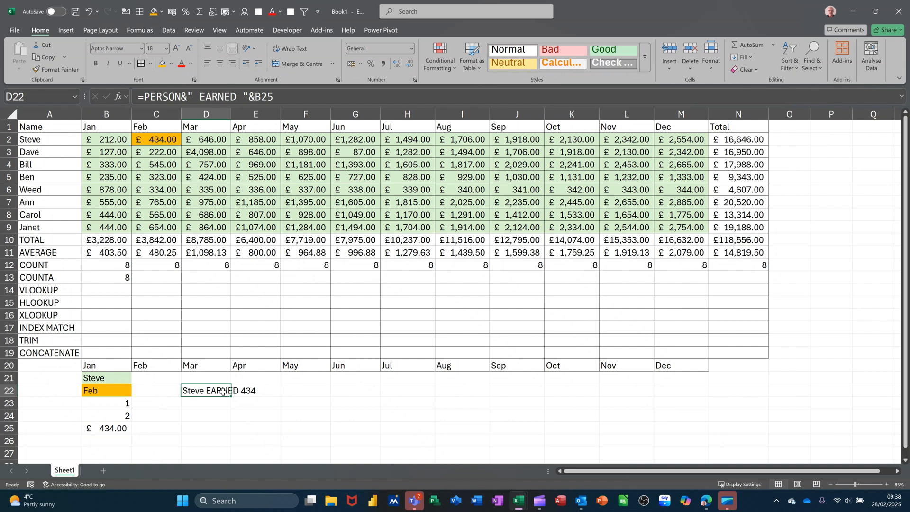
pyautogui.click(242, 96)
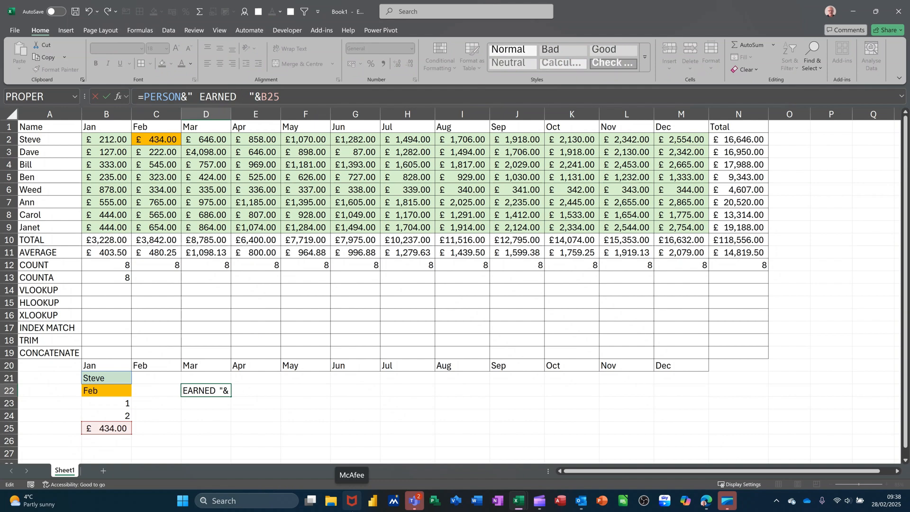
pyautogui.write('£')
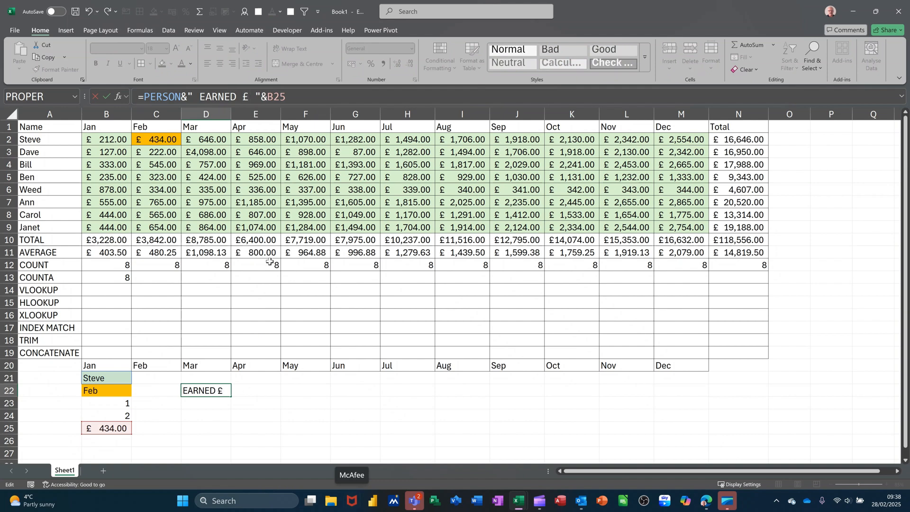
pyautogui.click(108, 97)
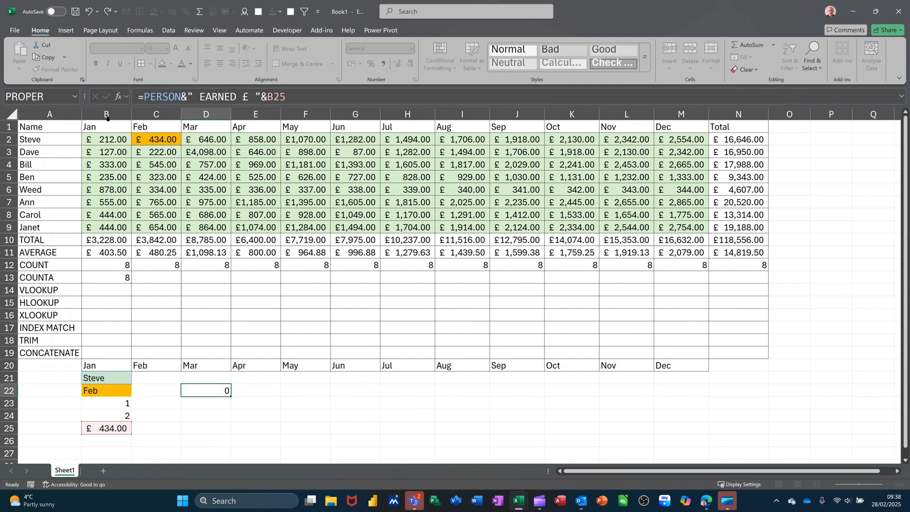
pyautogui.click(227, 427)
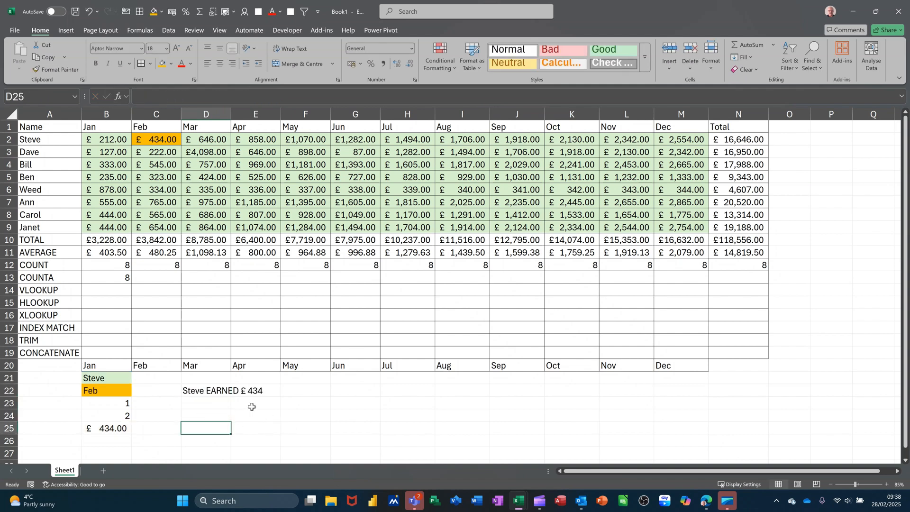
pyautogui.click(199, 393)
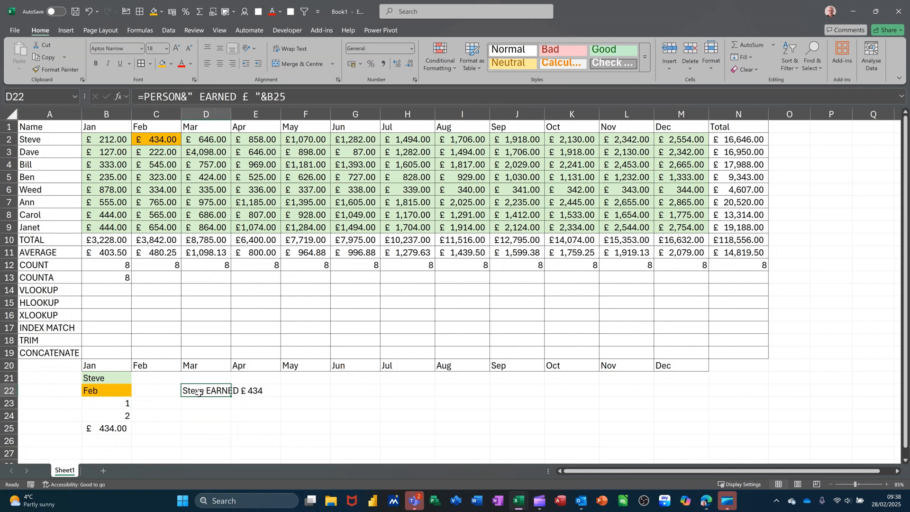
# Enter =TRIM(D24) in C24 to strip the extra spaces from the contents of D24.
pyautogui.click(208, 415)
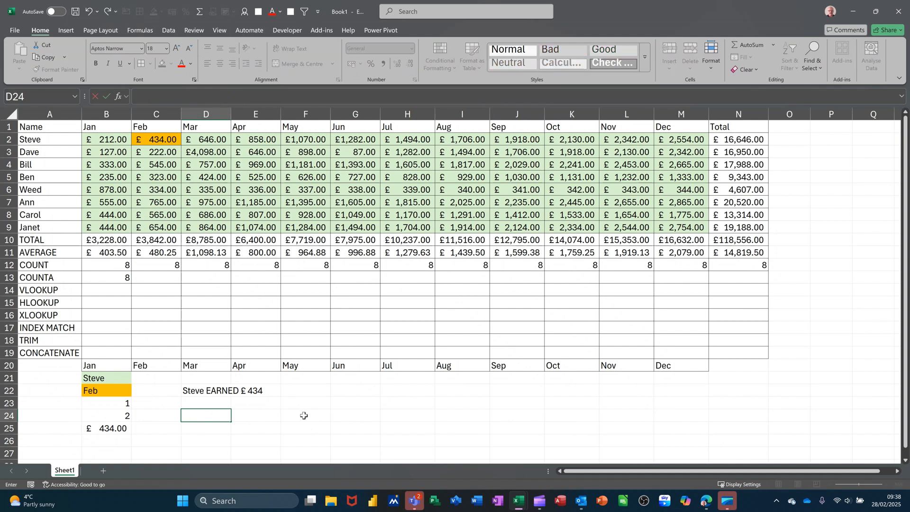
pyautogui.click(158, 418)
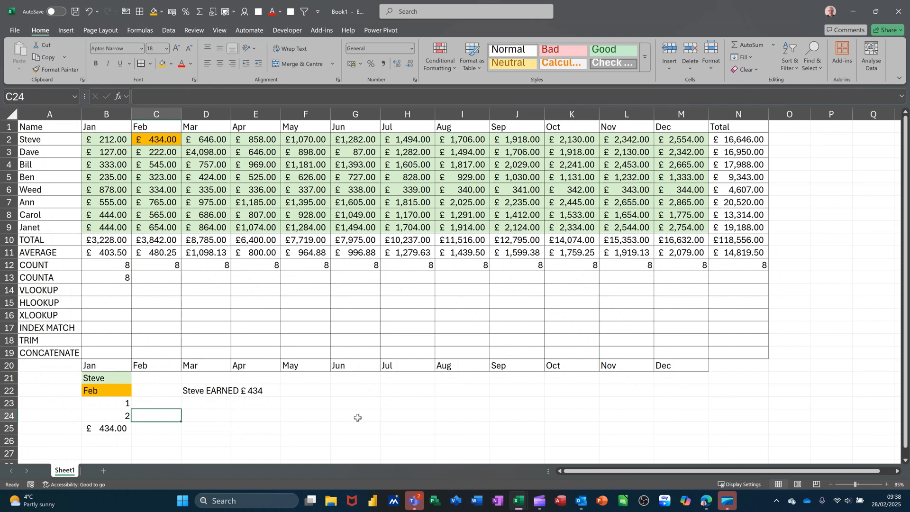
pyautogui.write('=TRIM')
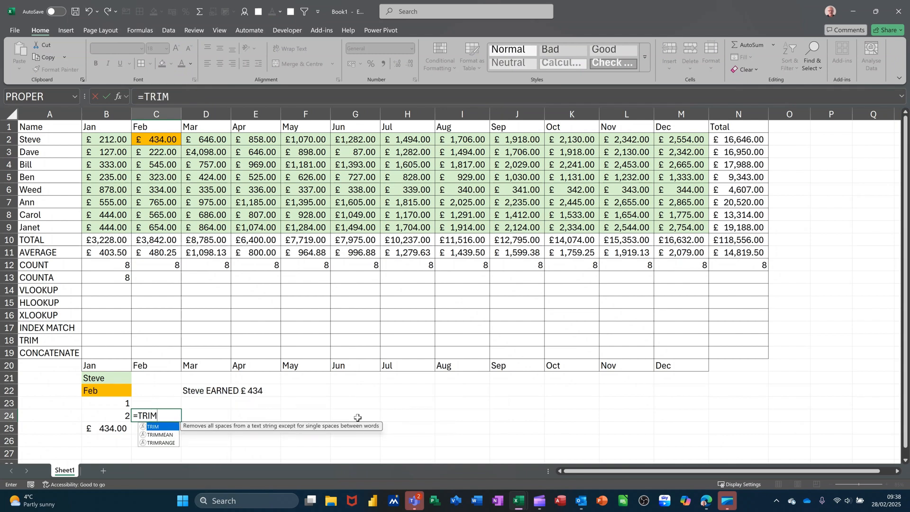
pyautogui.write('(')
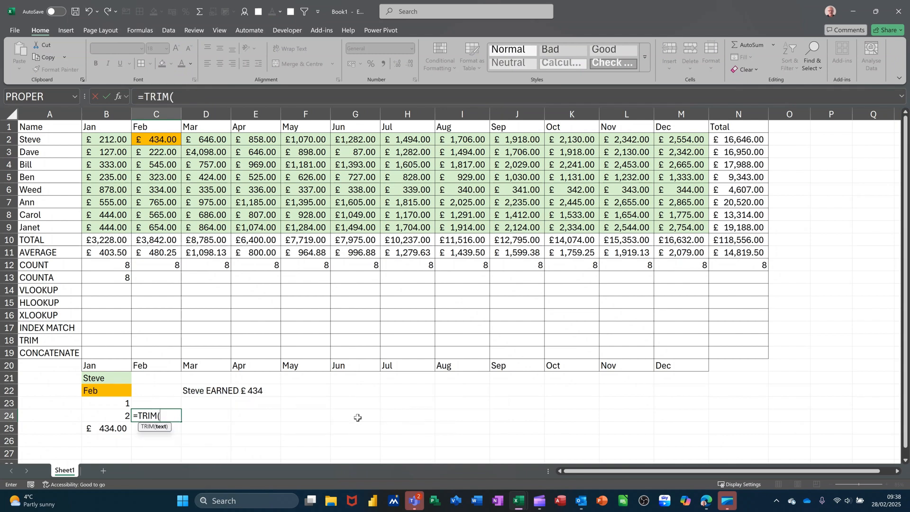
pyautogui.click(201, 417)
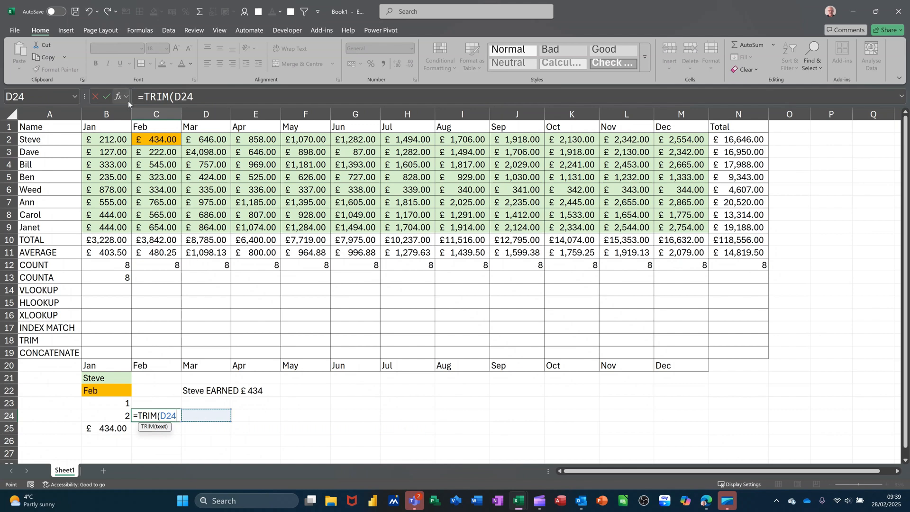
pyautogui.click(108, 98)
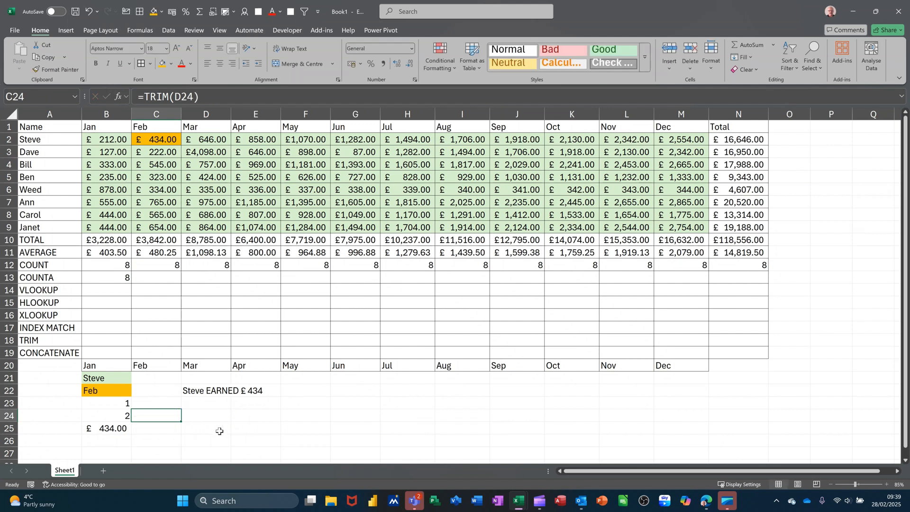
pyautogui.click(207, 418)
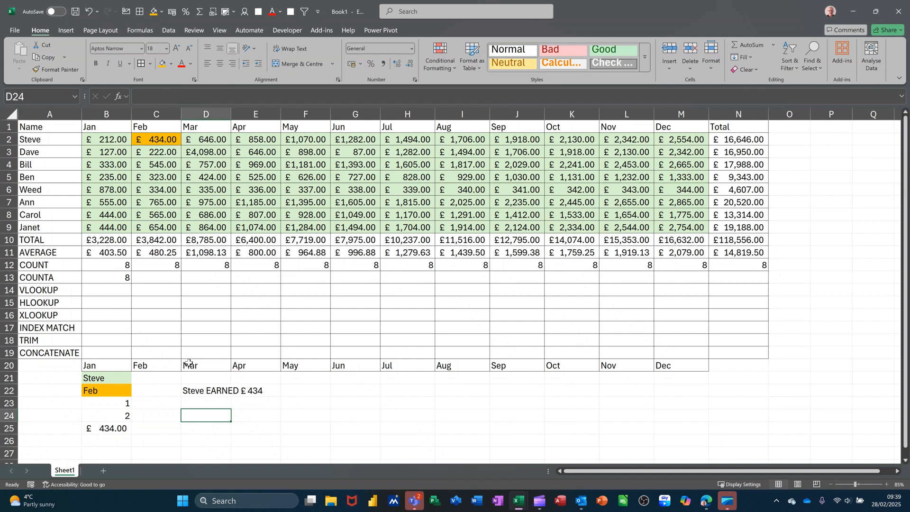
pyautogui.click(169, 418)
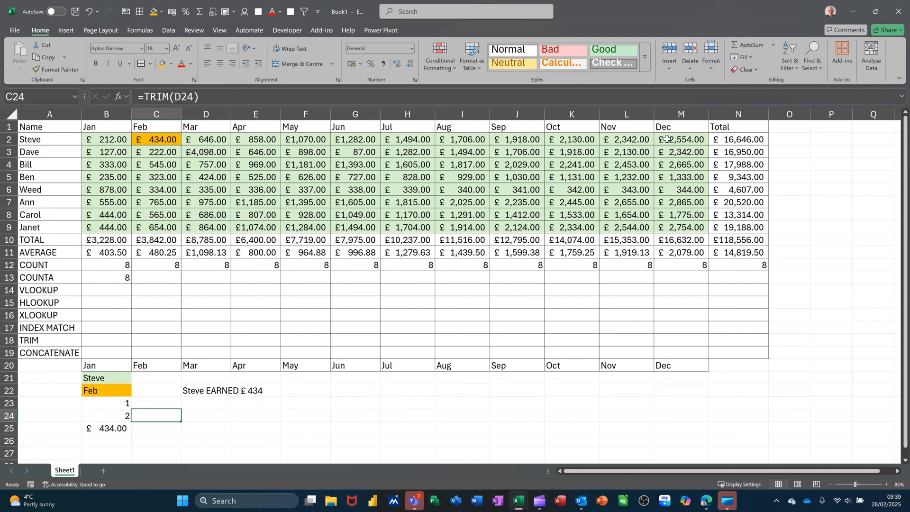
# Name the range of individual totals N2:N9 as TOTAL.
pyautogui.click(794, 138)
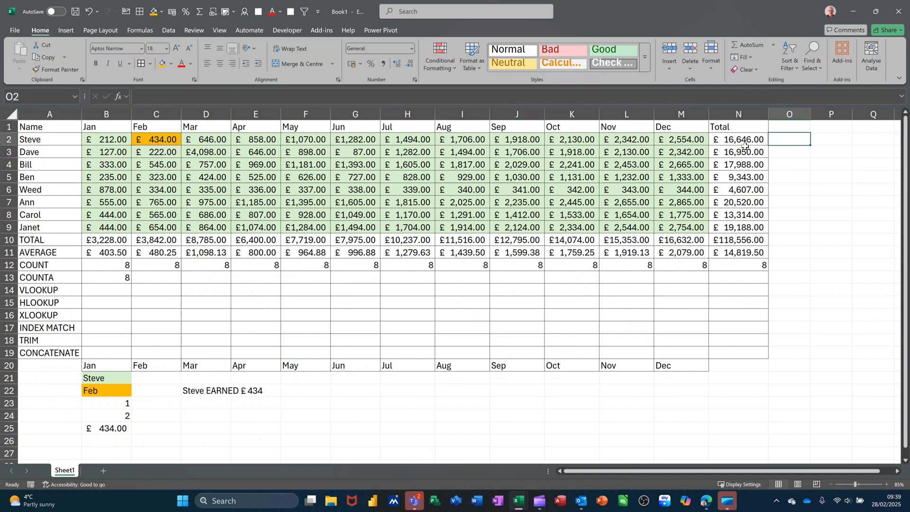
pyautogui.moveTo(744, 139); pyautogui.dragTo(737, 224)
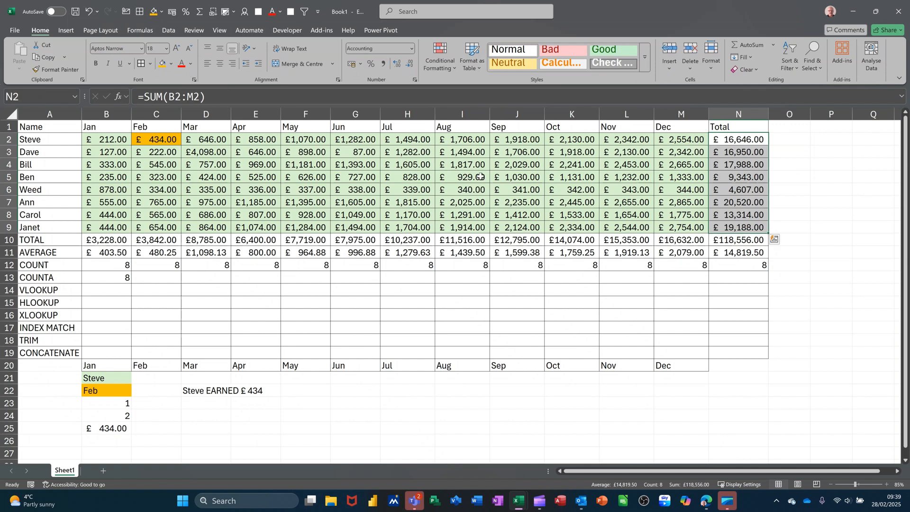
pyautogui.click(47, 99)
pyautogui.write('TOTAL')
pyautogui.press('Return')
# Enter =TOTAL in O2 to reference the named range.
pyautogui.click(790, 185)
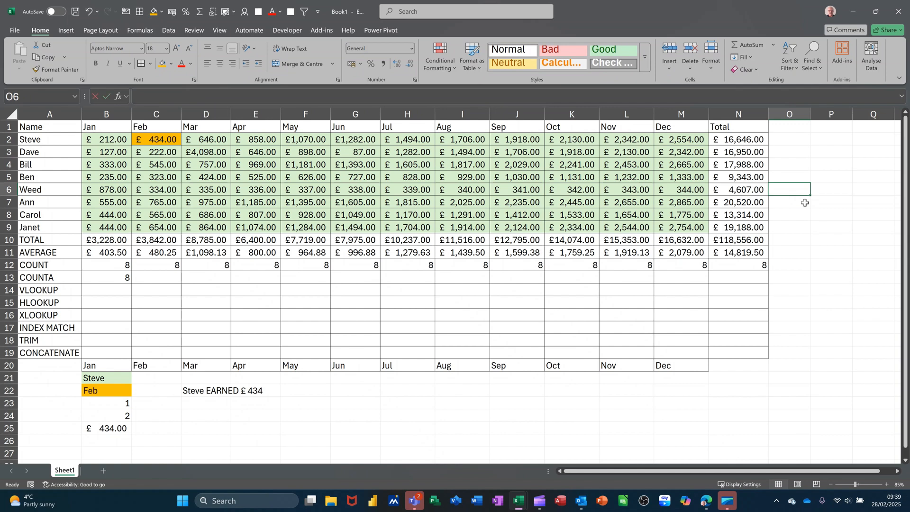
pyautogui.click(791, 141)
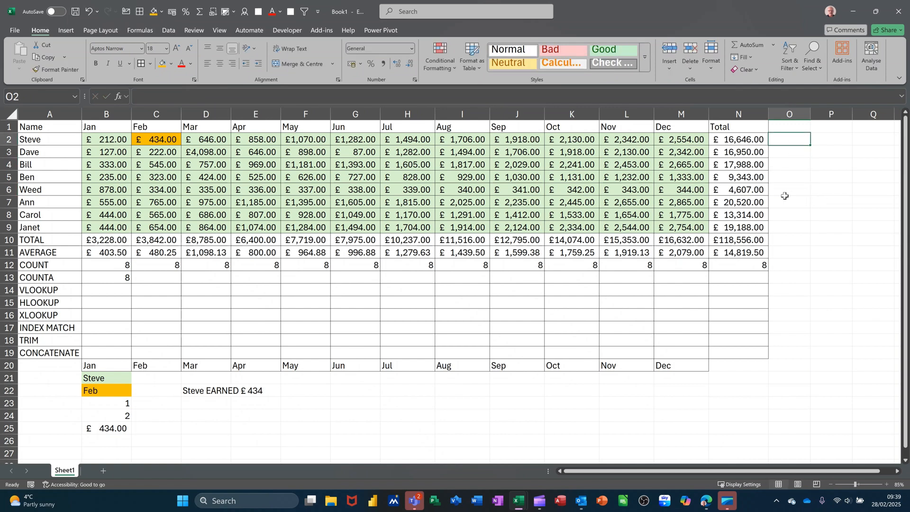
pyautogui.write('=TO')
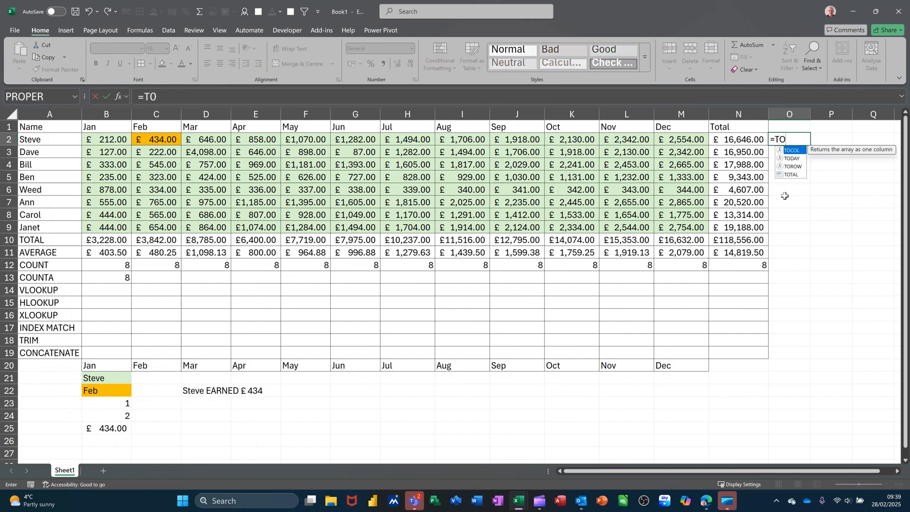
pyautogui.write('TAL')
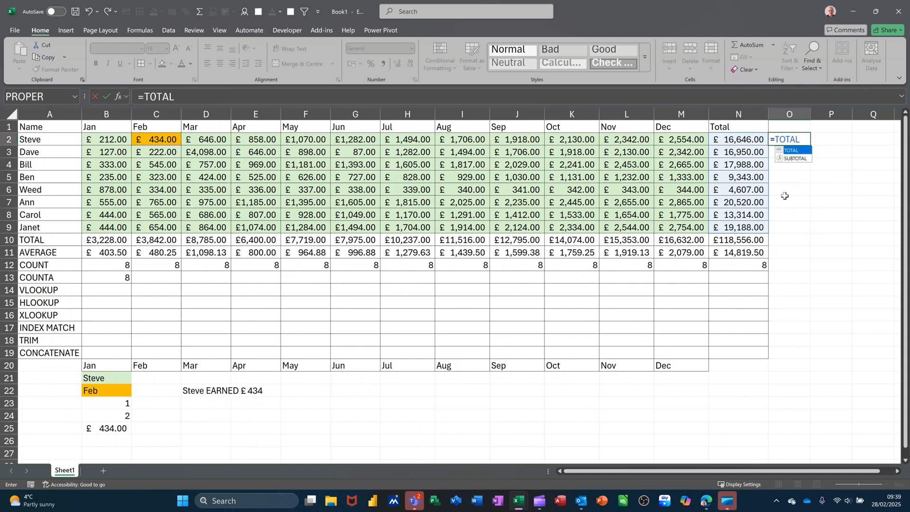
pyautogui.press('Return')
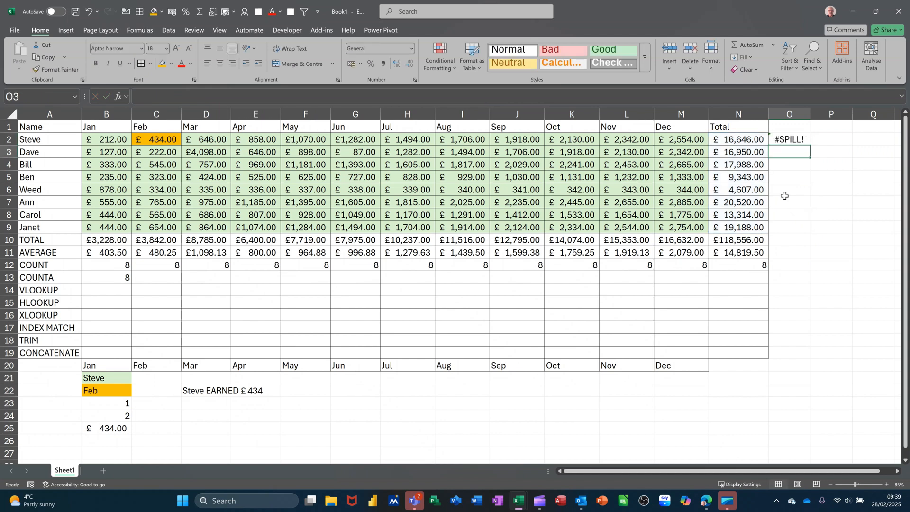
# Wrap the O2 reference in TRIM and enter =TRIM(TOTAL) as an array formula across O2:O9.
pyautogui.click(791, 137)
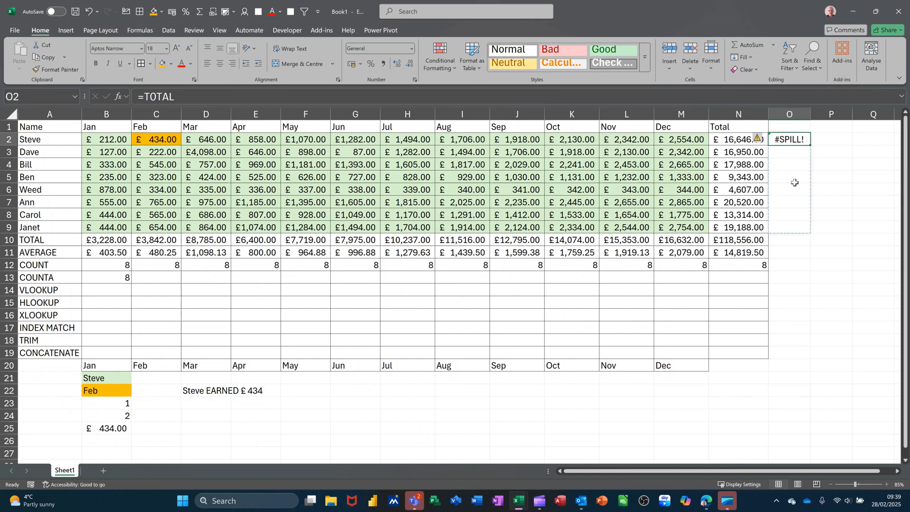
pyautogui.click(144, 94)
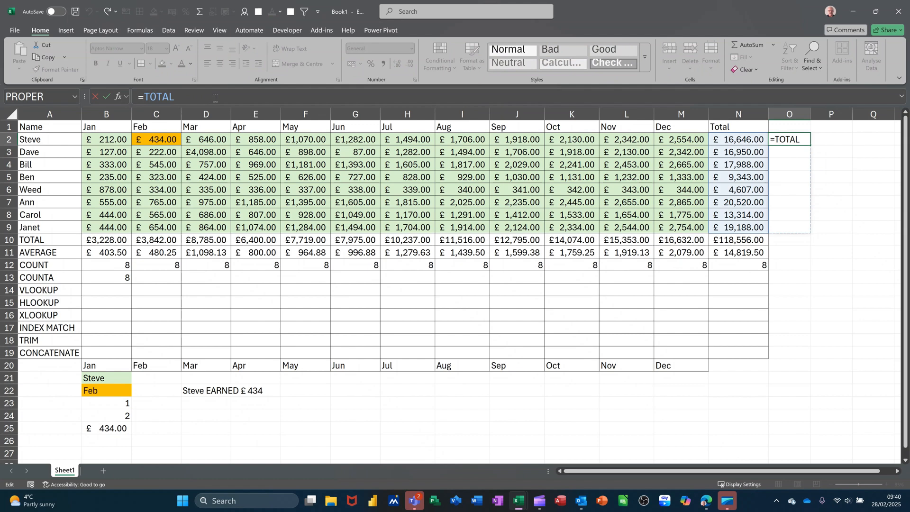
pyautogui.write('TRIM')
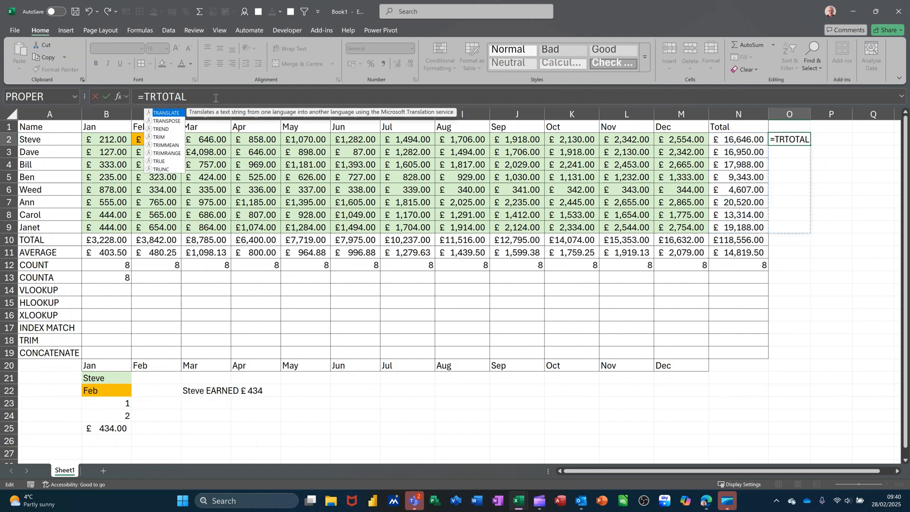
pyautogui.write('(TOTAL')
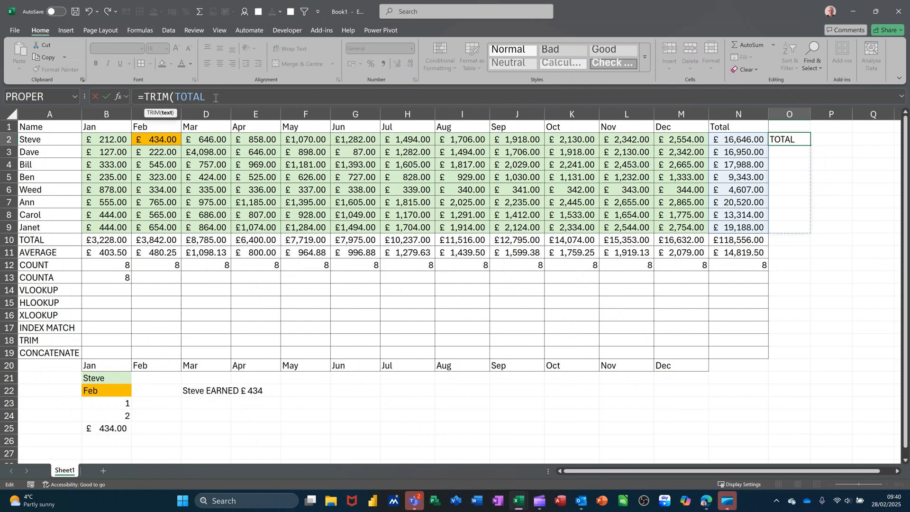
pyautogui.write(')')
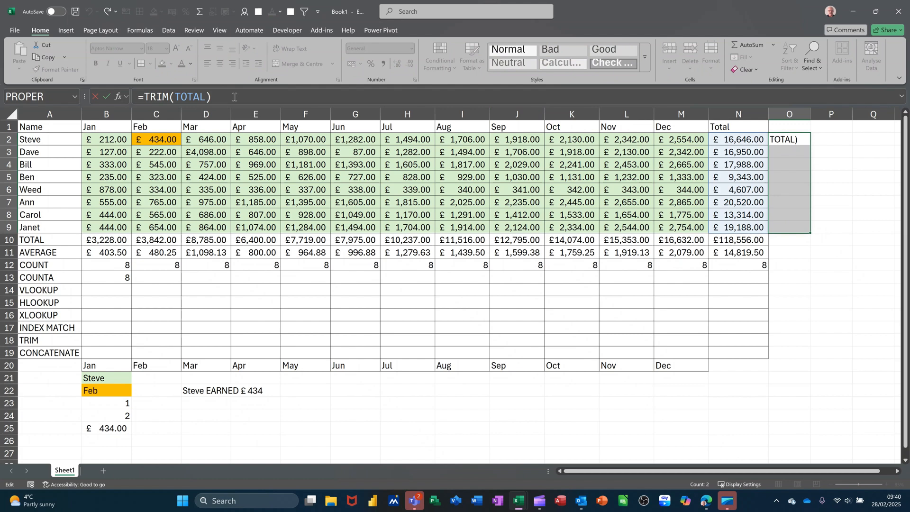
pyautogui.hotkey('ctrl', 'shift', 'Return')
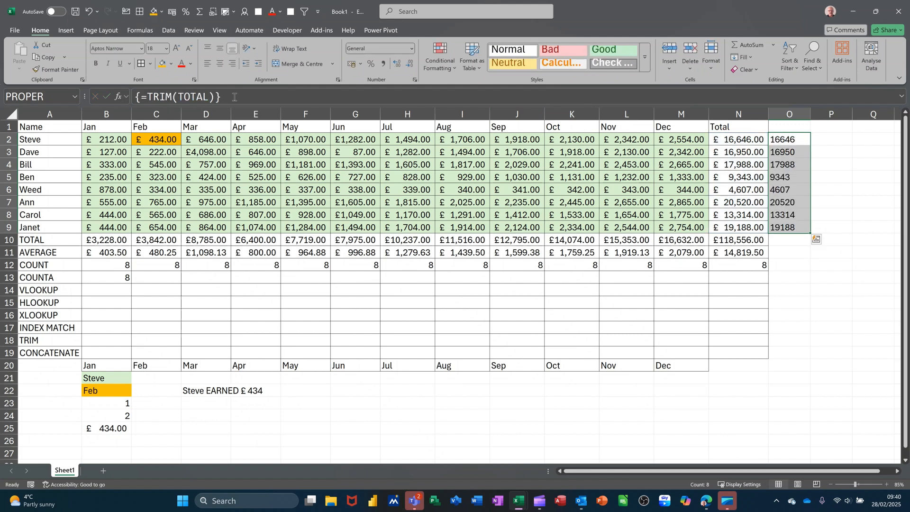